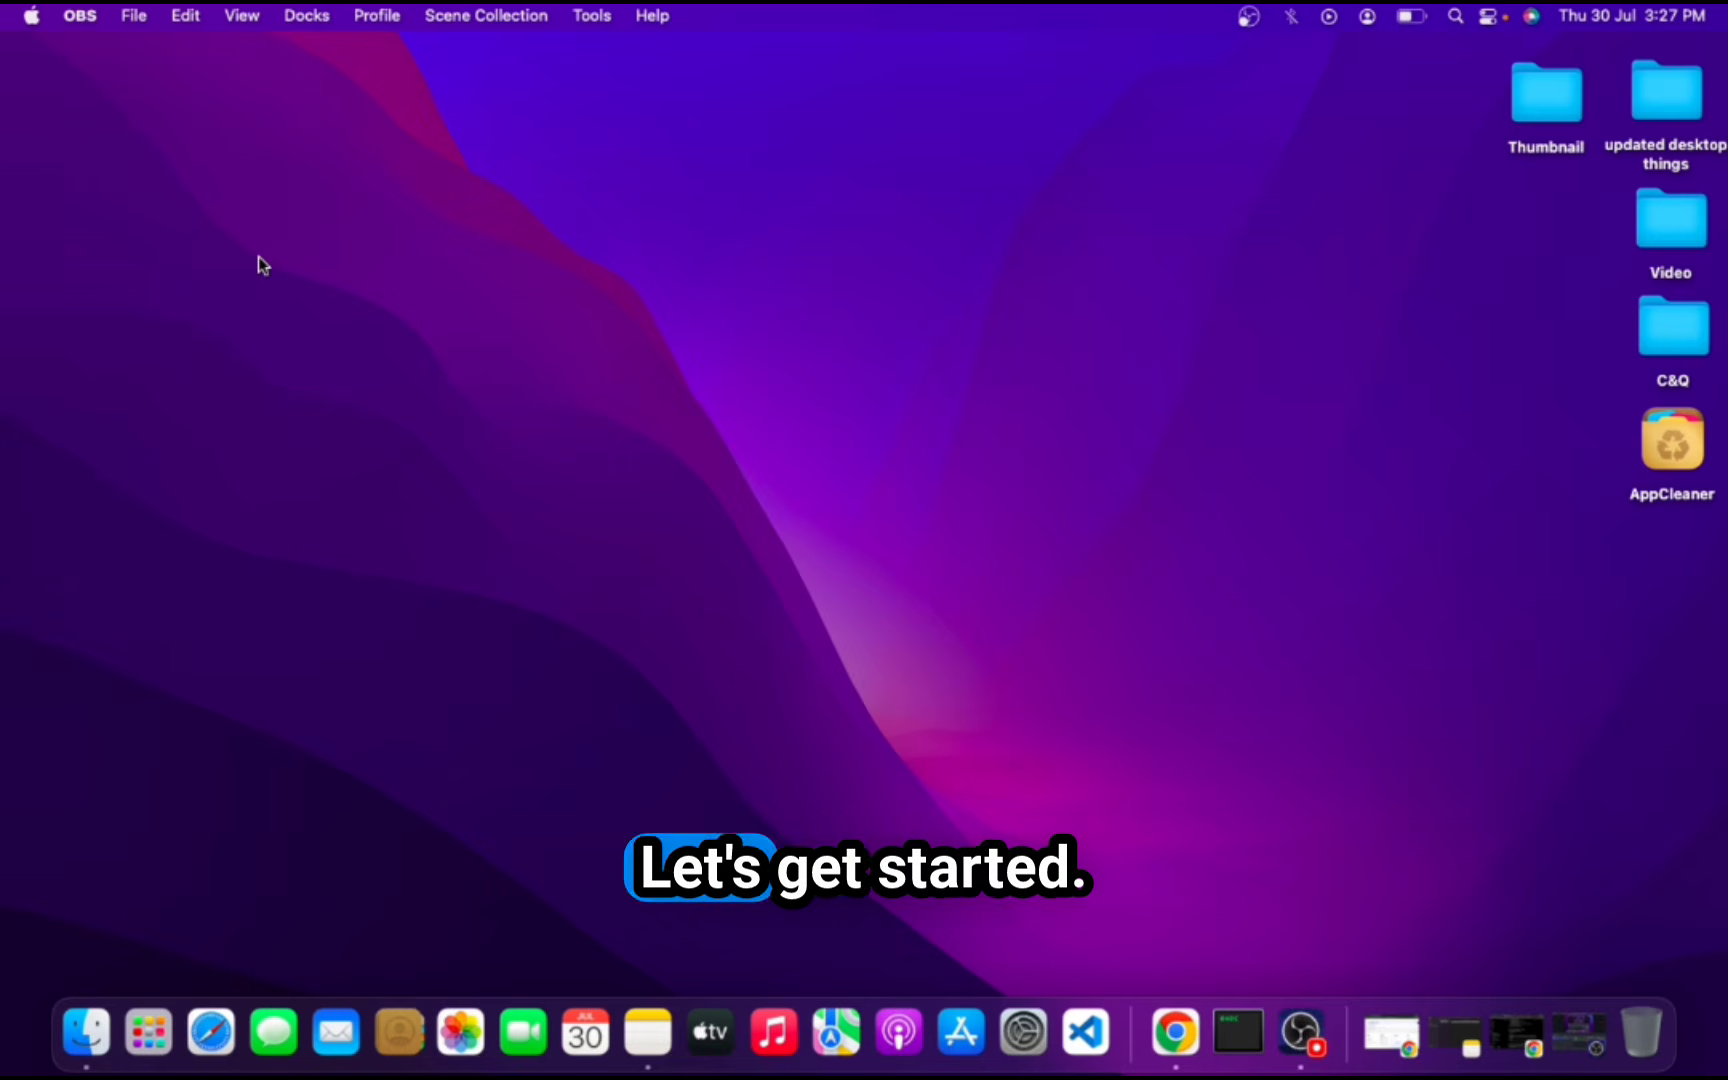
left_click(648, 1032)
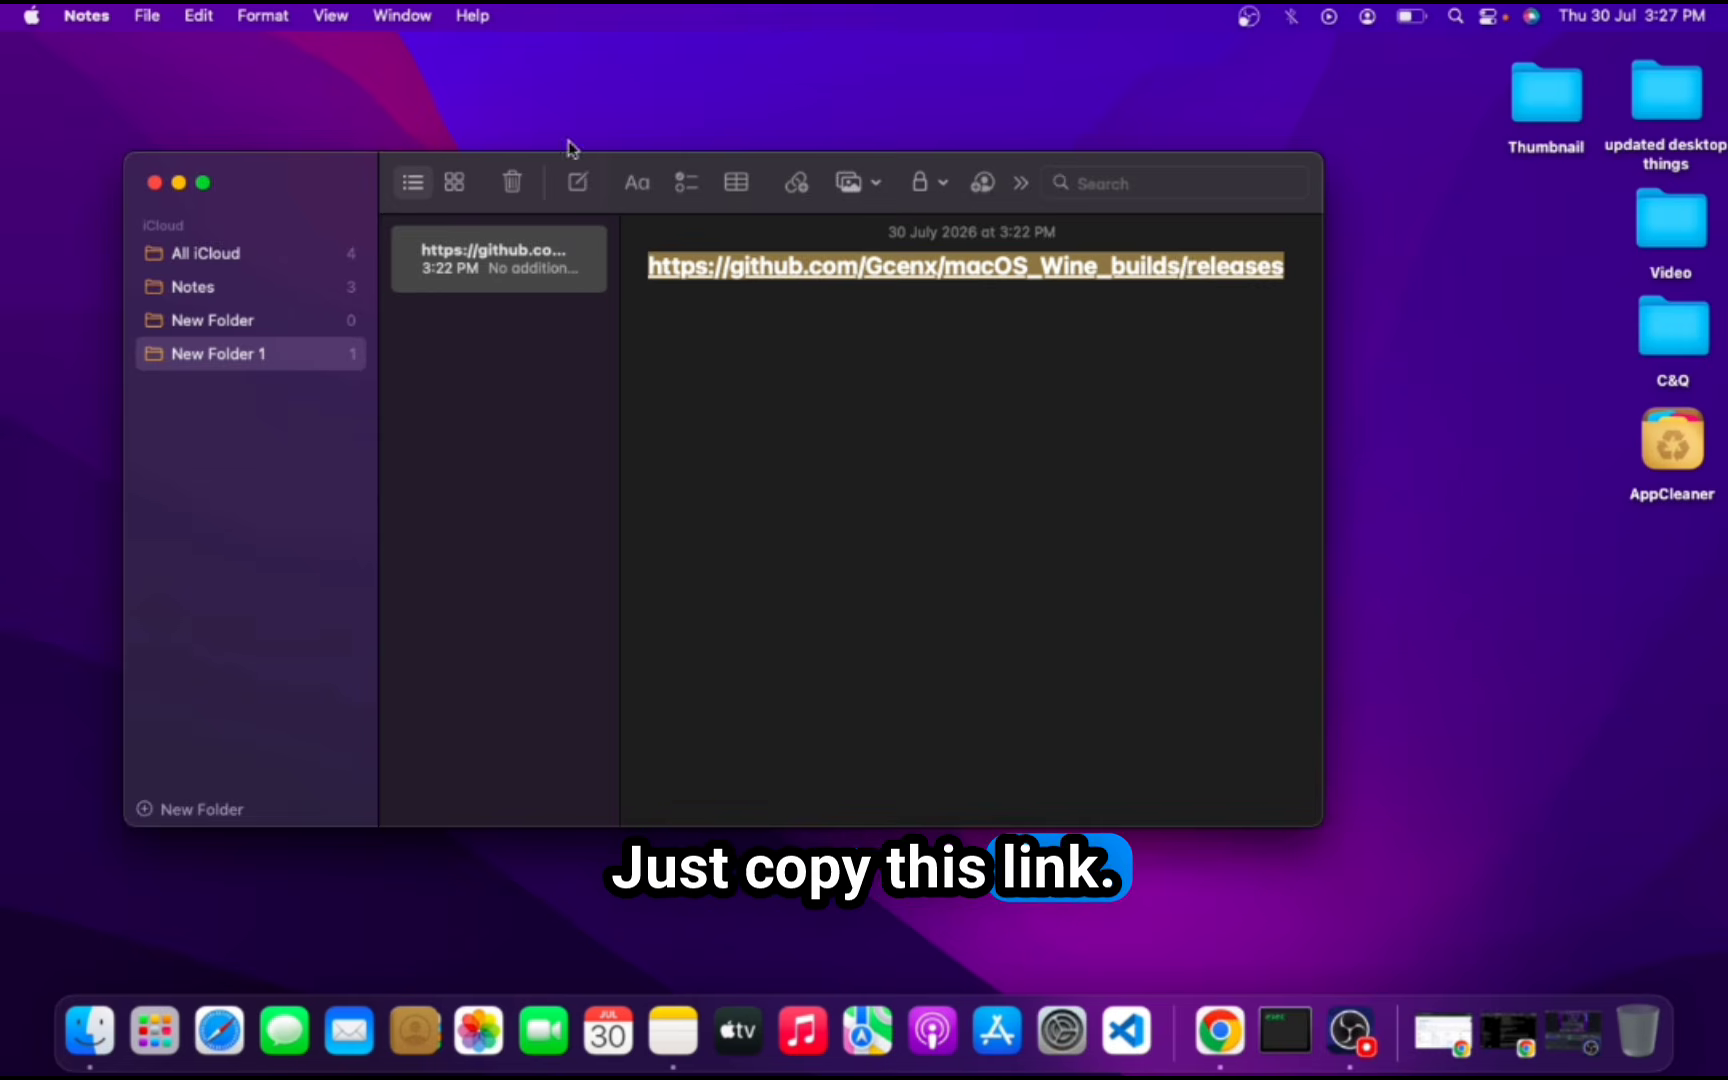
left_click(178, 182)
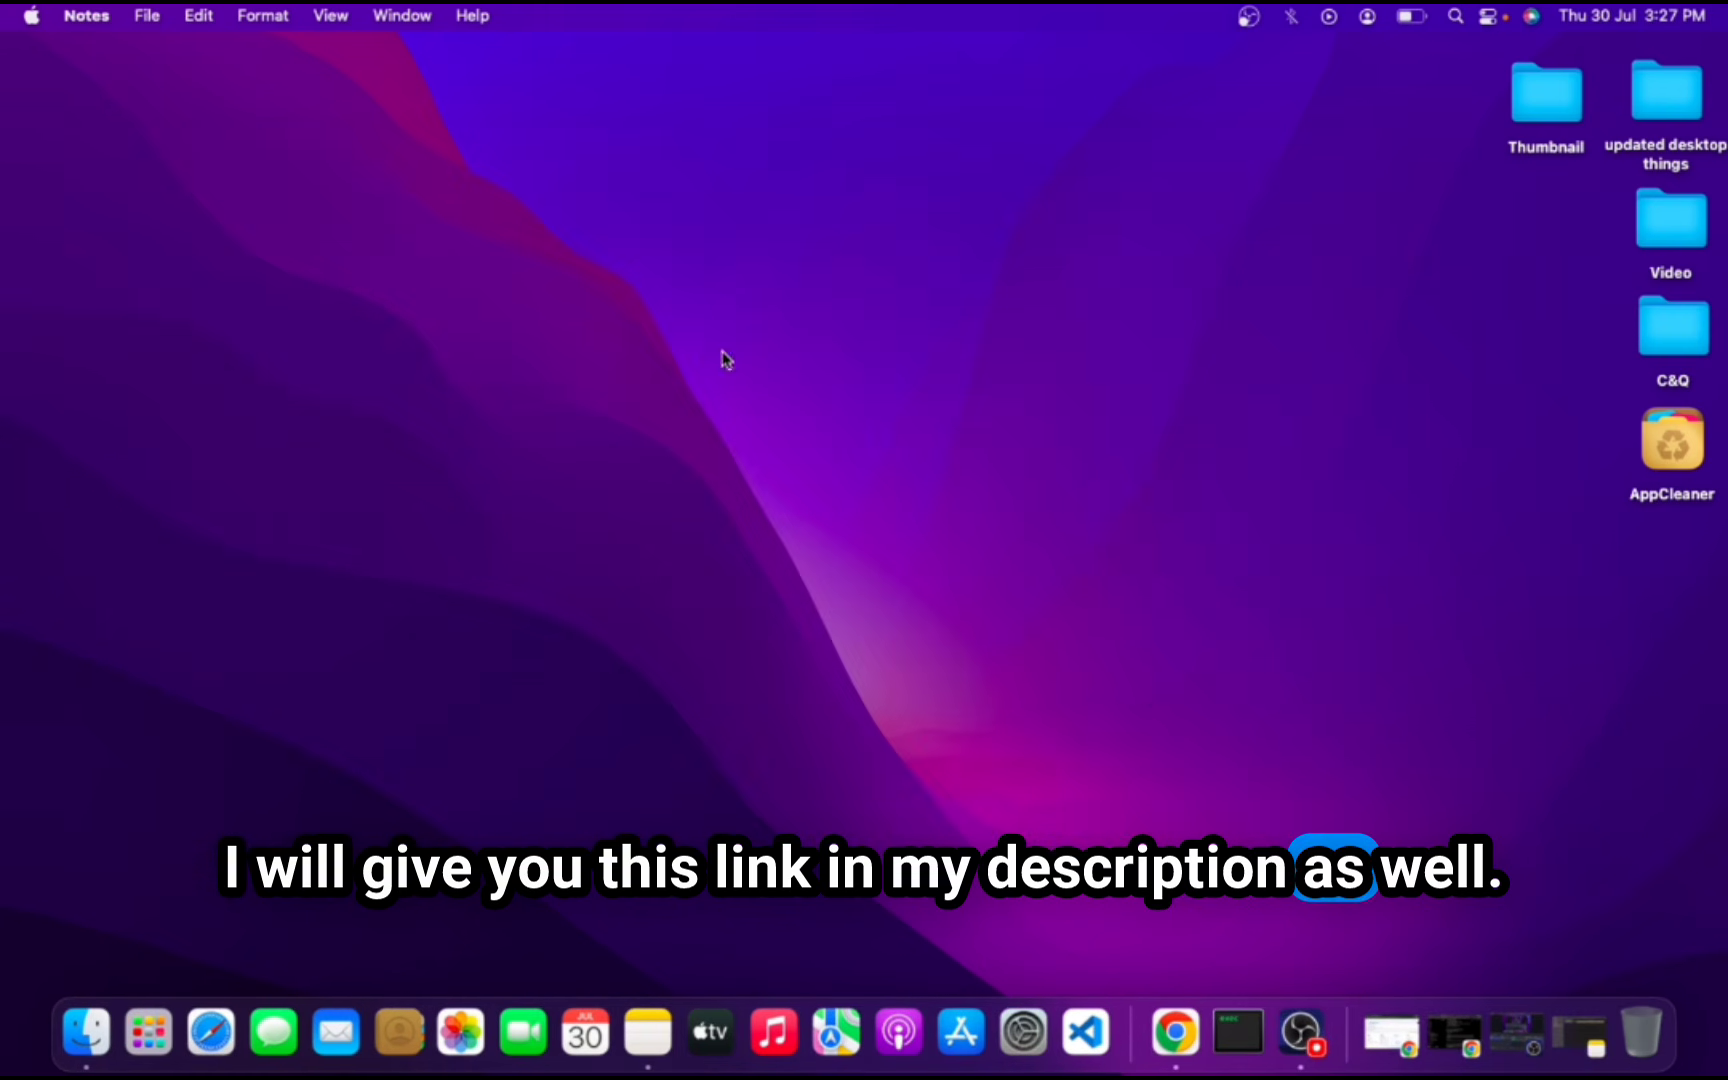
left_click(220, 1008)
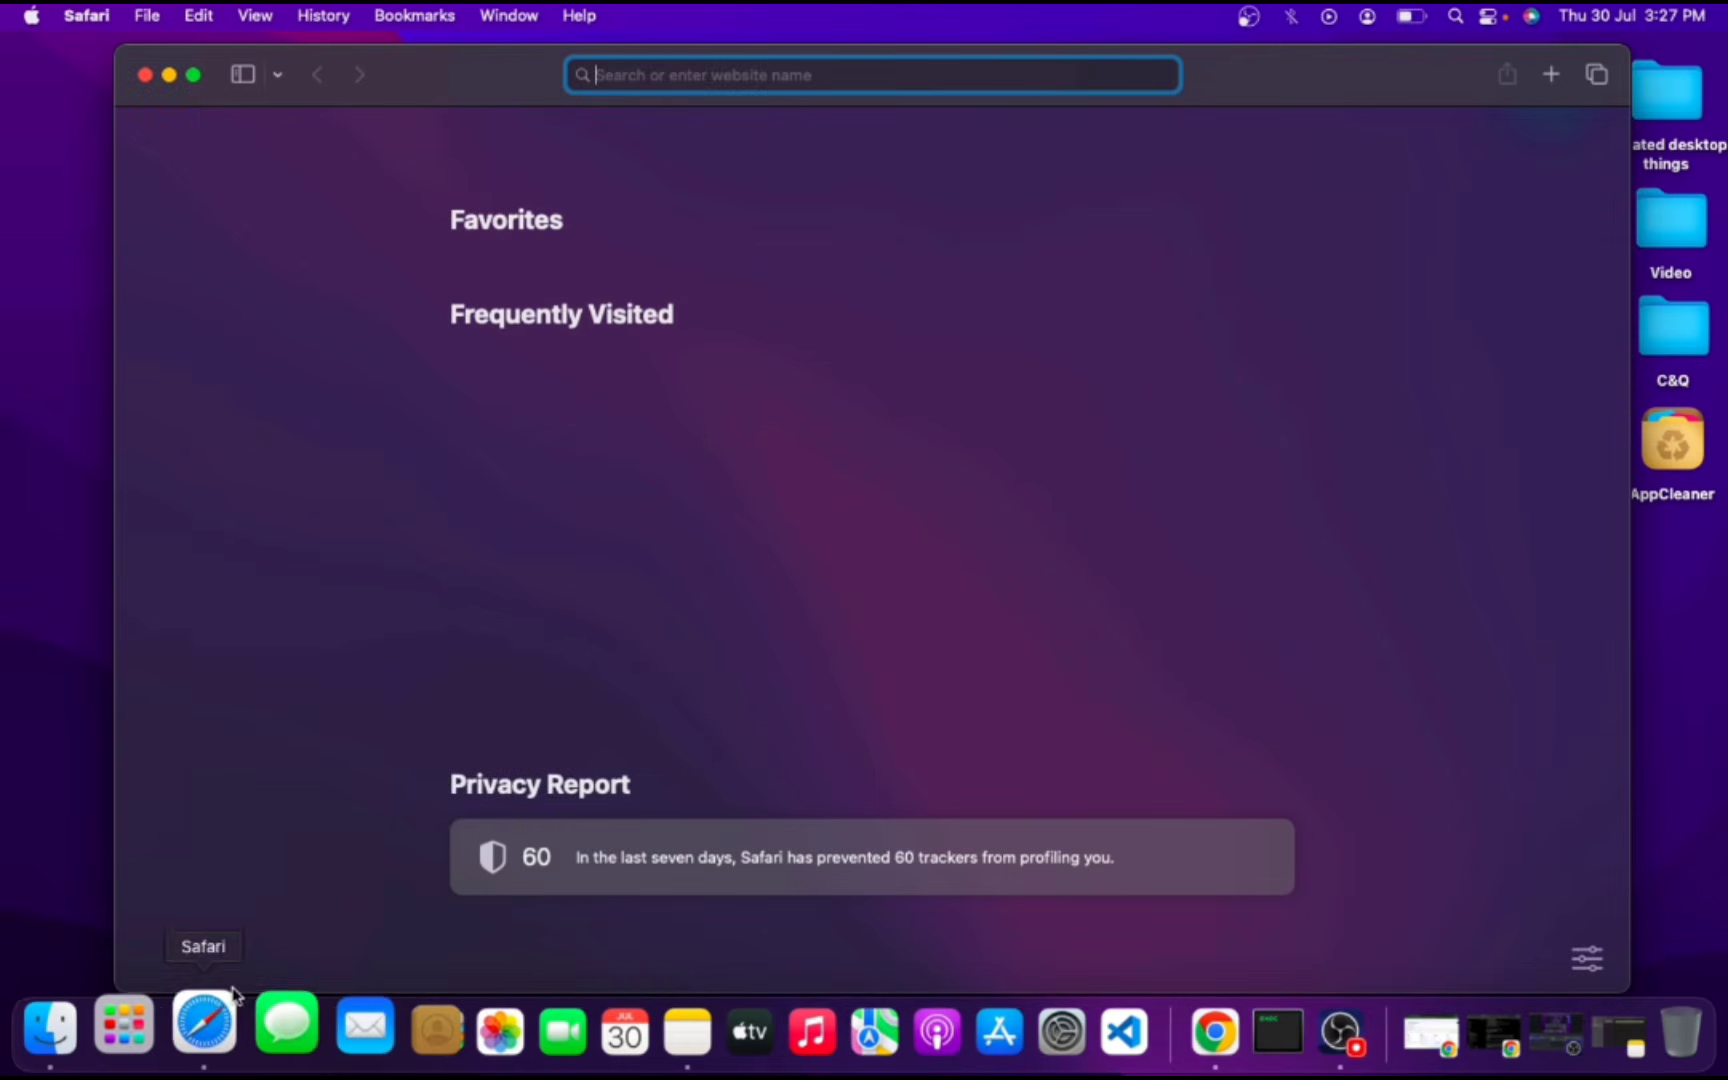
type("https://github.com/Gcenx/macOS_Wine_builds/releases")
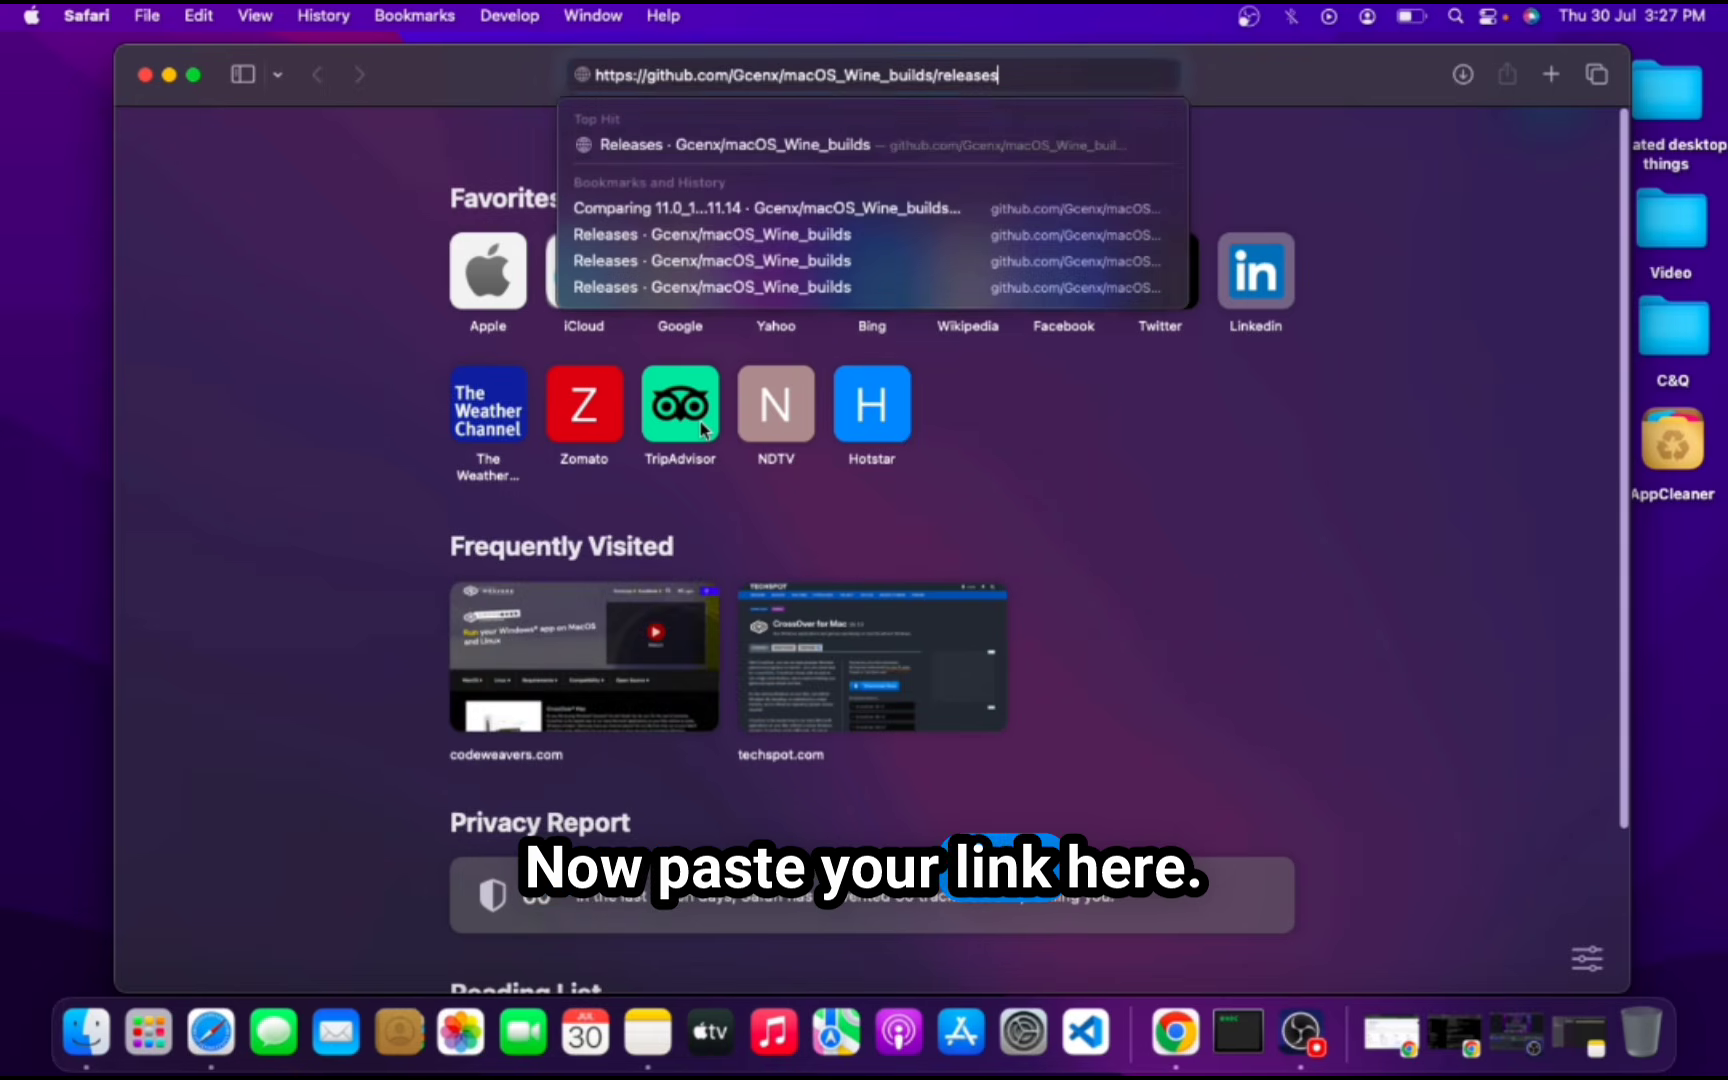
key("Return")
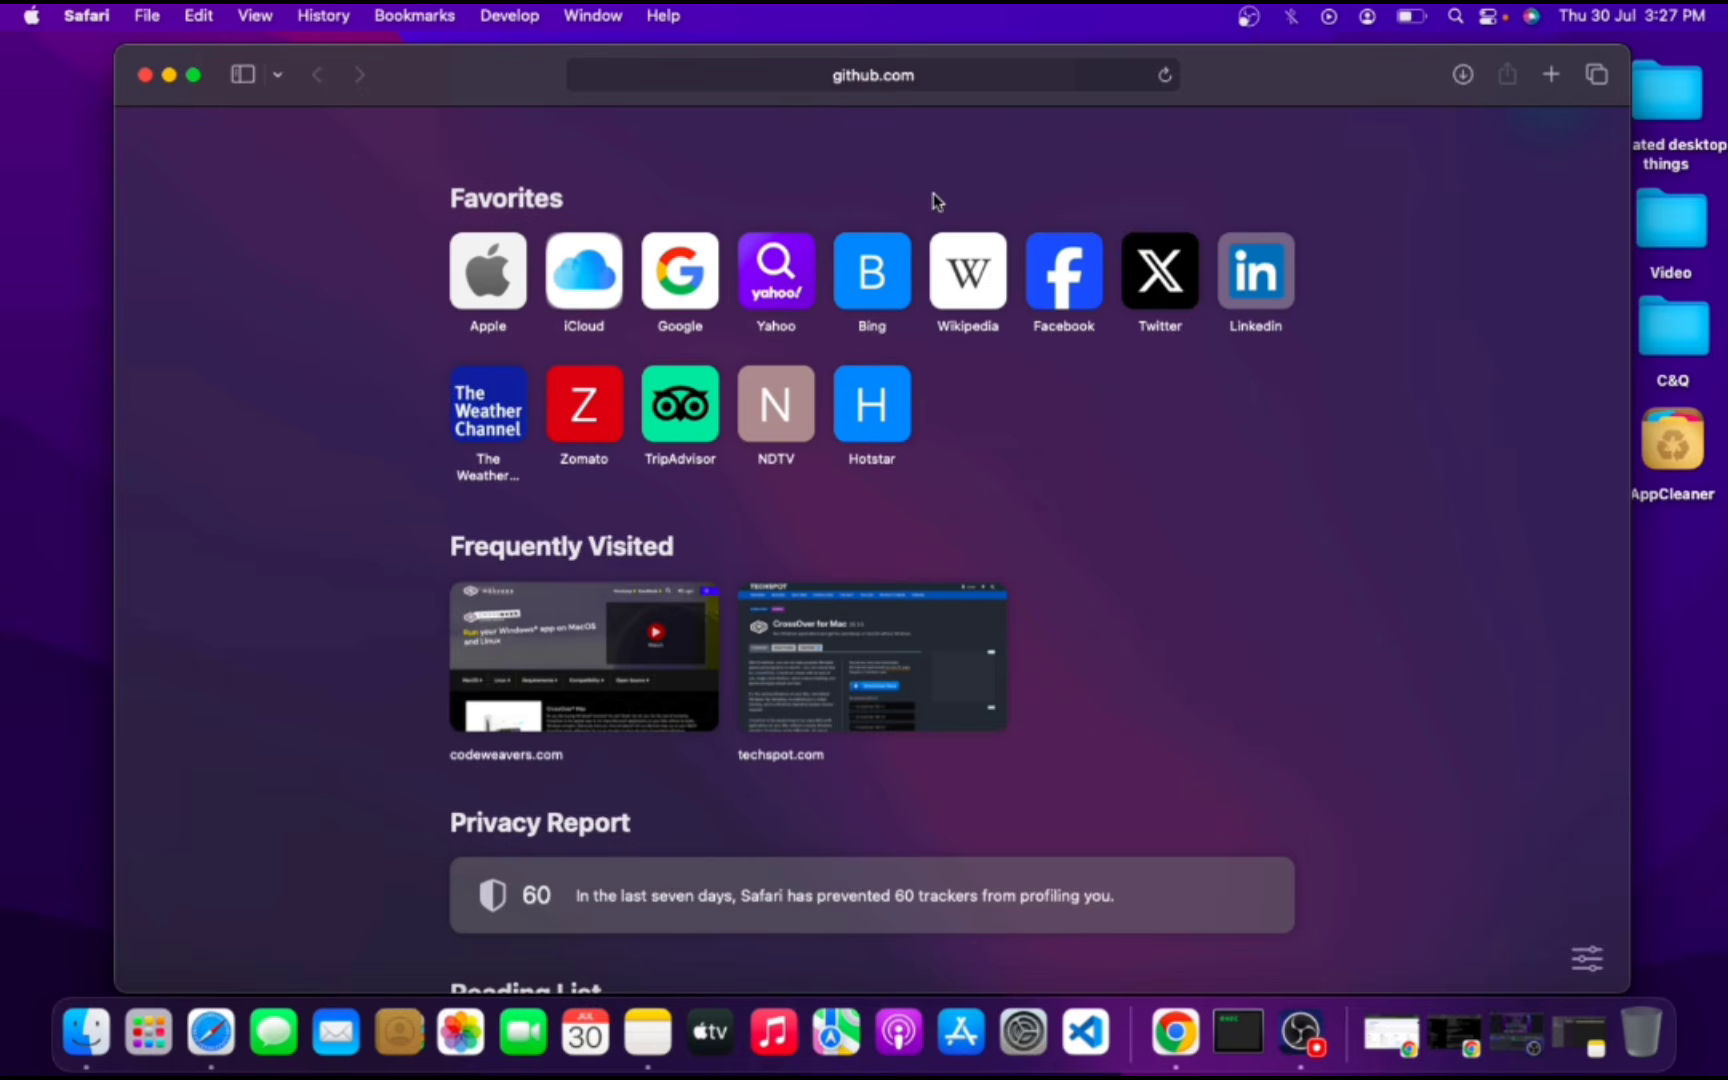
Download wine-staging-11.14-osx64.tar.xz from the 11.14 release assets and show the downloads list
scroll(830, 548, "down", 1)
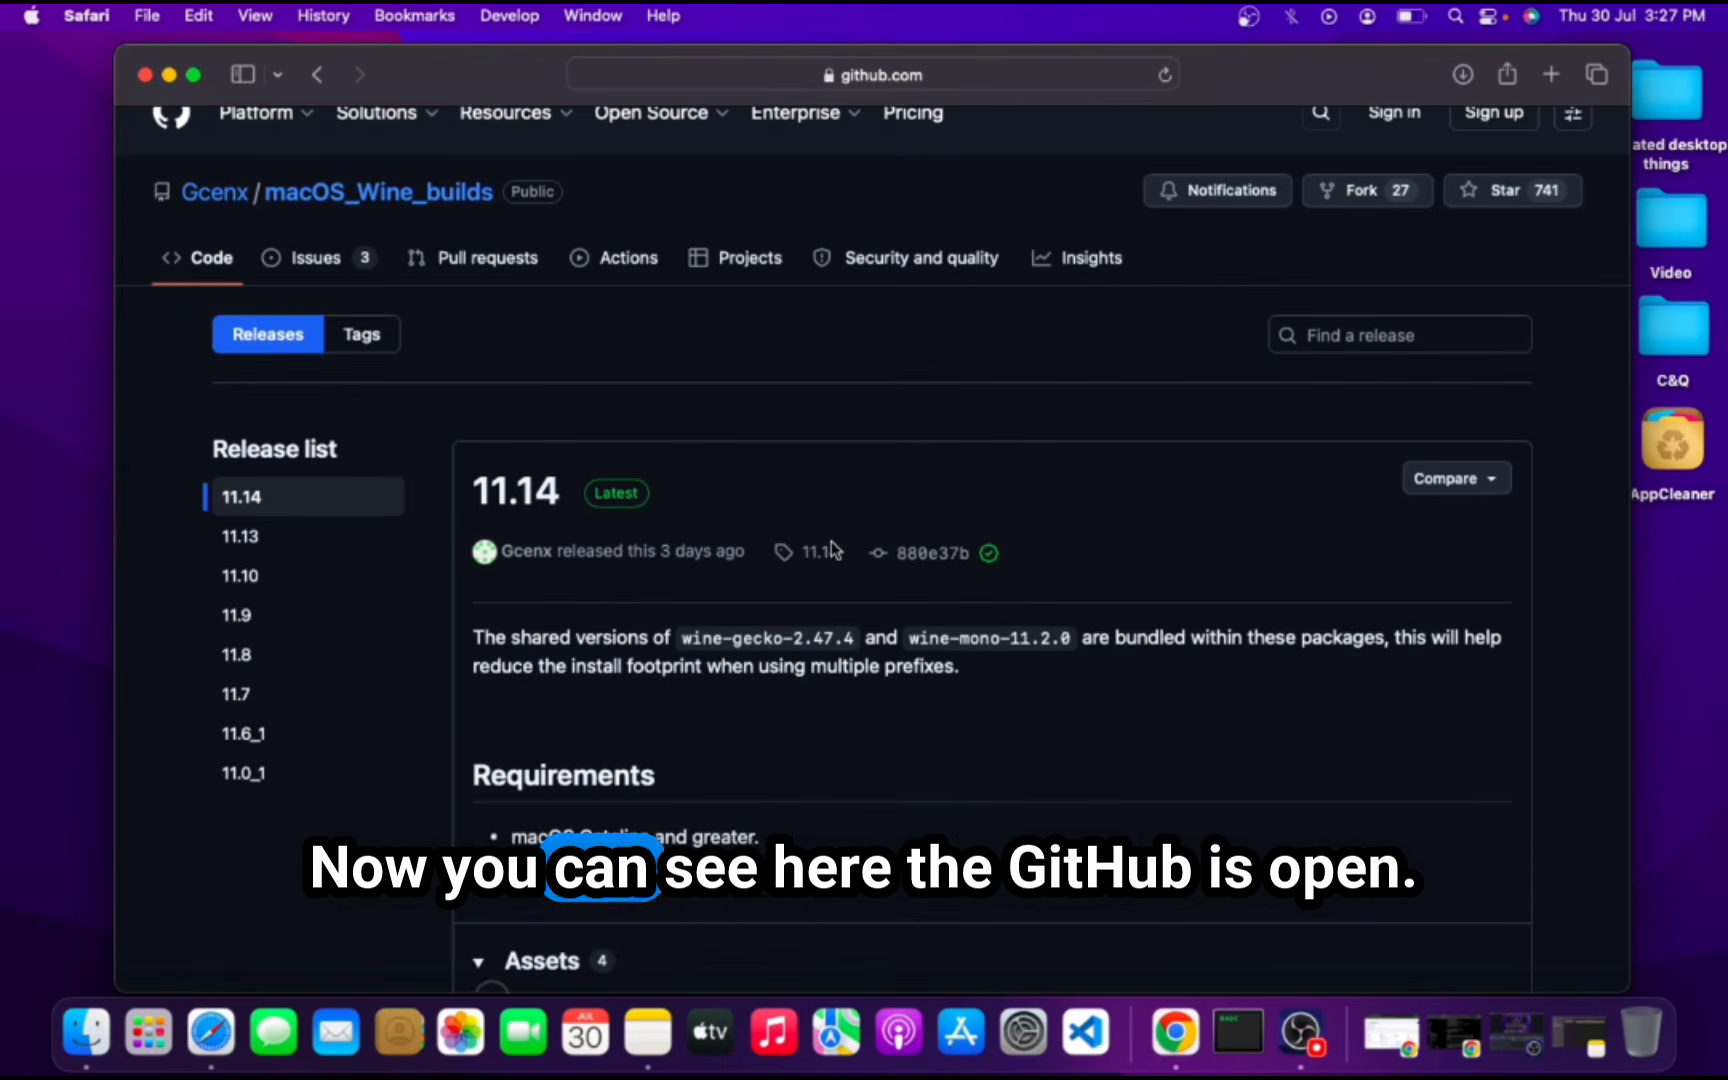
scroll(832, 548, "down", 10)
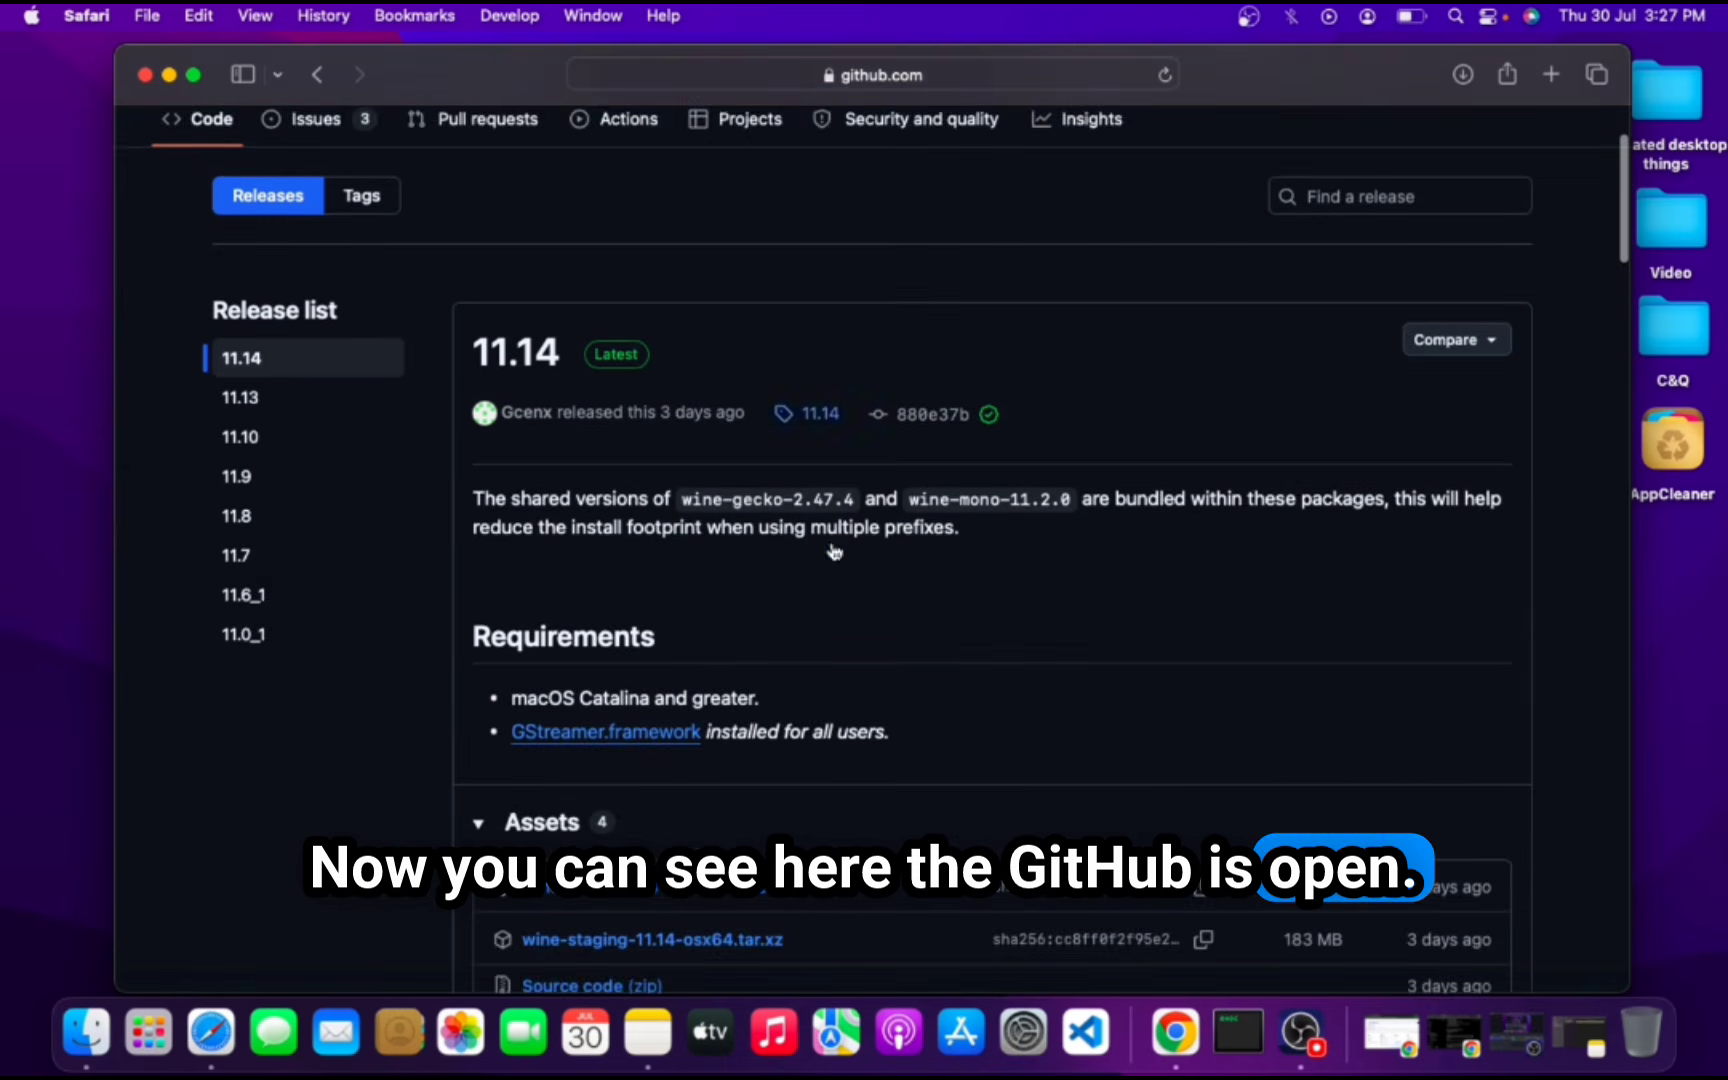
scroll(832, 548, "down", 2)
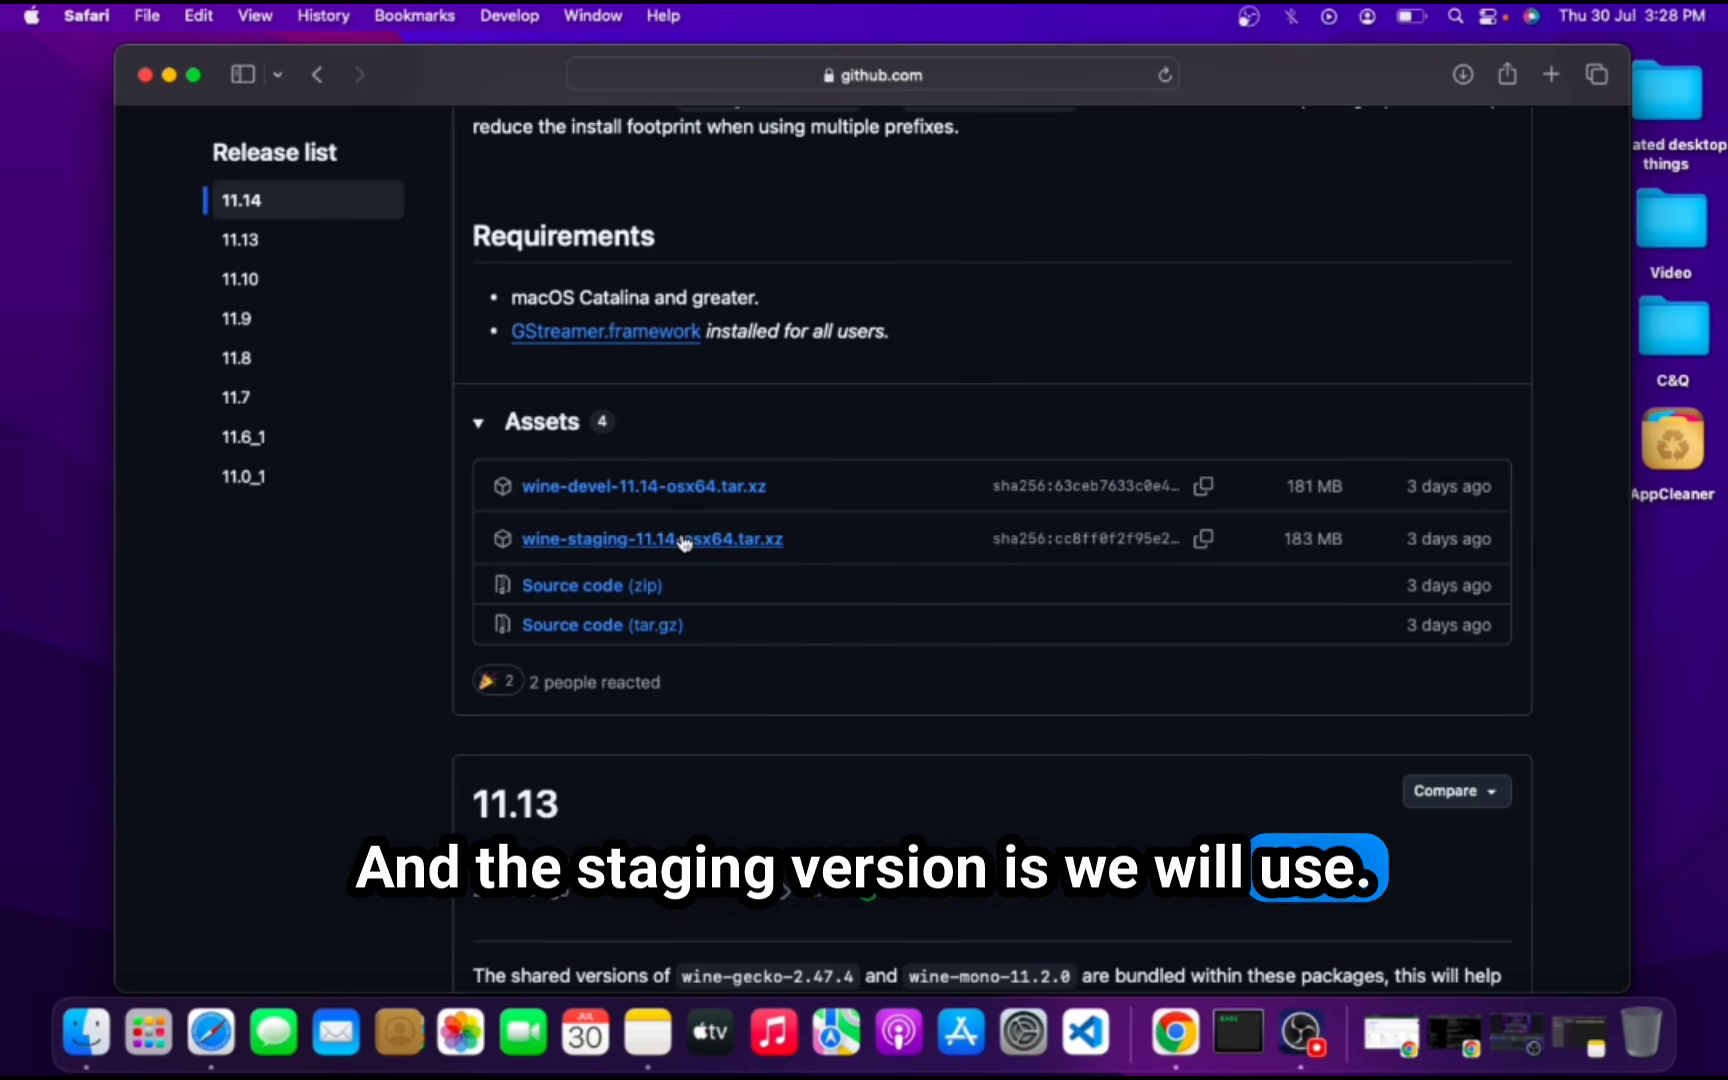
left_click(716, 549)
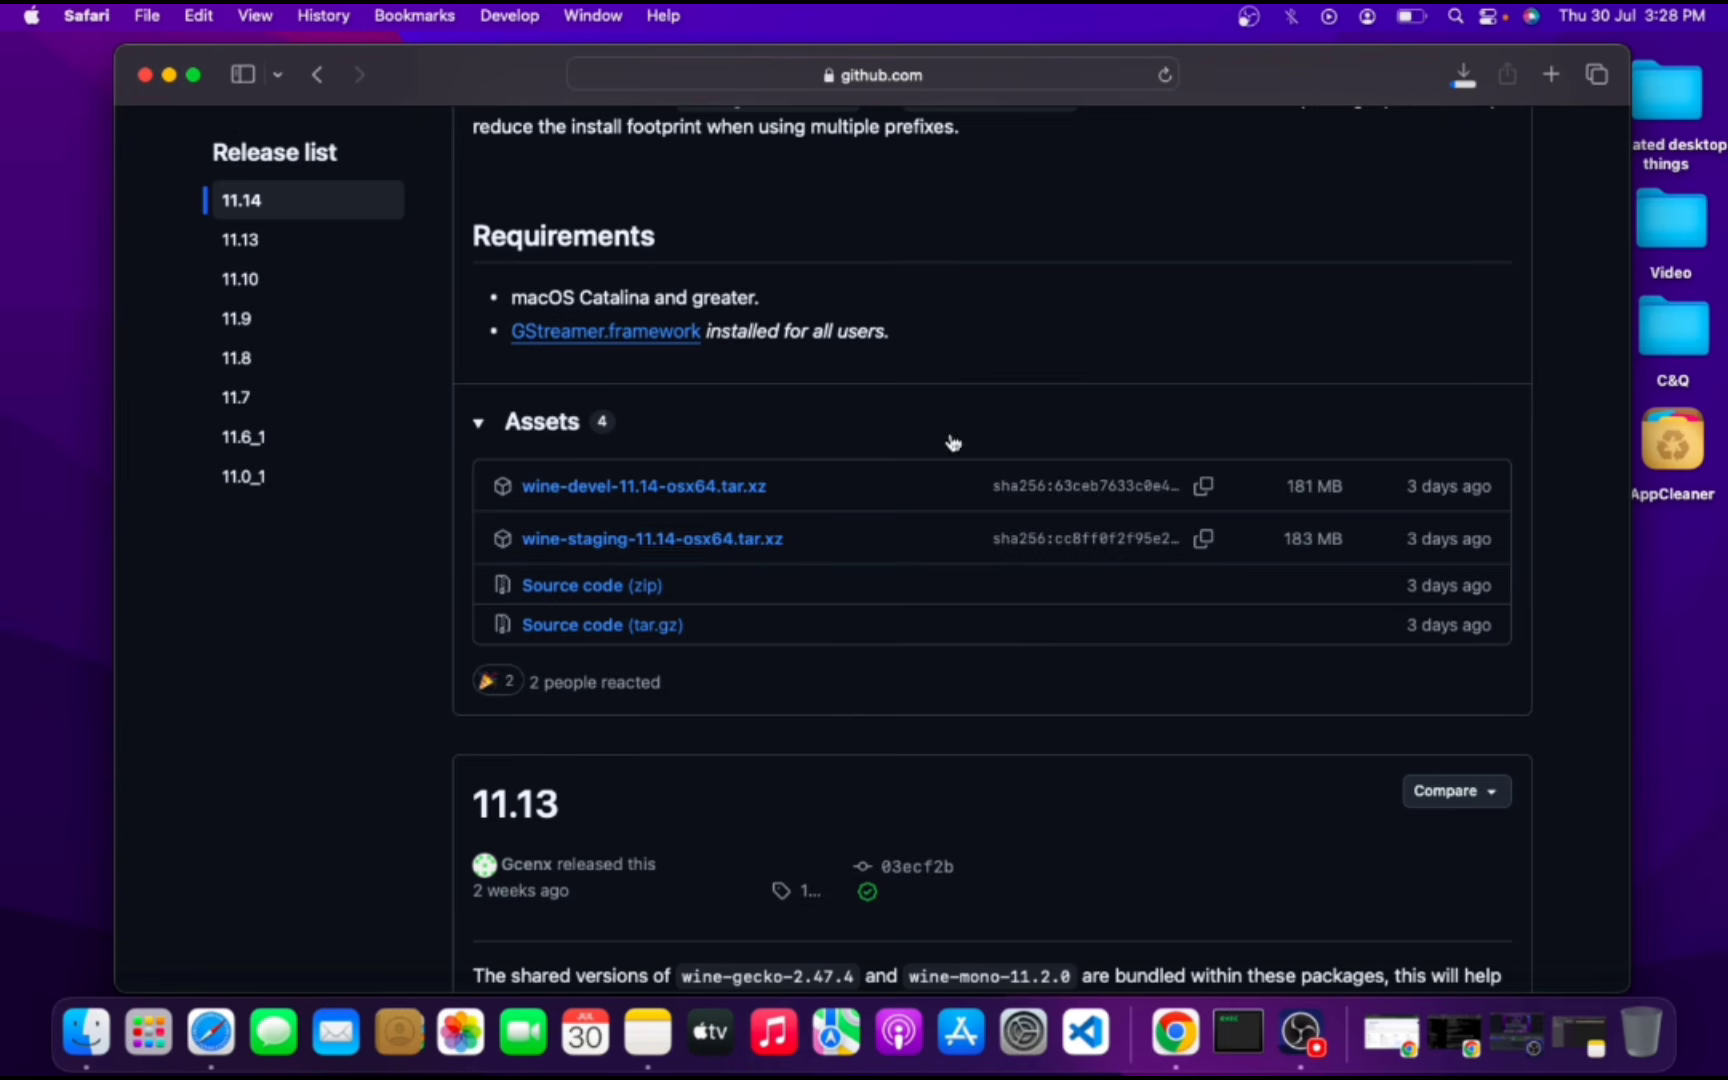
left_click(1463, 76)
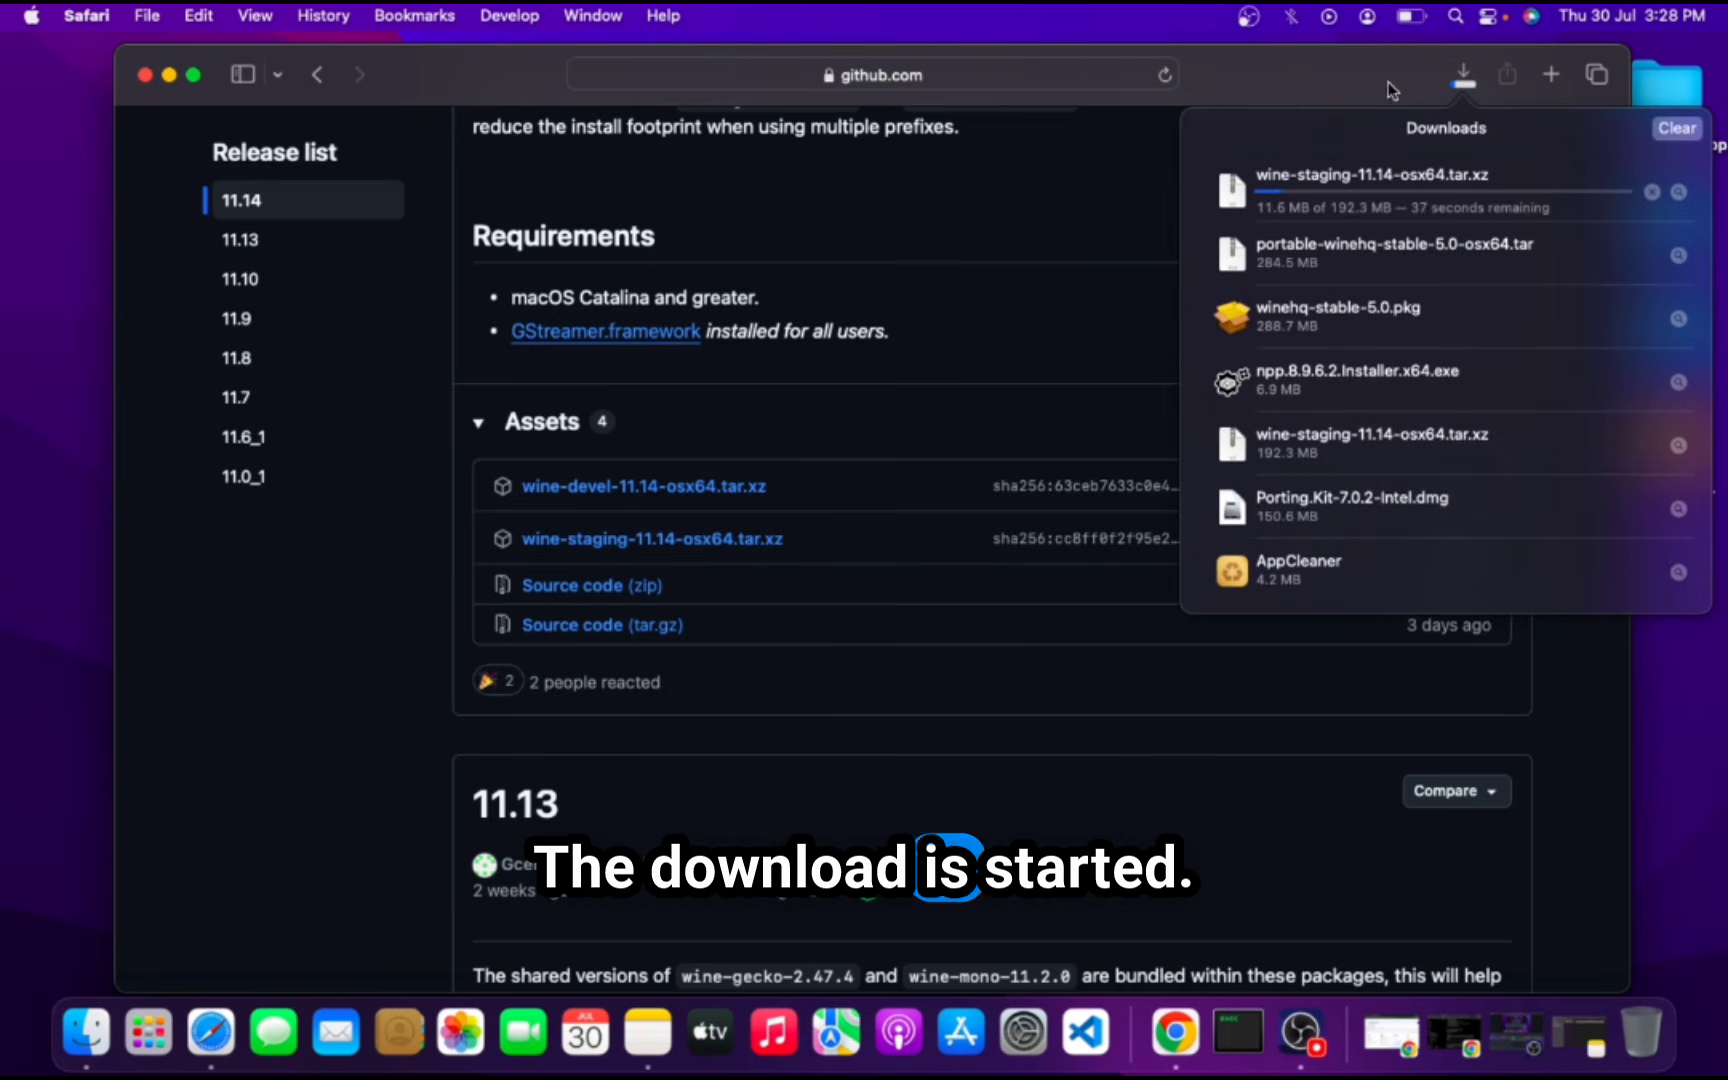
Place the downloaded wine-staging-11.14-osx64.tar.xz on the desktop and minimize the Safari window
left_click_drag(1370, 88, 1055, 66)
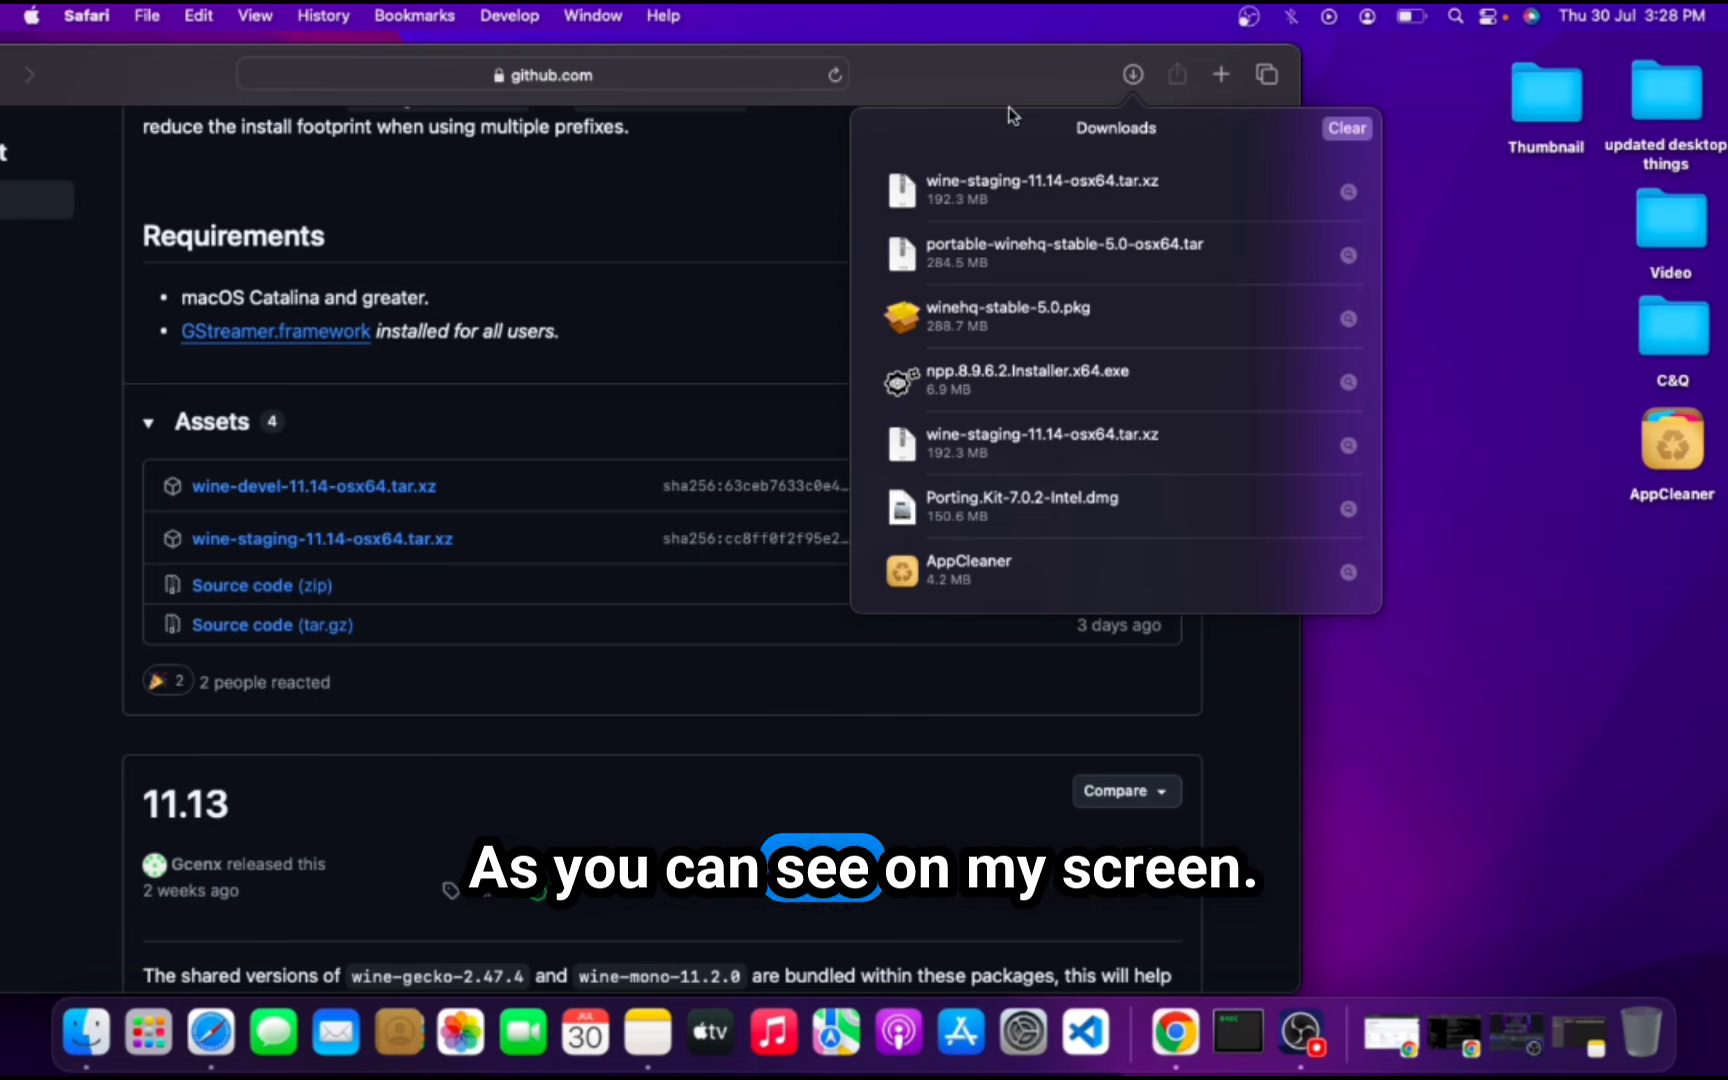
left_click_drag(992, 195, 1470, 300)
left_click_drag(911, 65, 1174, 65)
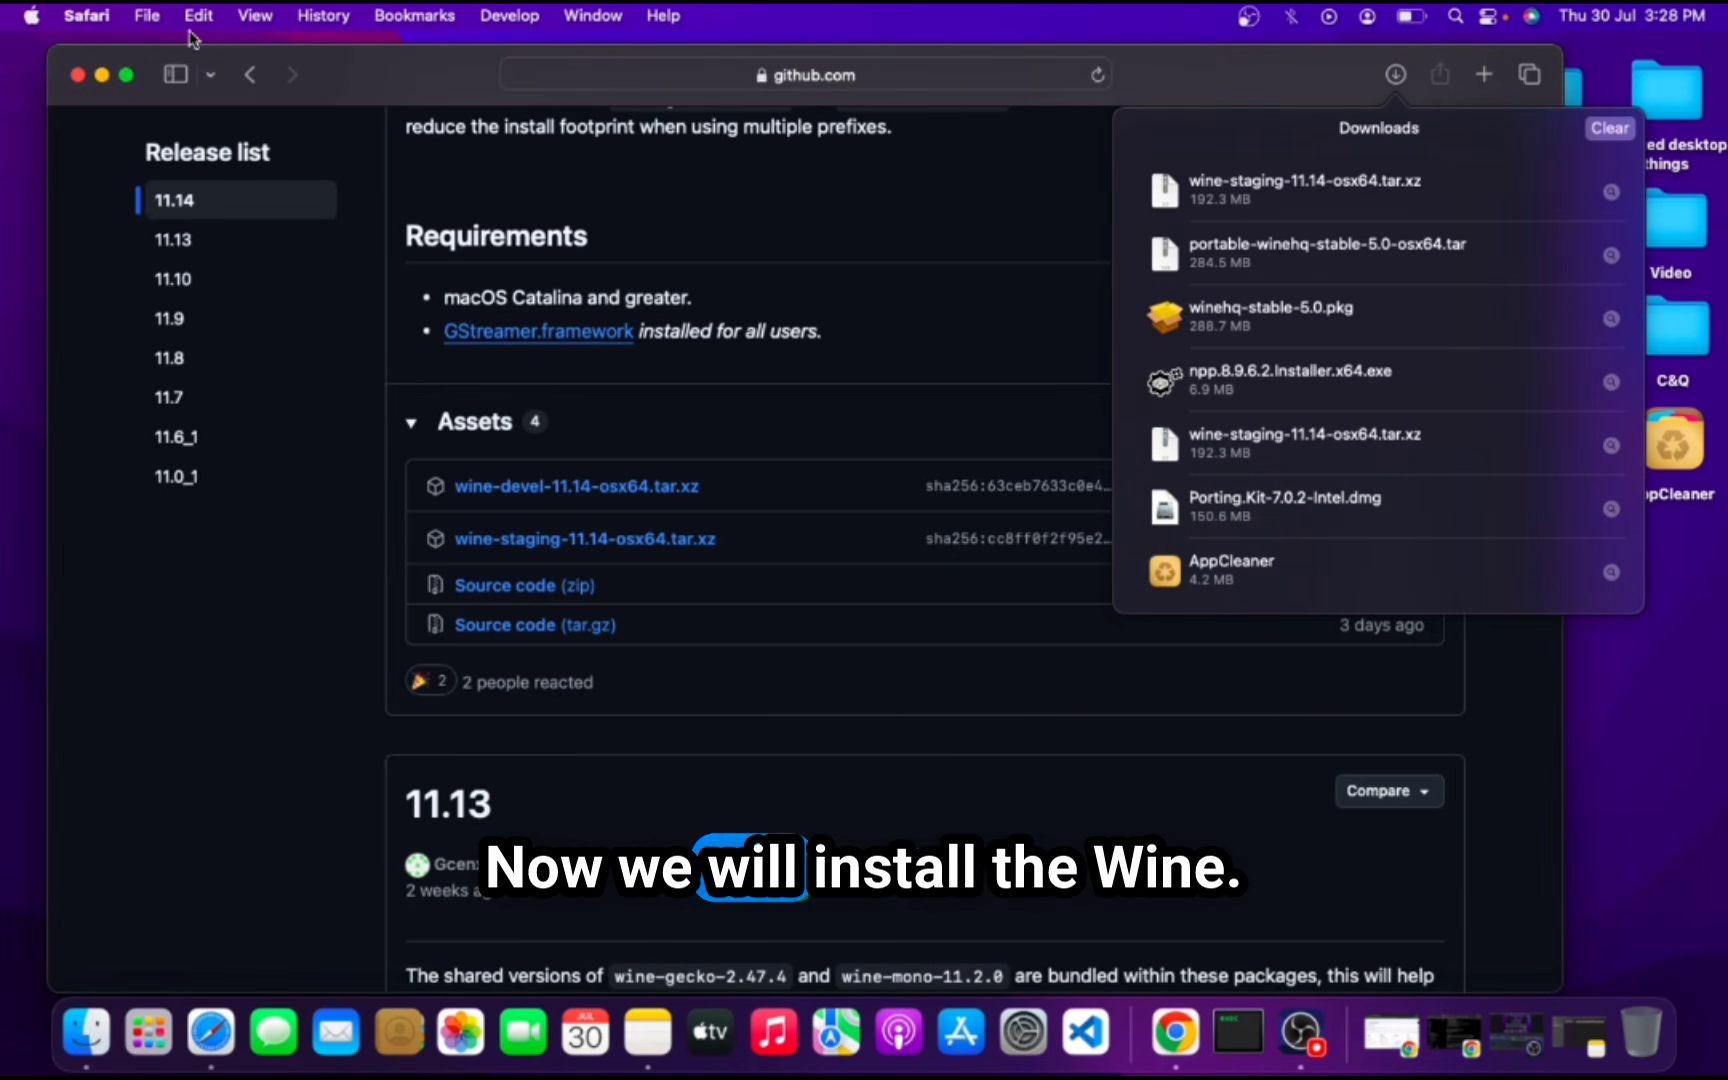
left_click(103, 77)
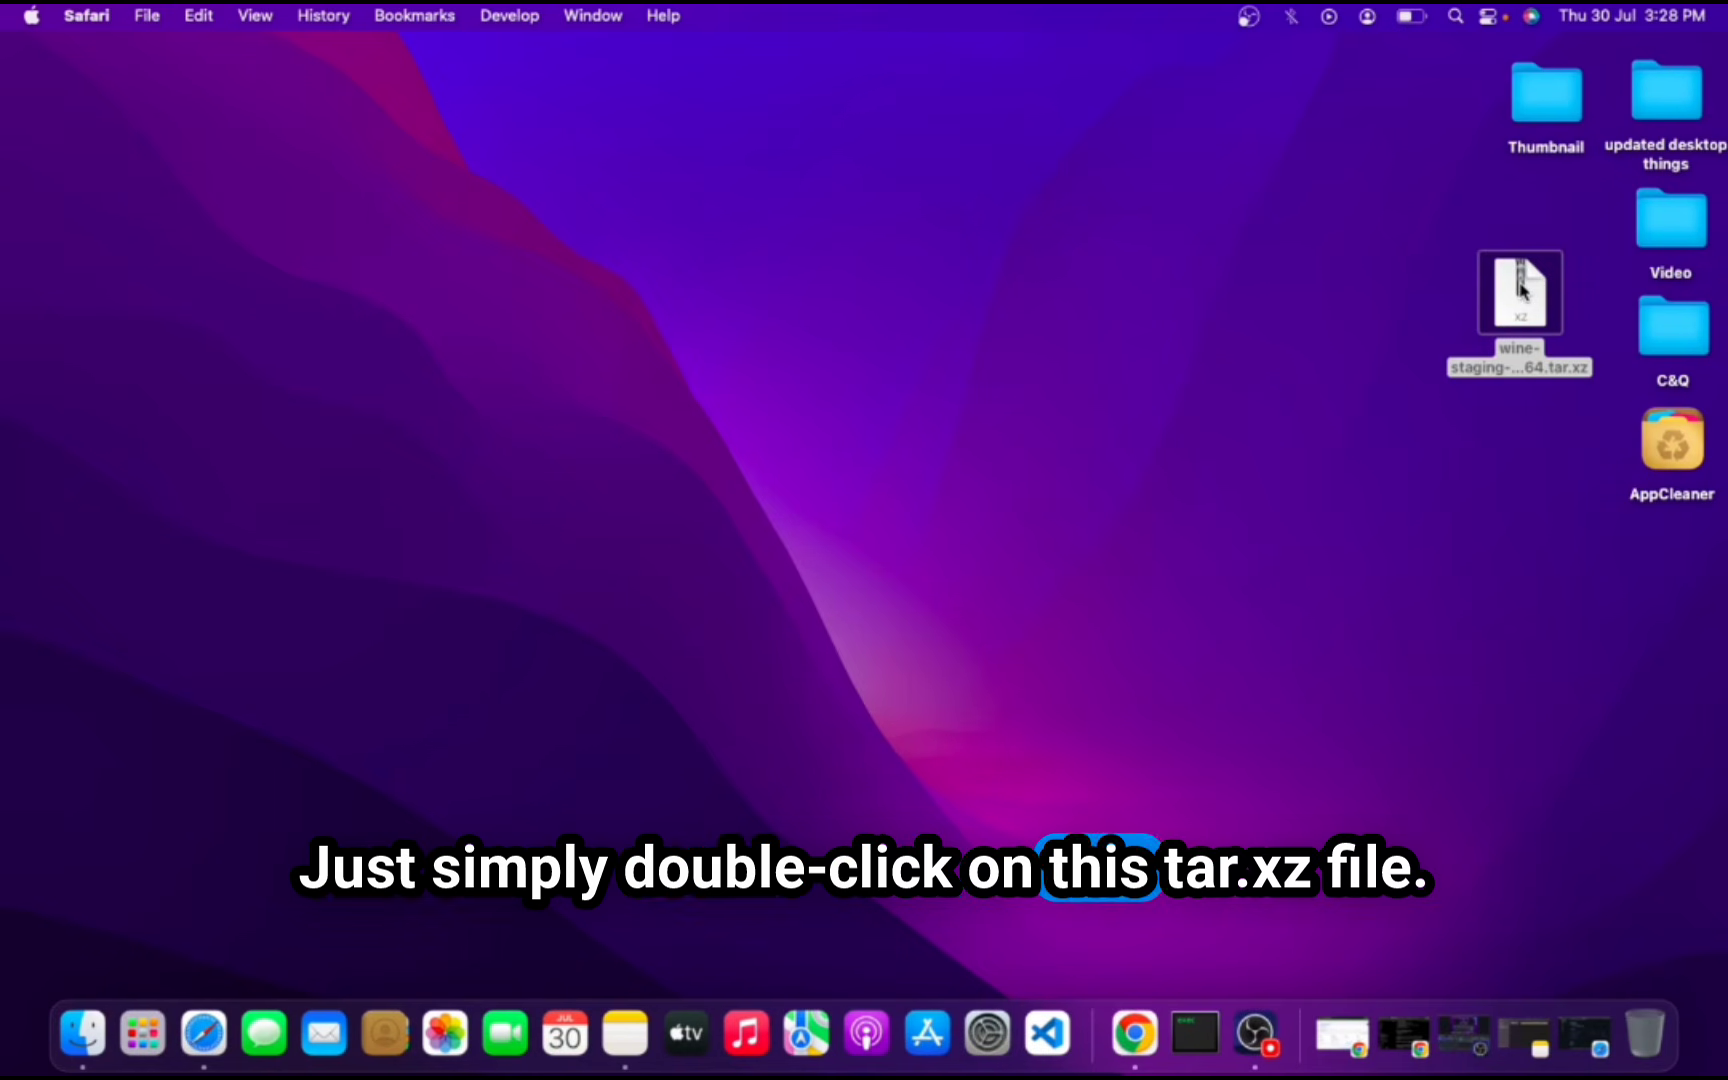
Extract the wine-staging tar.xz archive on the desktop to get the Wine Staging app
double_click(1521, 290)
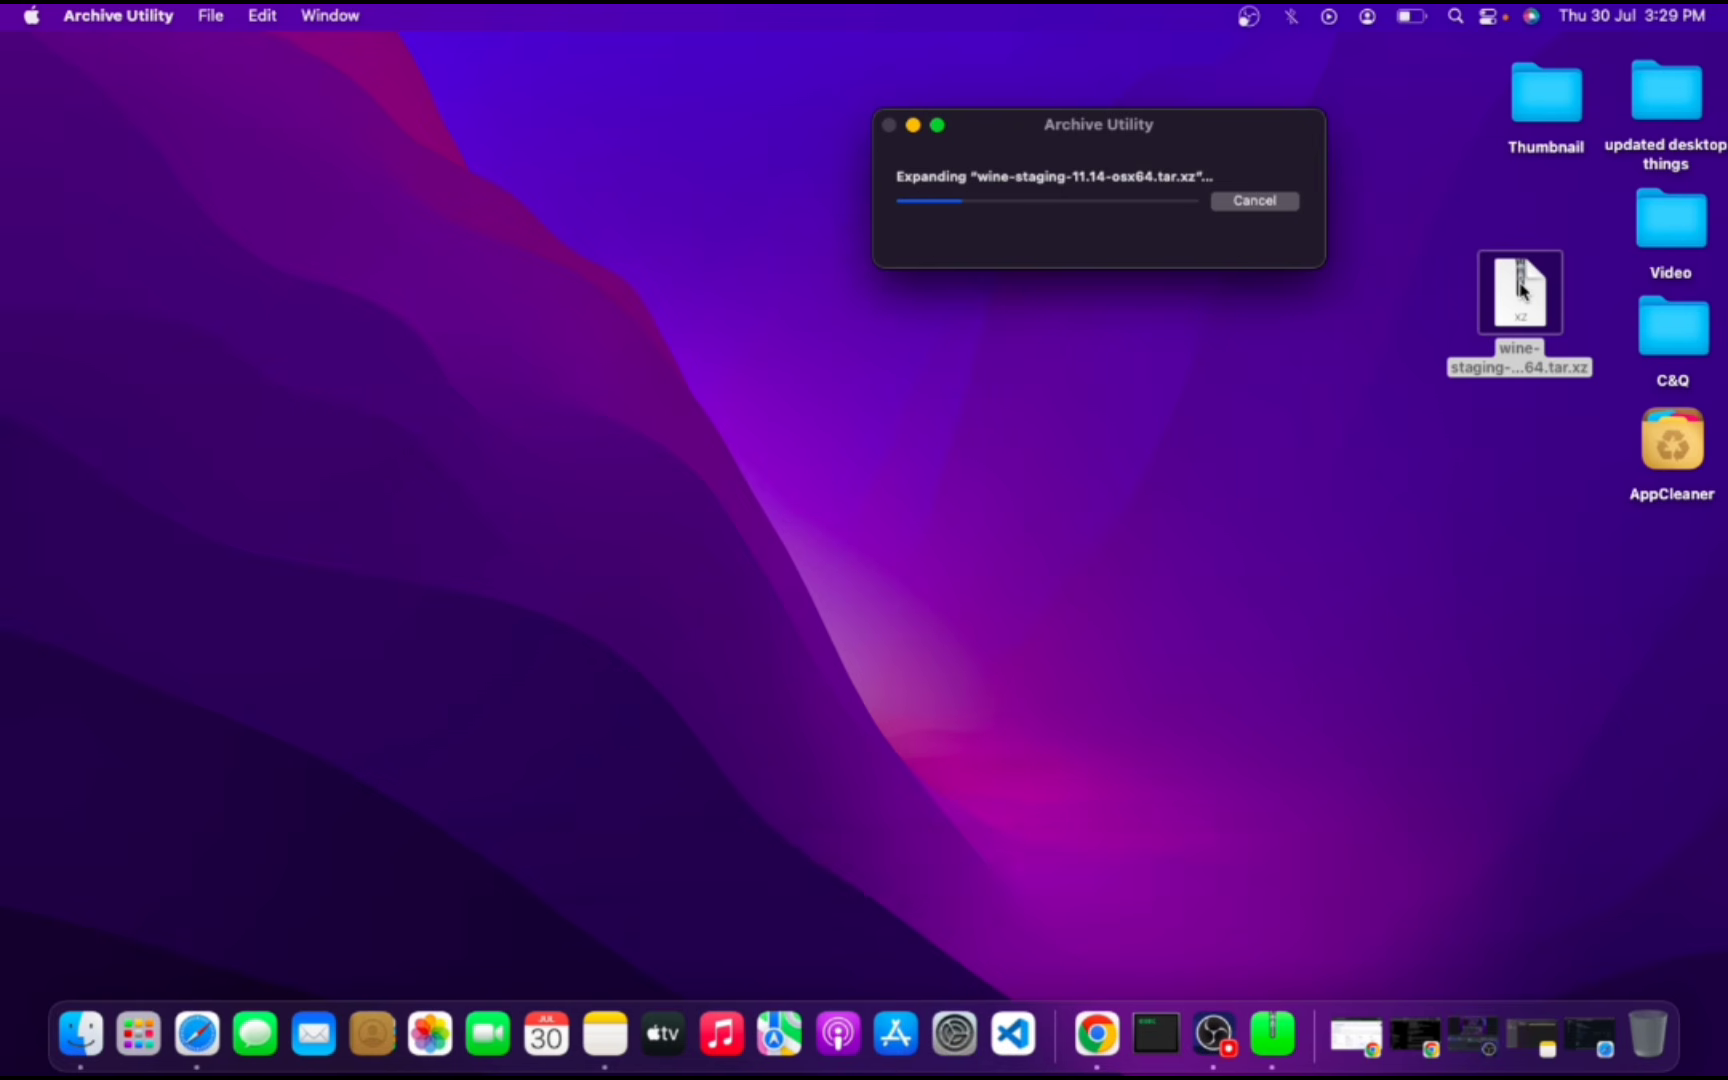
left_click_drag(1537, 318, 1533, 445)
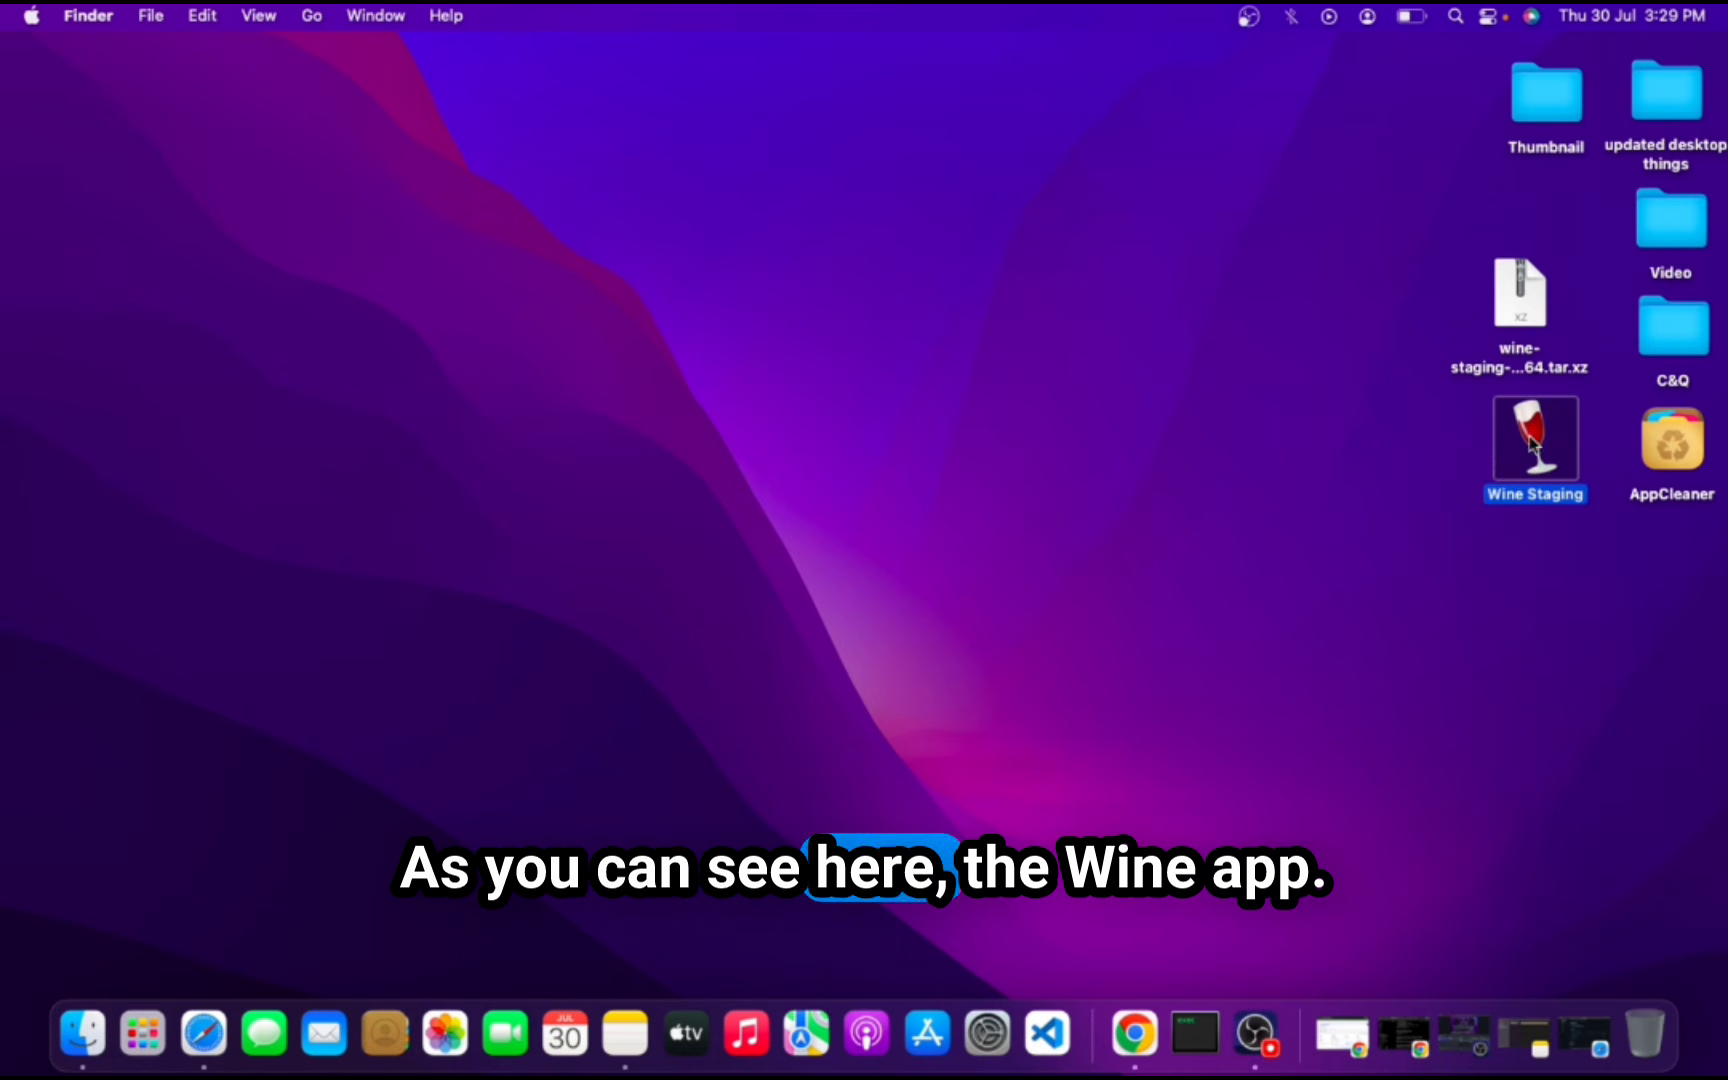
left_click(1390, 548)
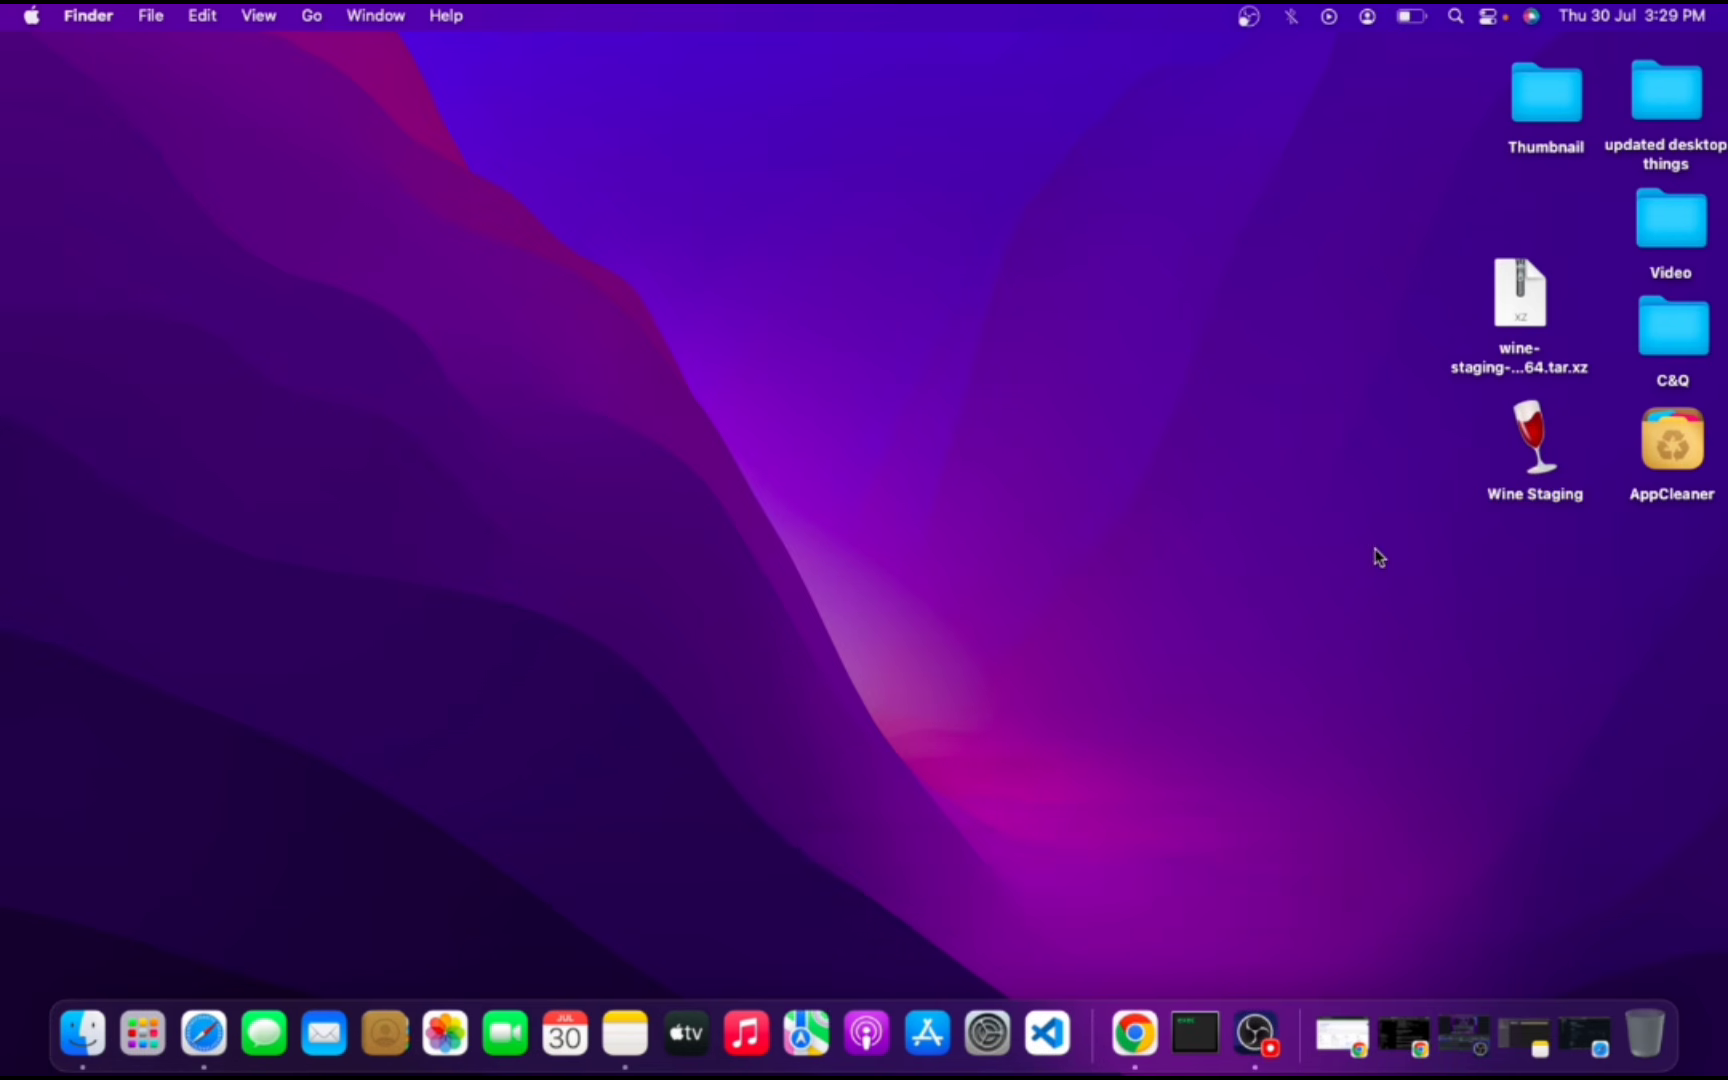
Move the Wine Staging app from Desktop to the Applications folder in Finder and close the Finder window
left_click(80, 1030)
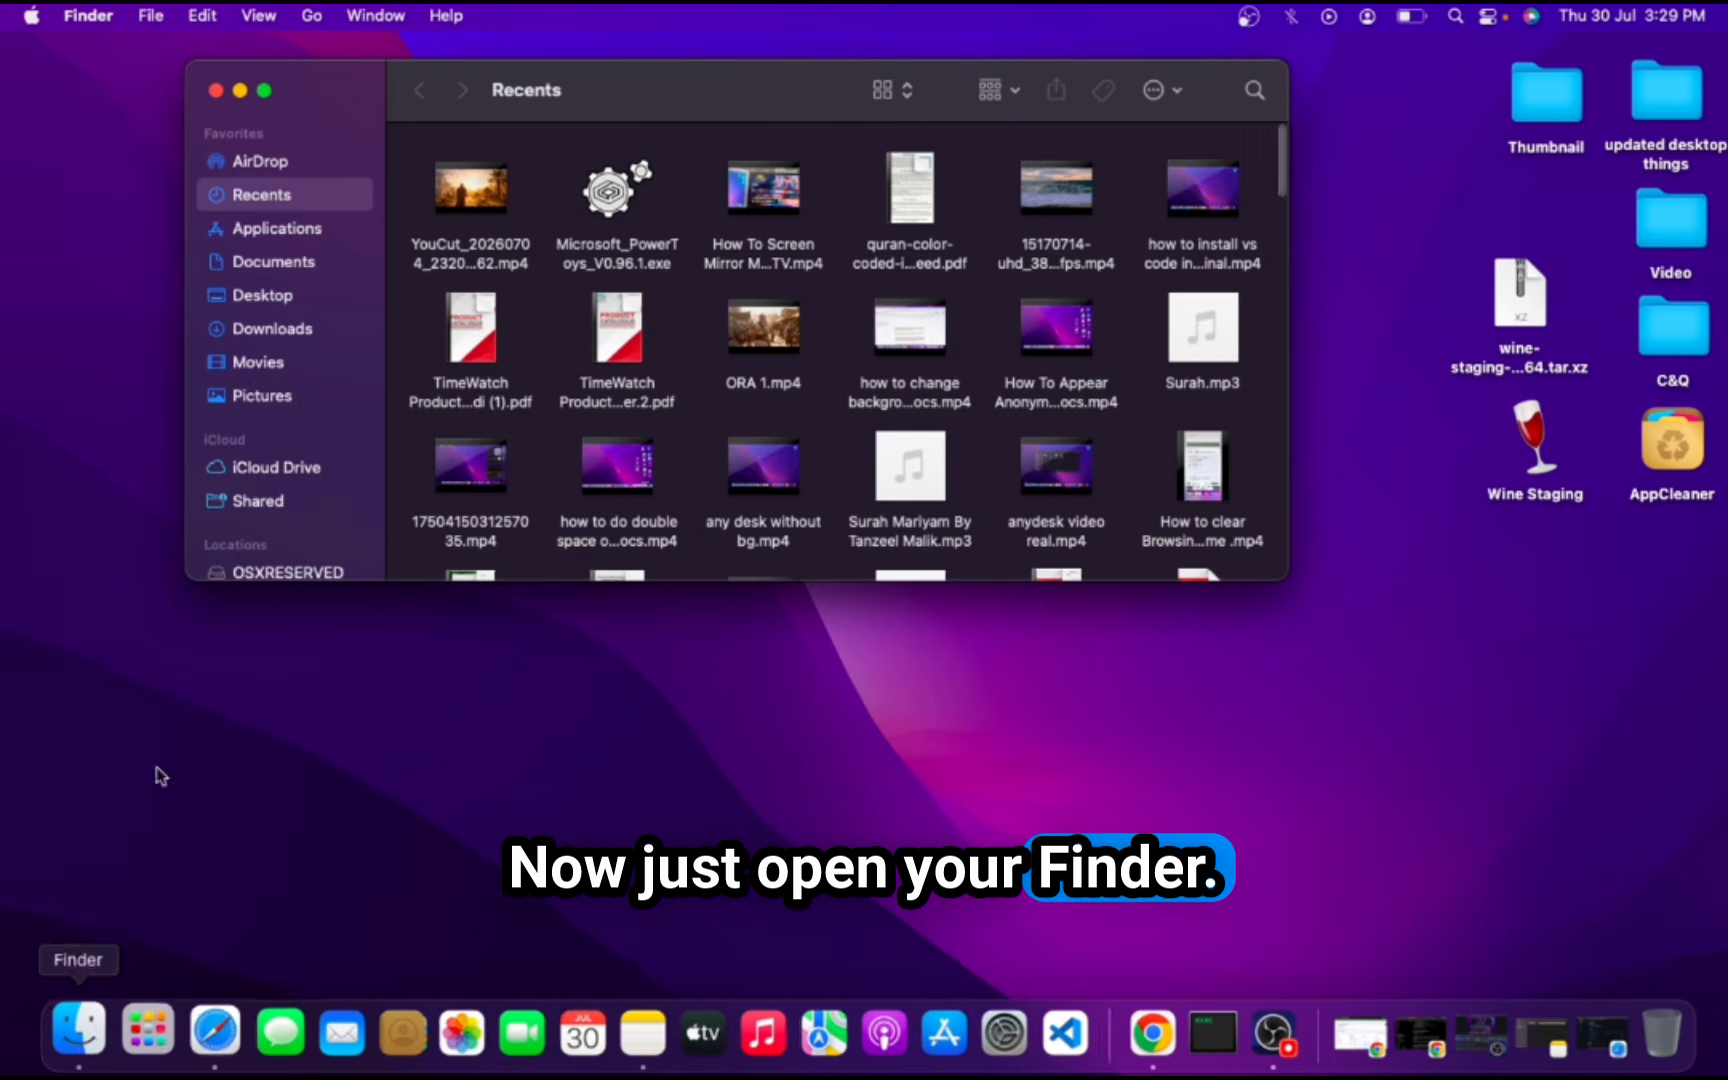
left_click(262, 295)
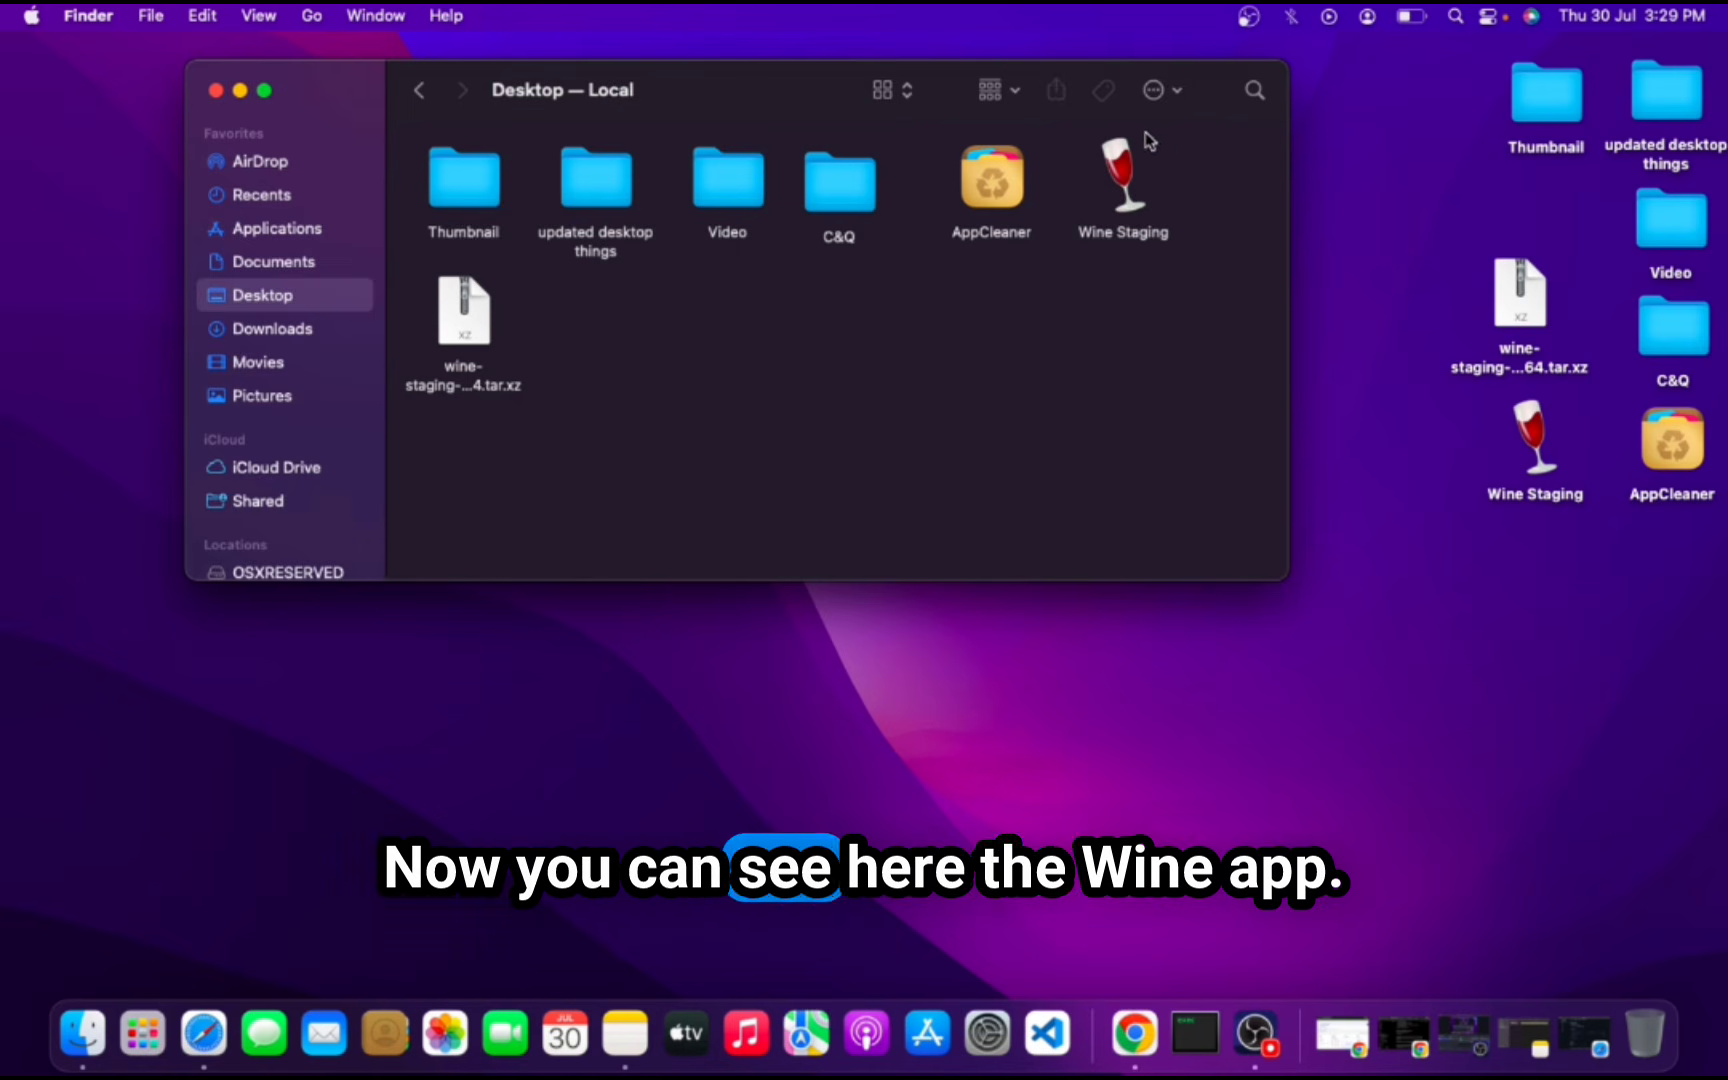
left_click_drag(1120, 175, 342, 225)
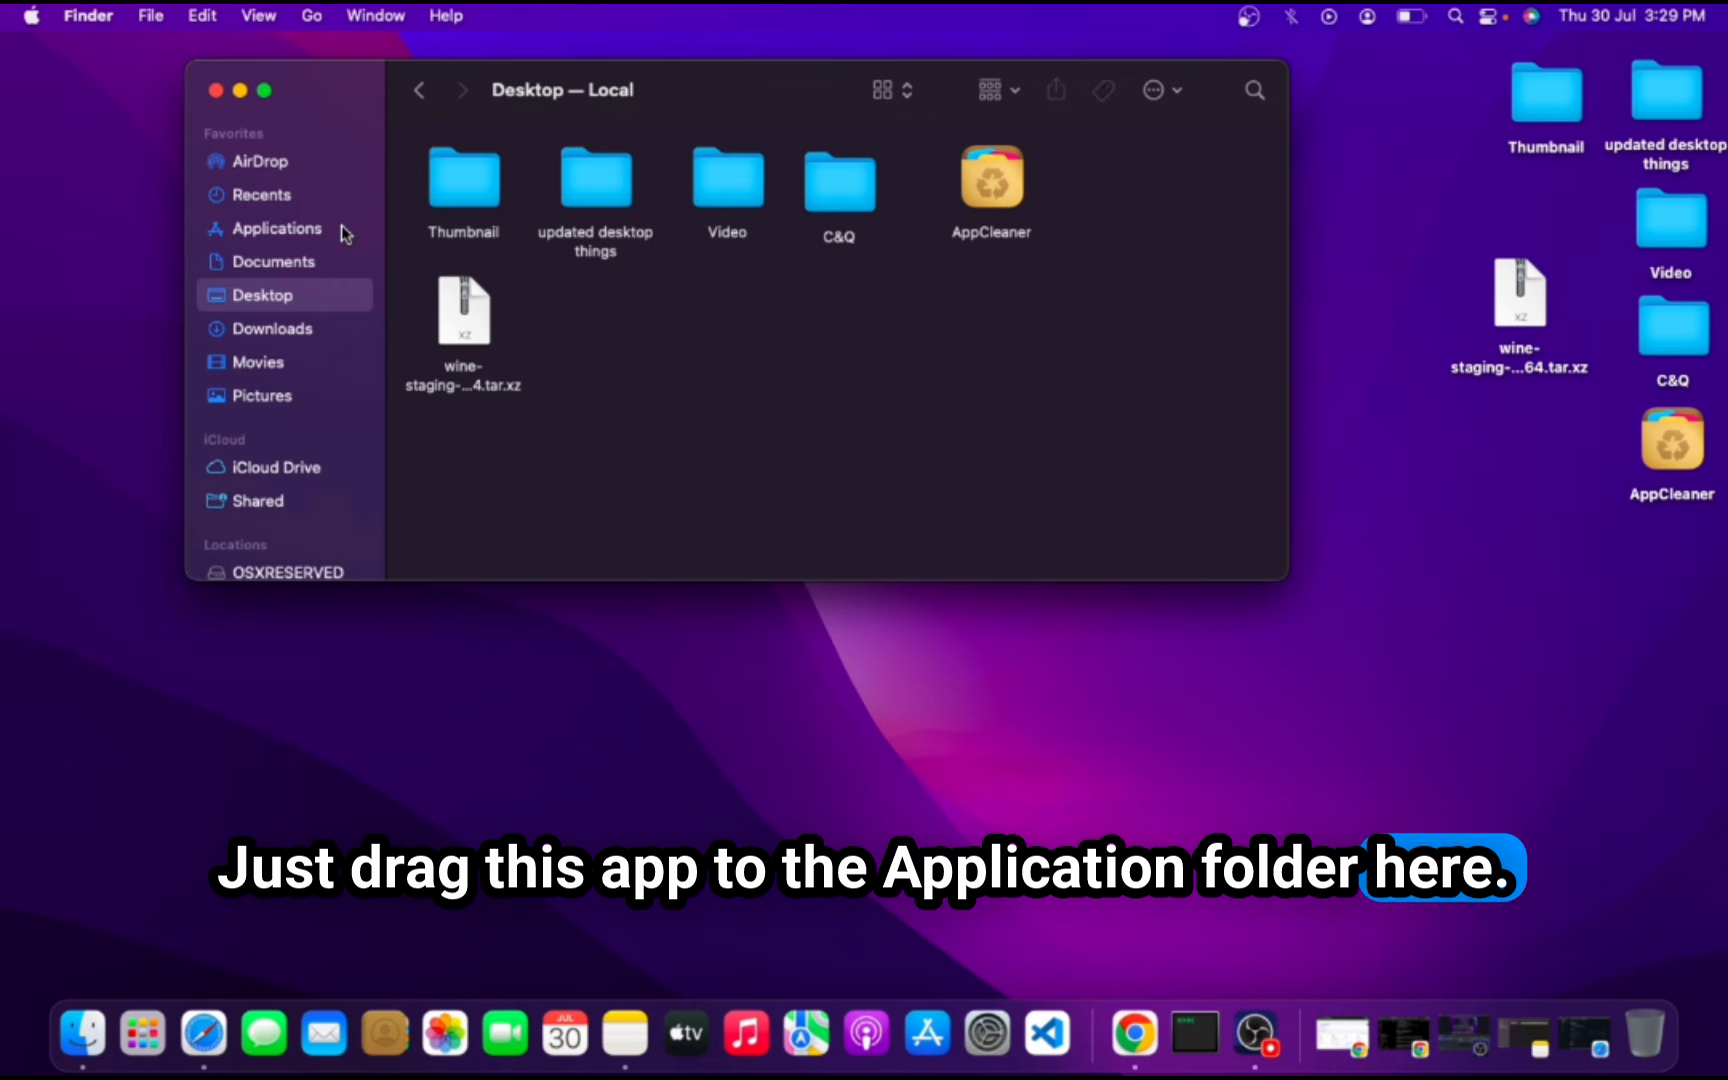
left_click(214, 92)
Try to launch the Wine Staging app from Launchpad
key("F4")
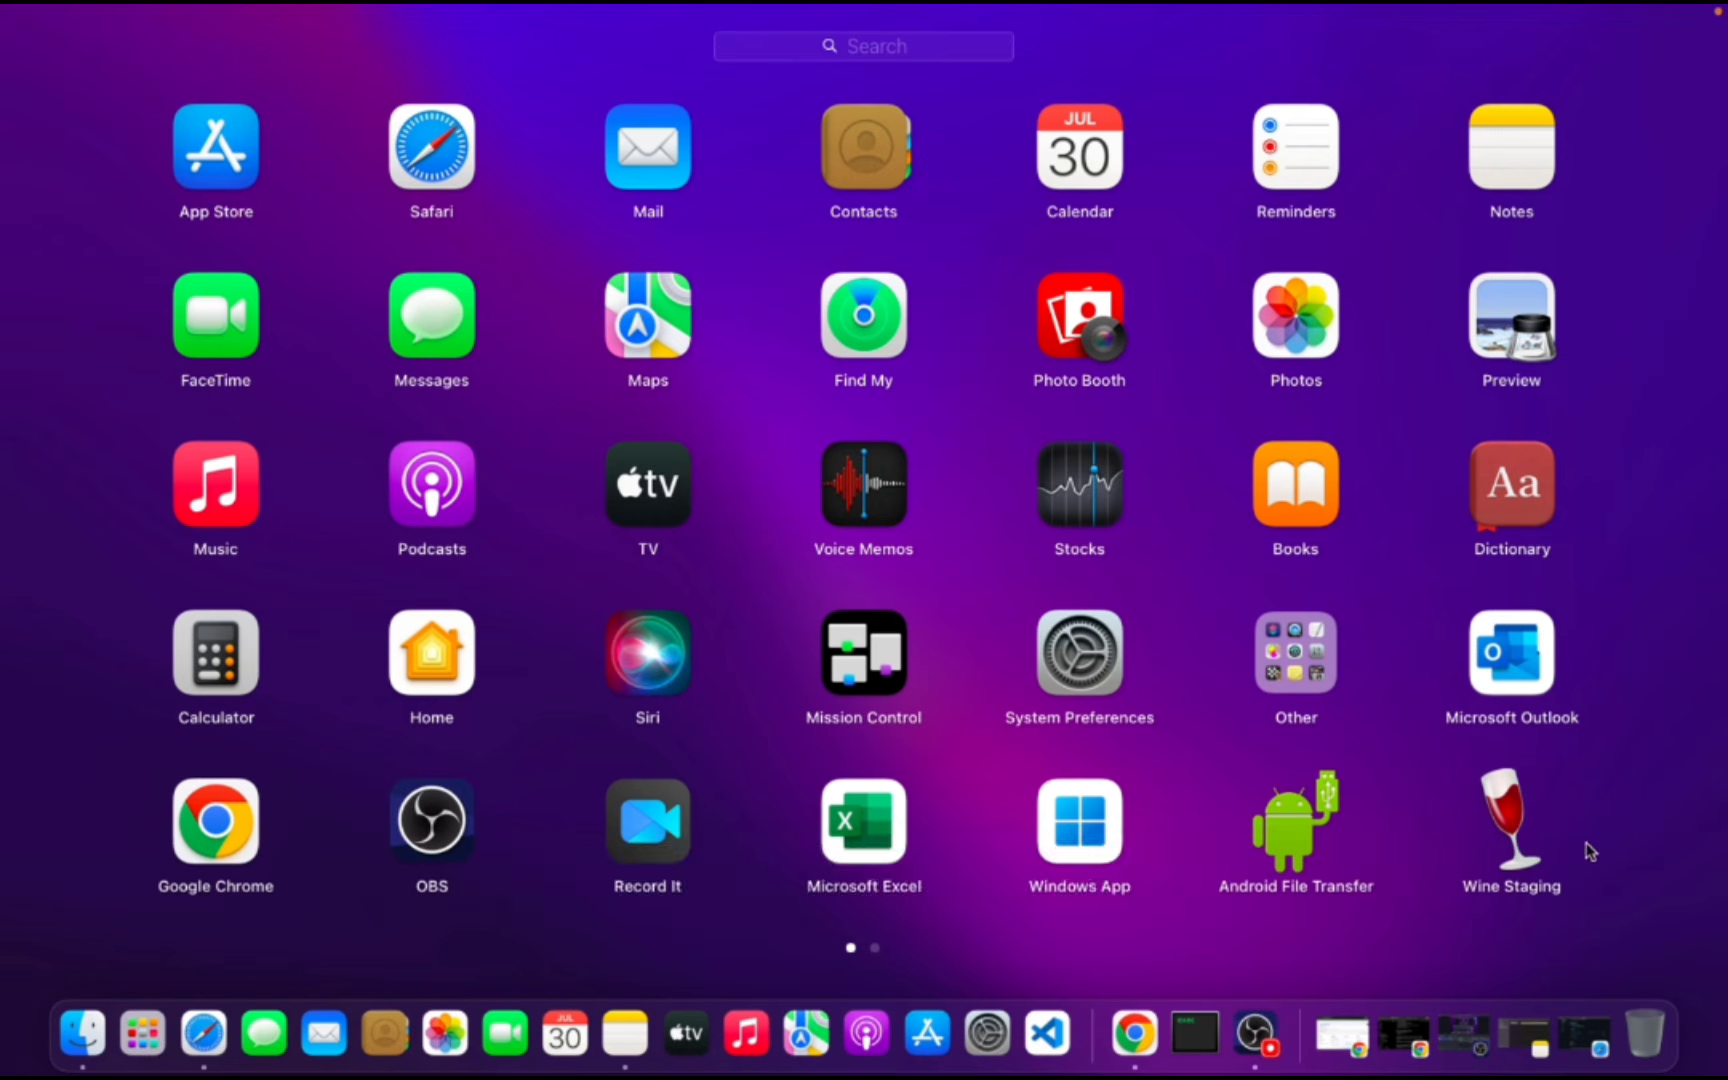
left_click(1518, 825)
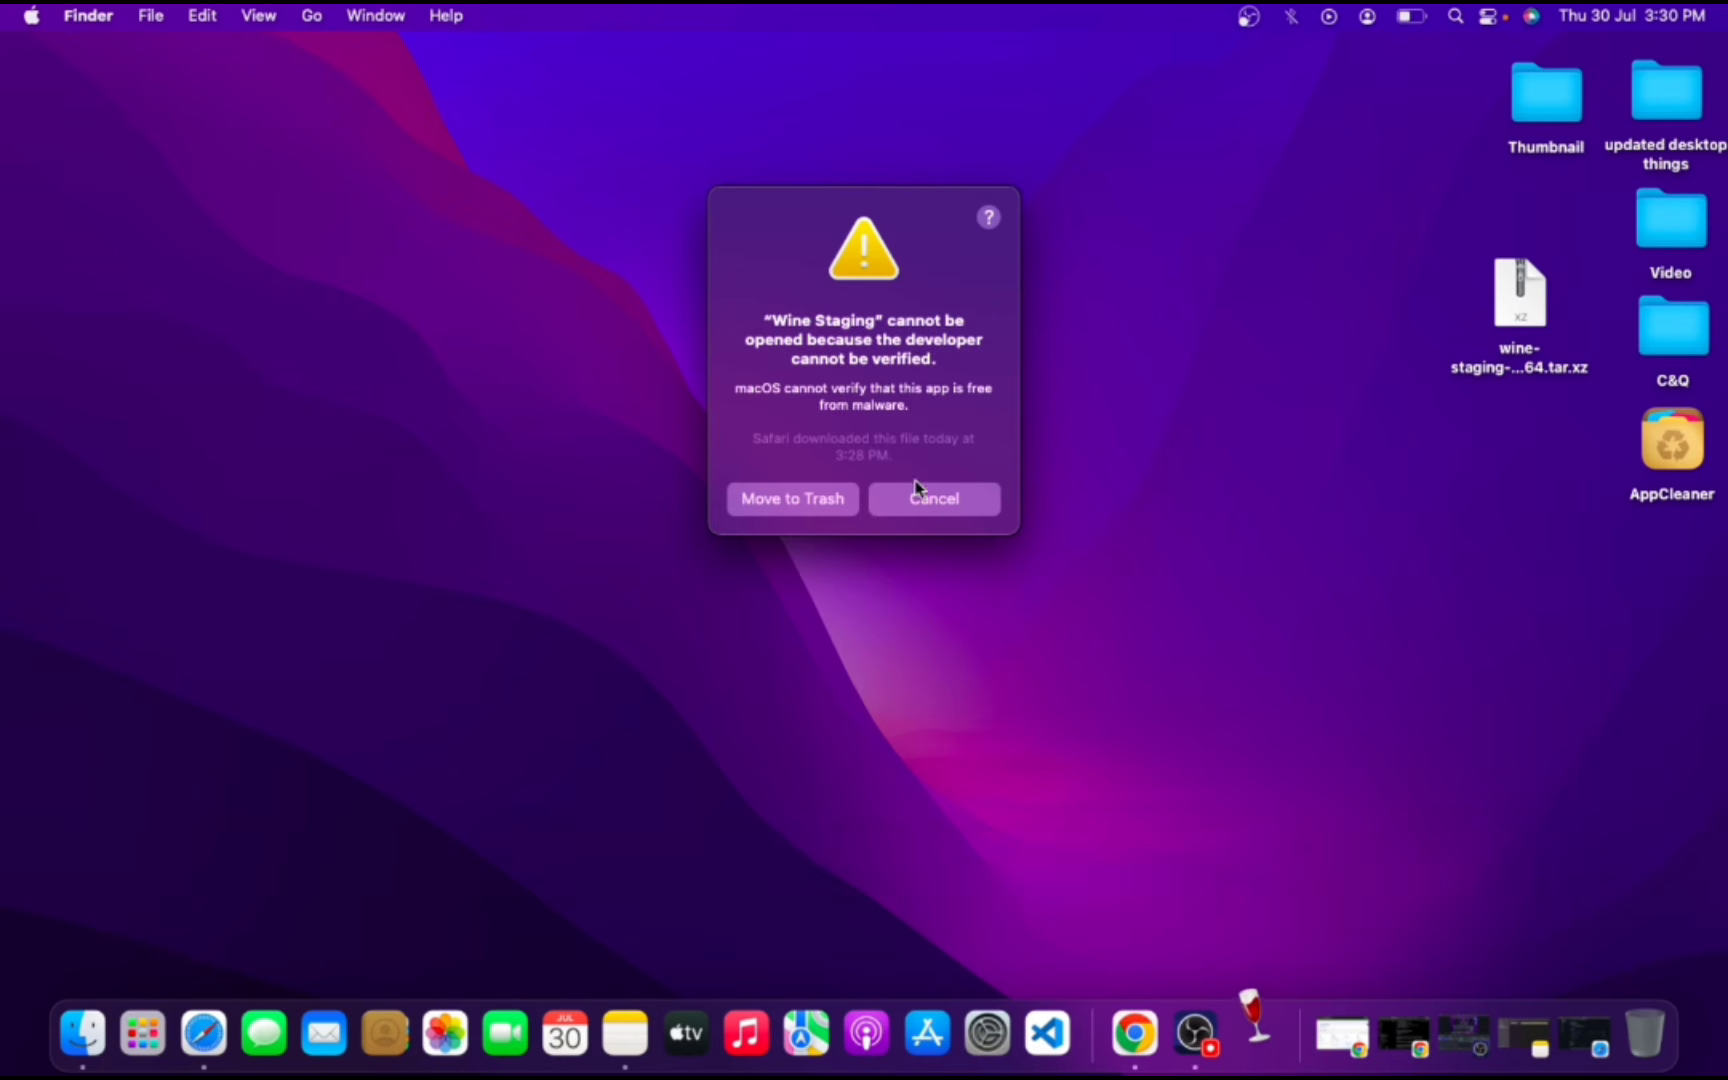
Open the Security & Privacy settings in System Preferences and dismiss the unverified developer warning for Wine Staging
left_click(33, 14)
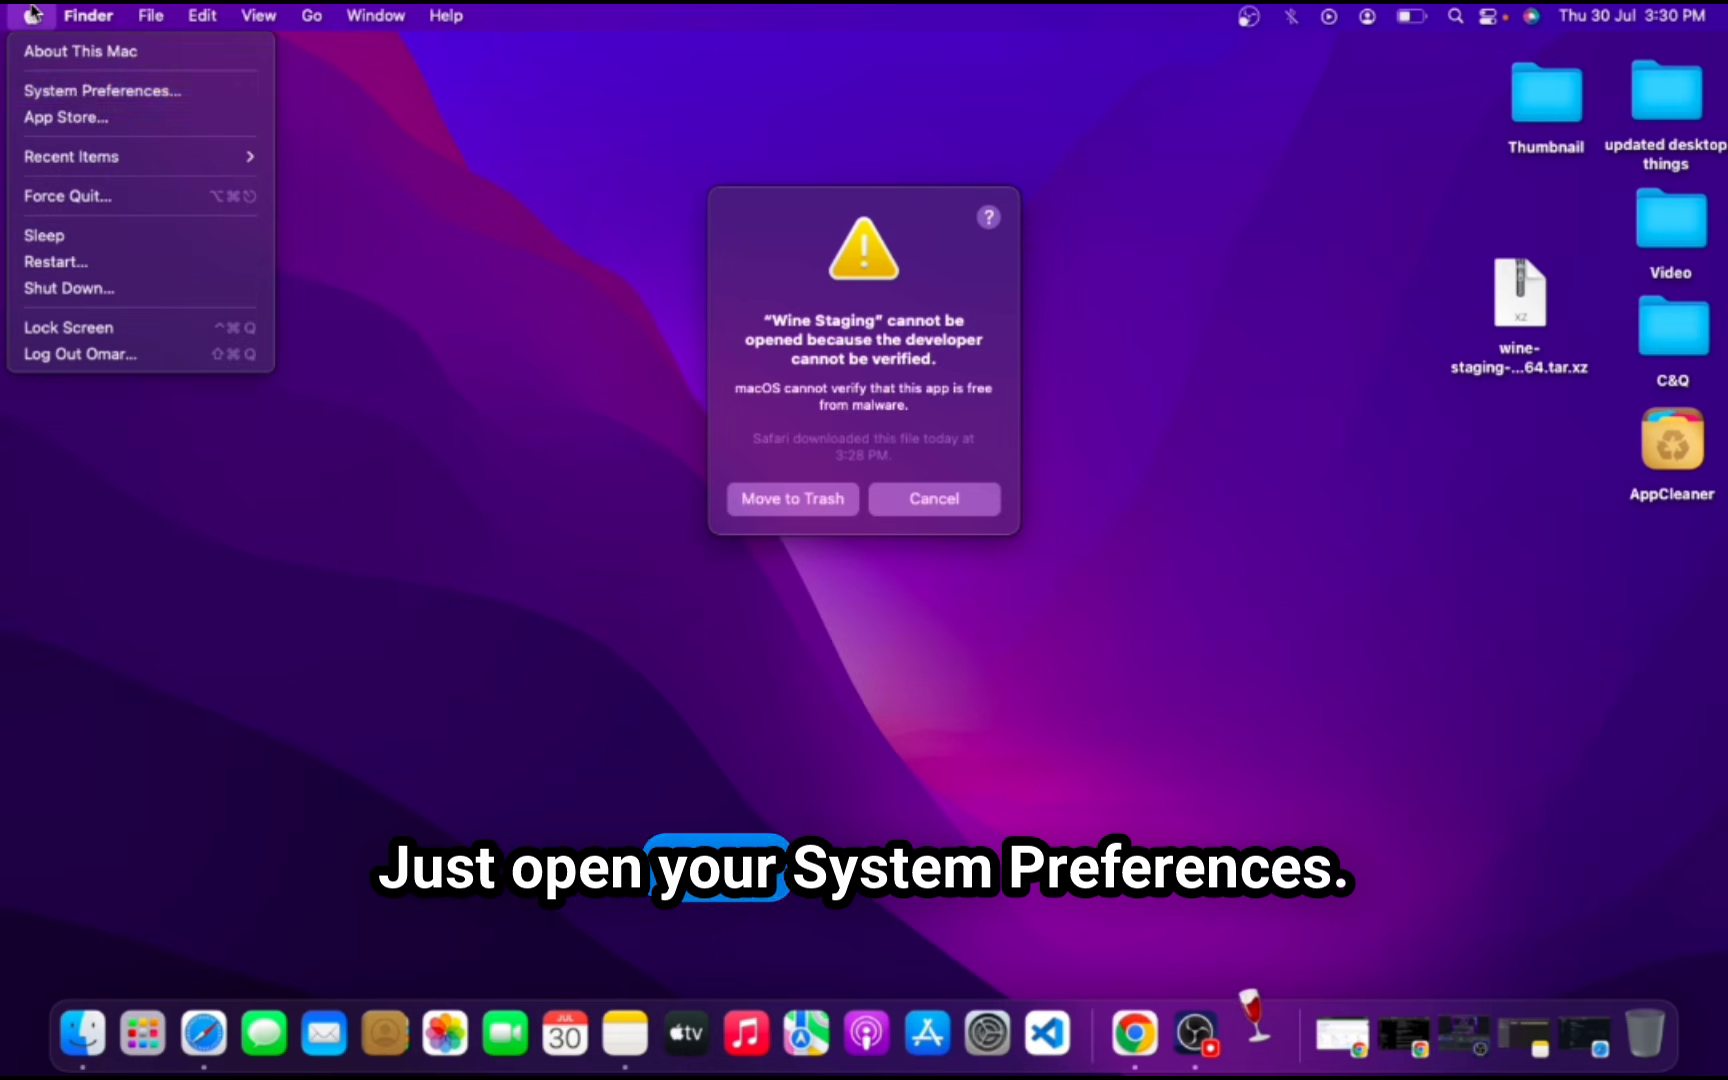
left_click(71, 92)
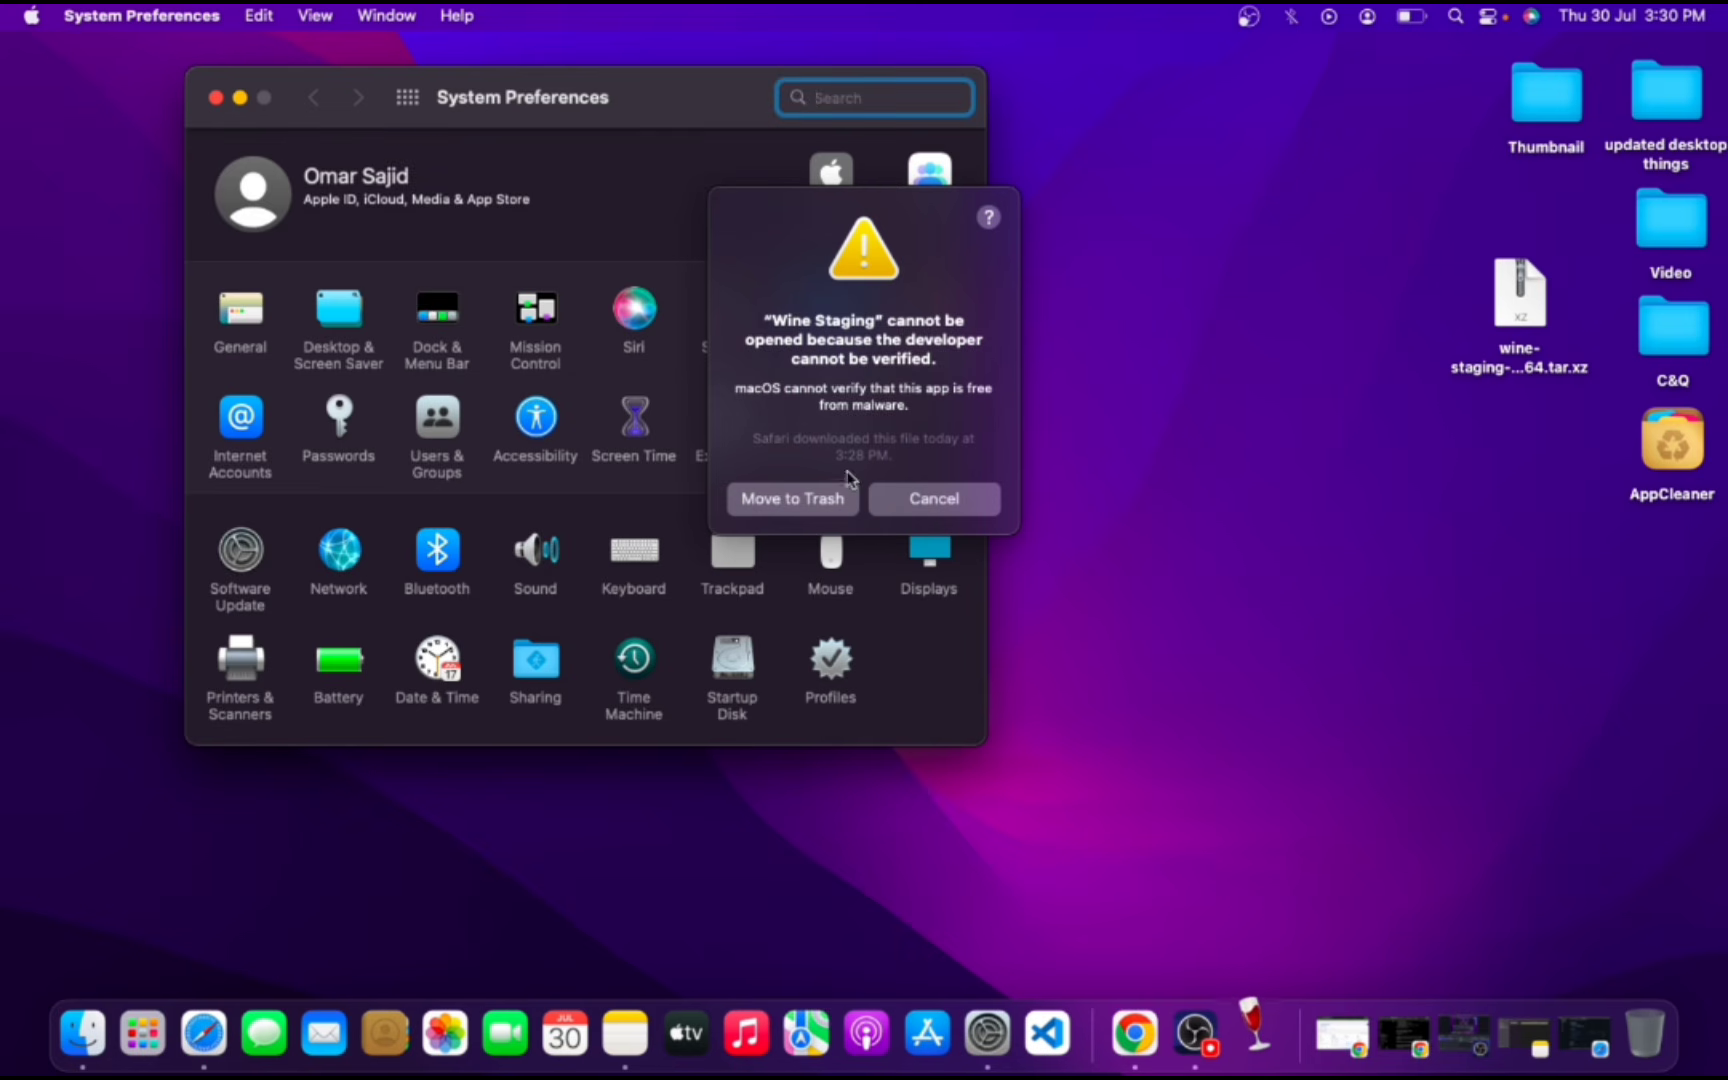
left_click_drag(648, 124, 1121, 266)
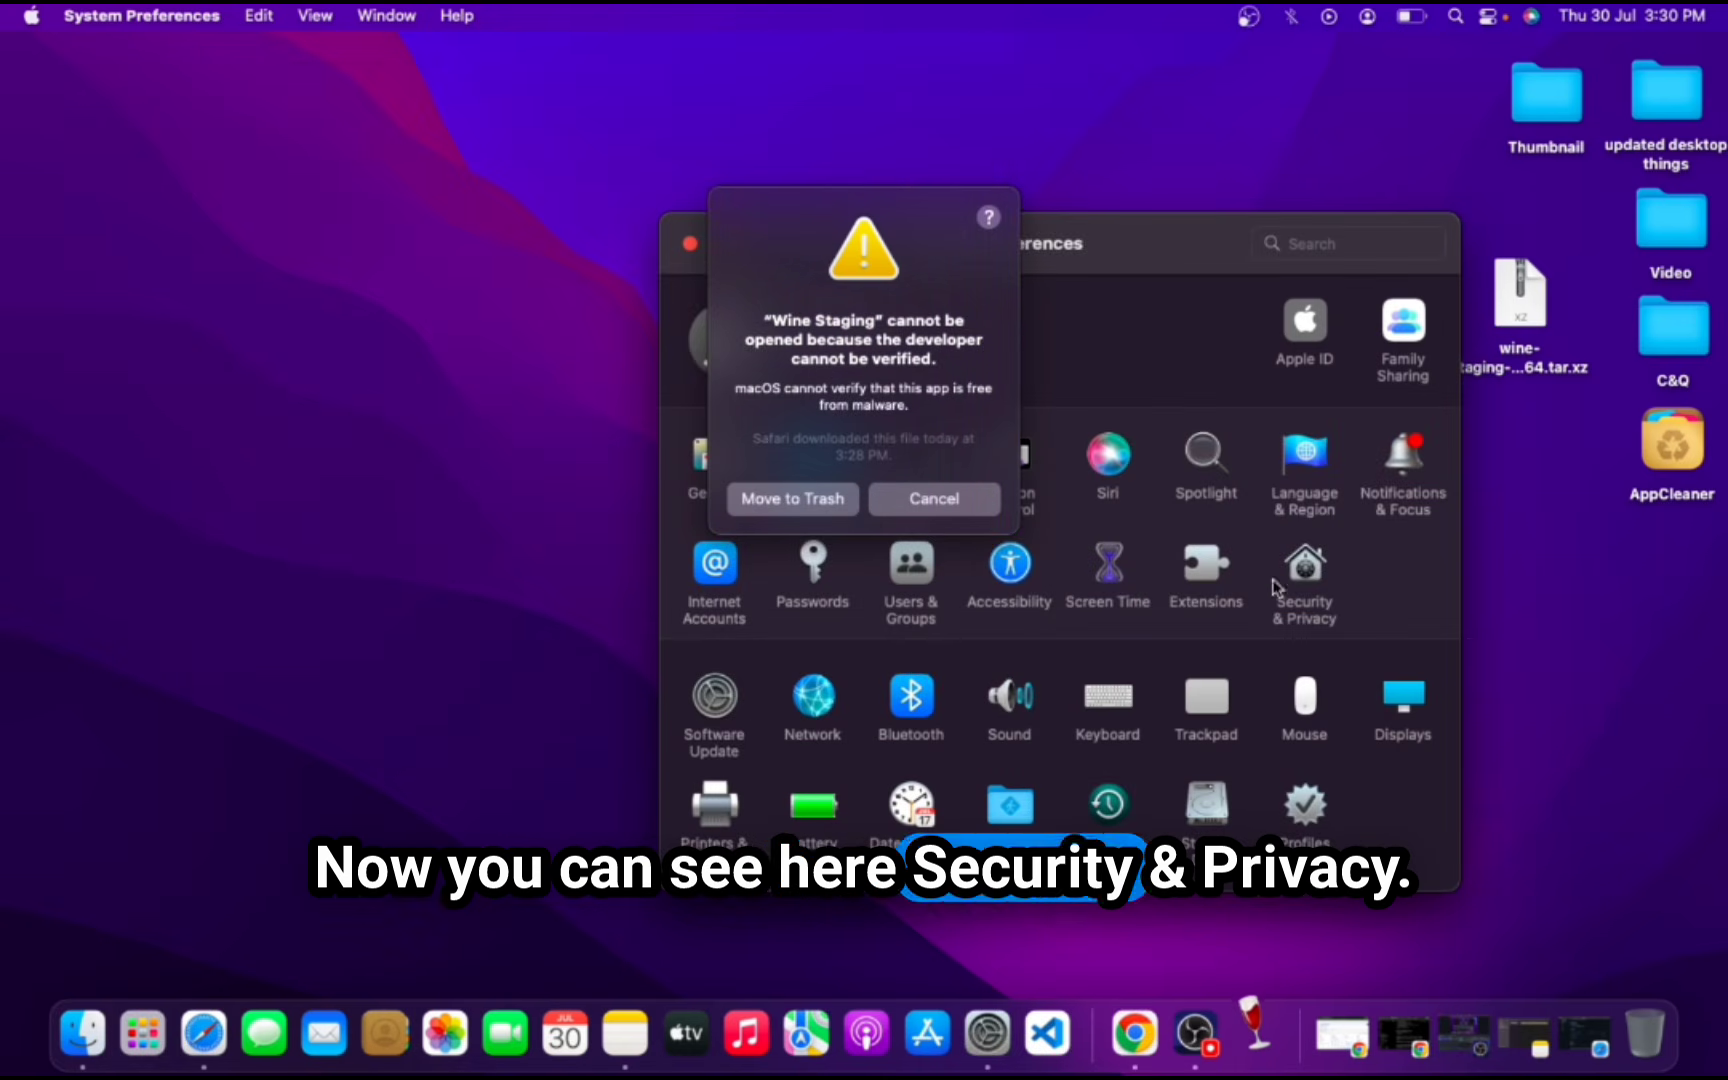
left_click(1305, 567)
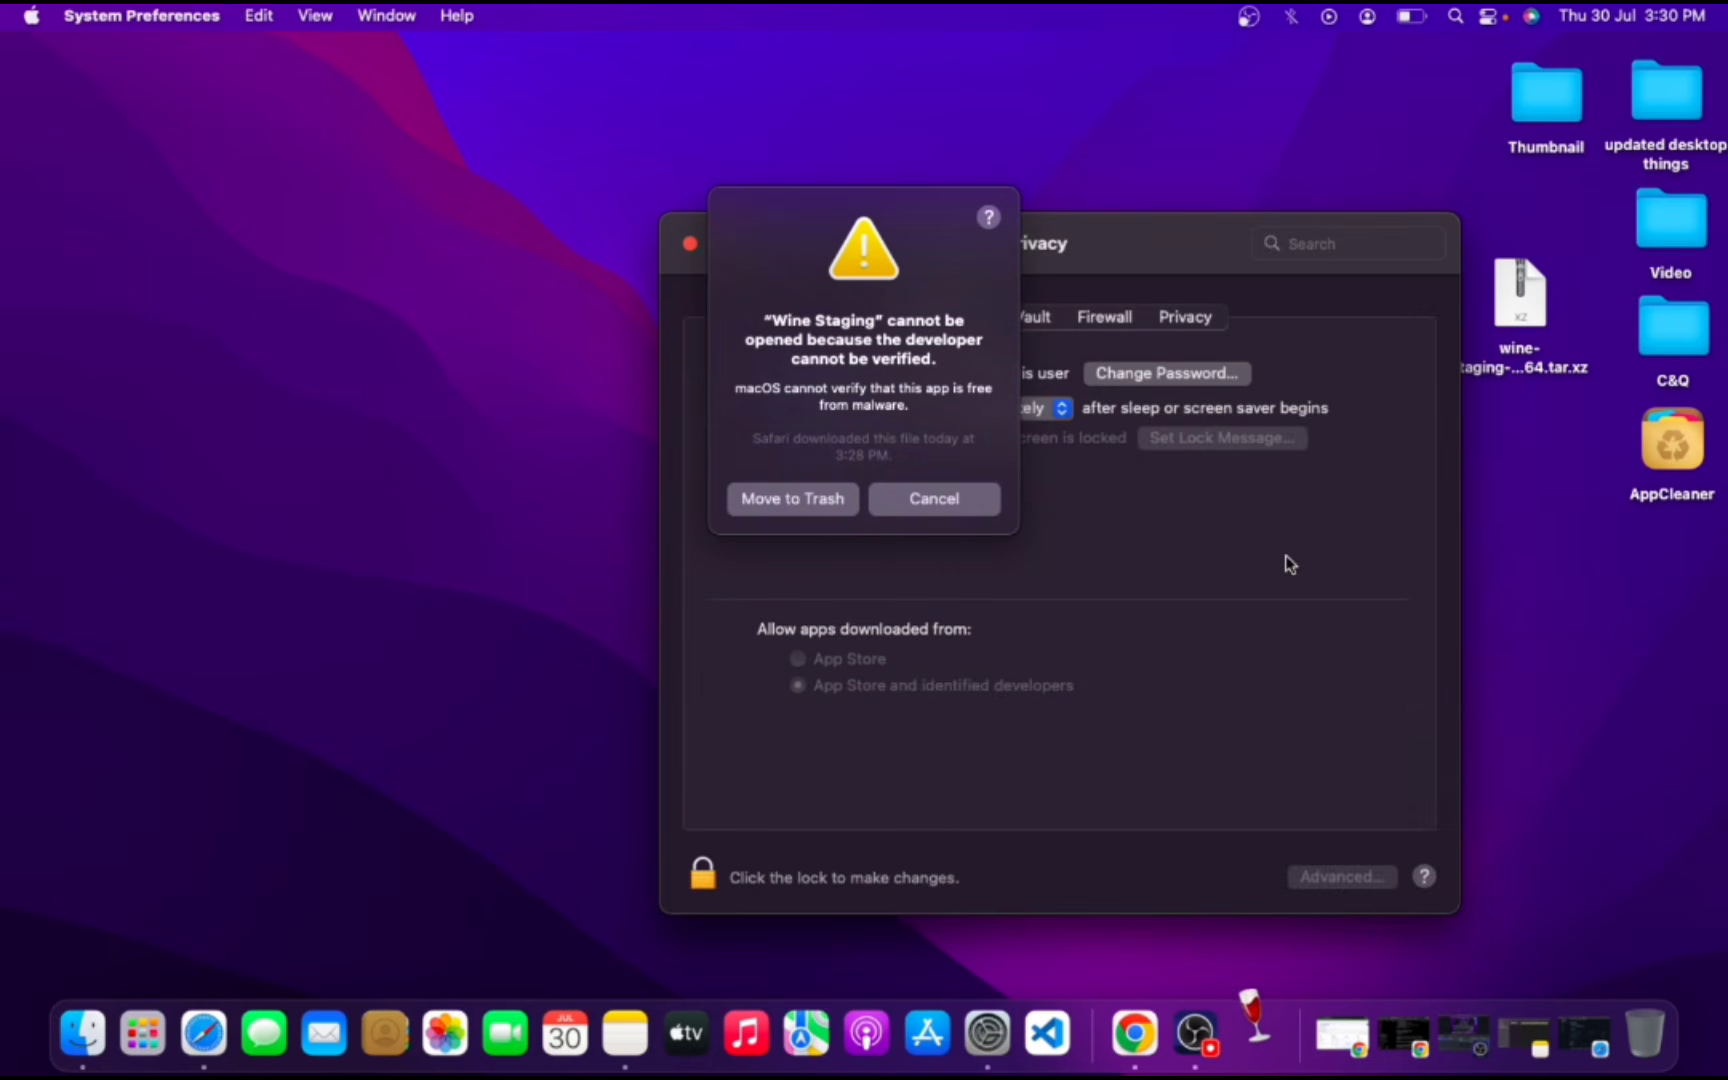
left_click(922, 512)
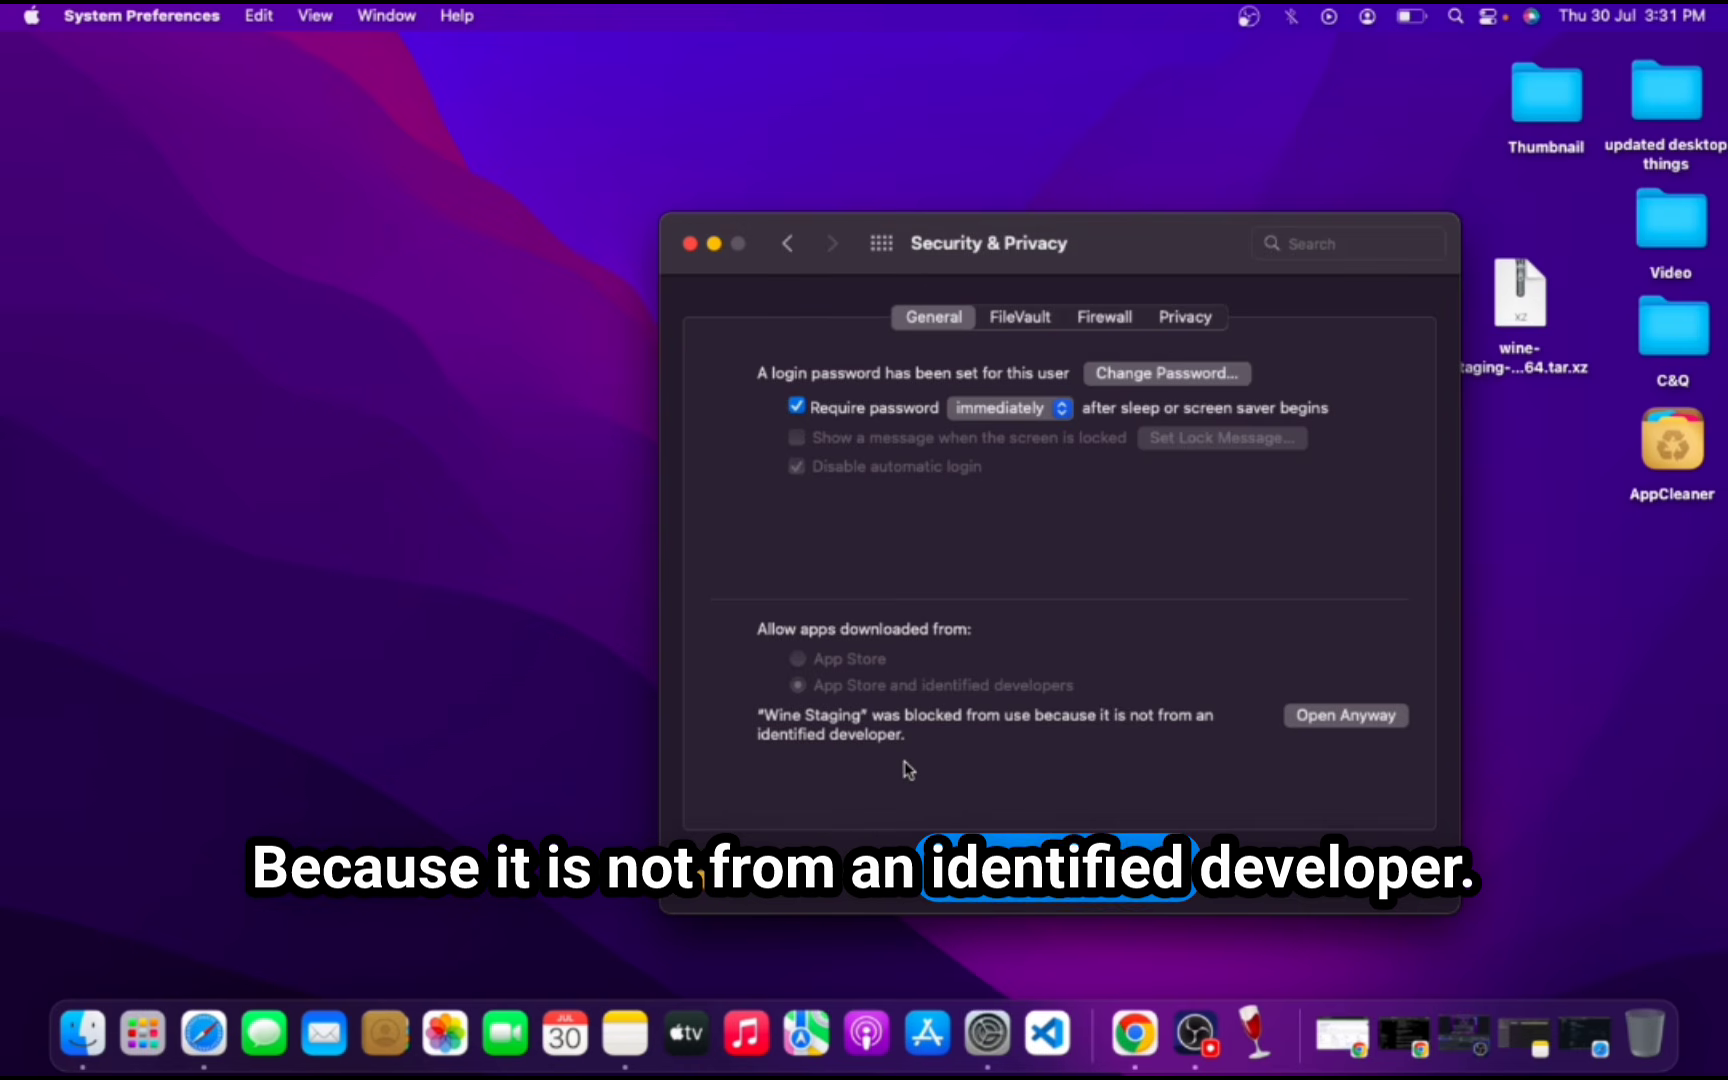
Unlock the Security & Privacy settings for changes by entering the Mac account password
left_click(700, 872)
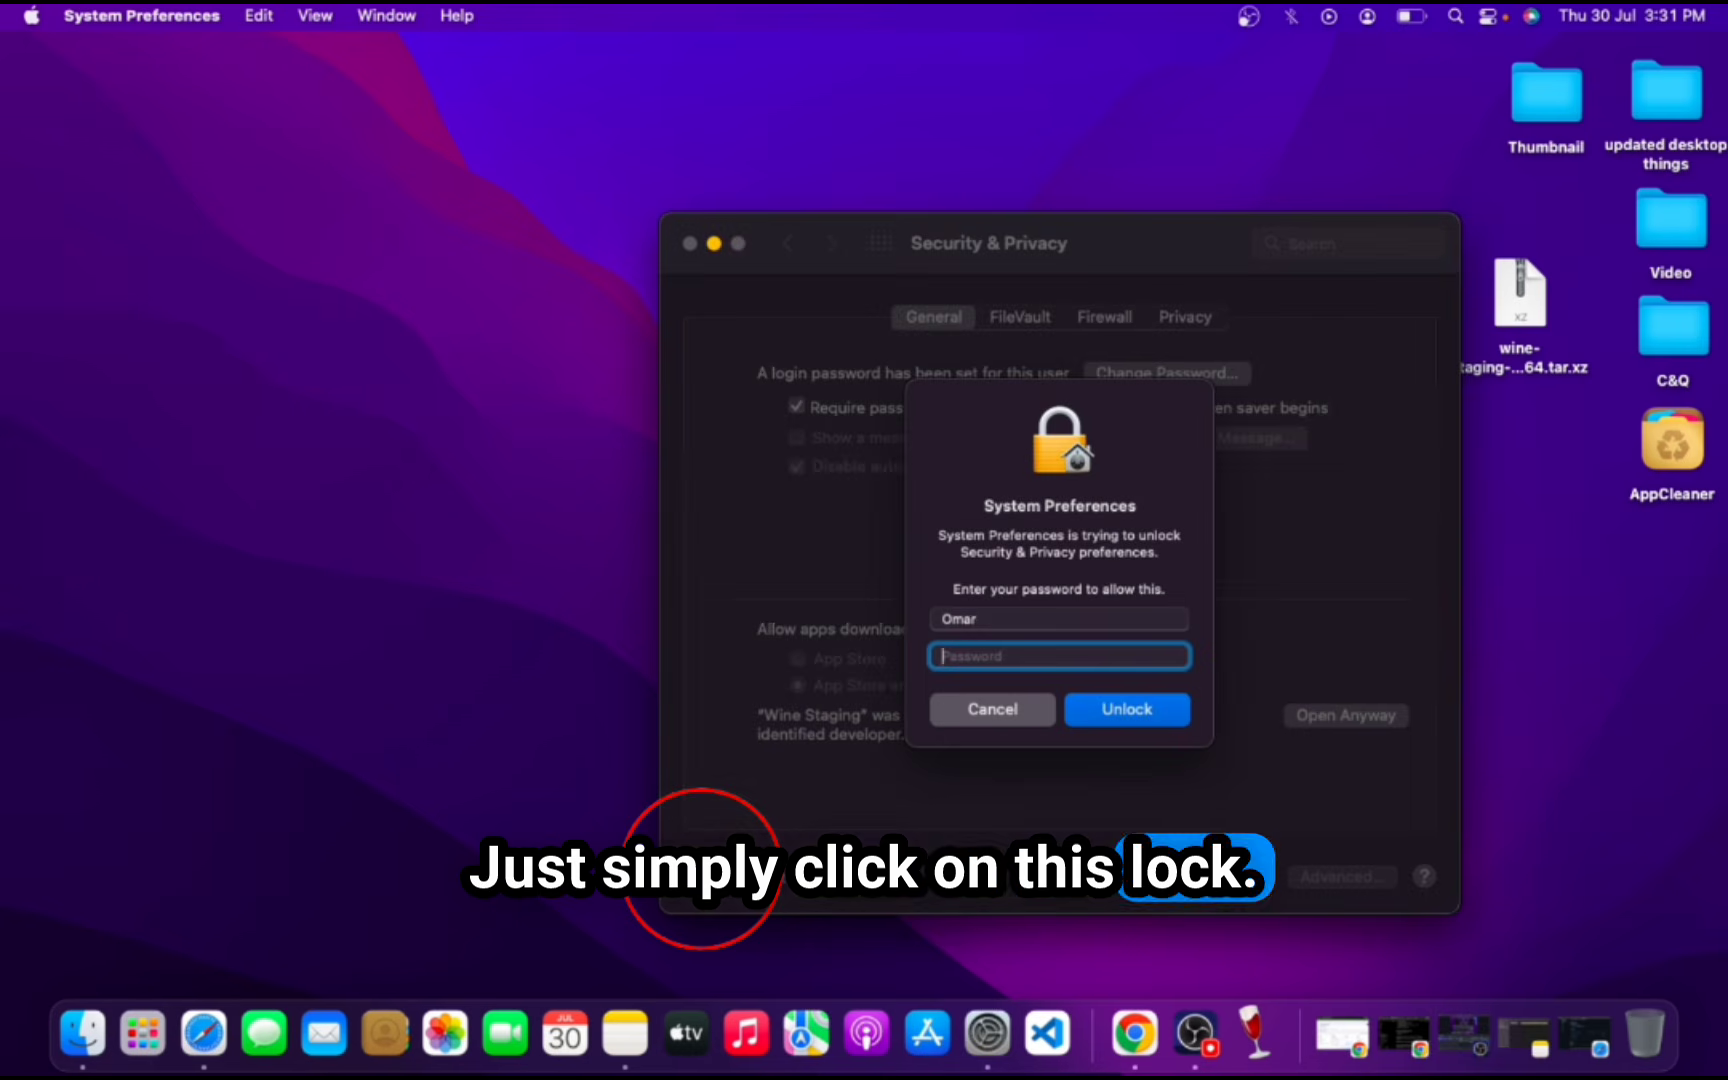
type("•••••")
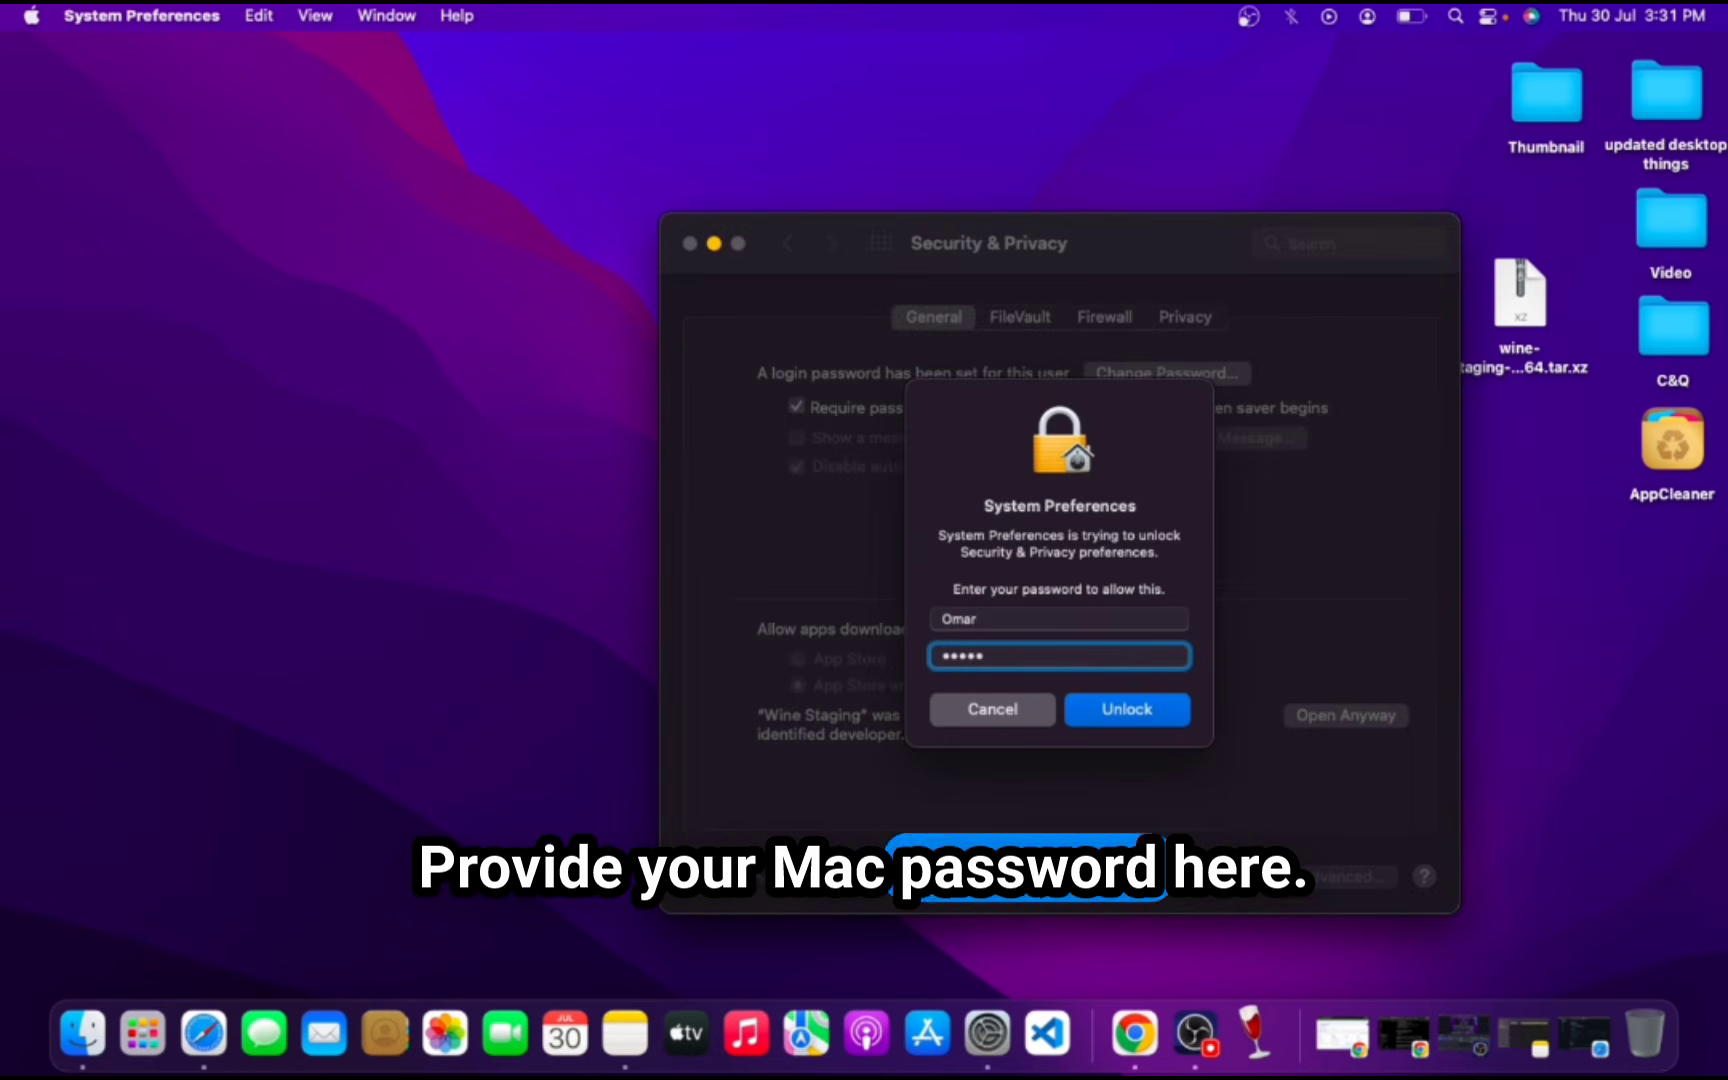
key("super+a")
type("••••")
key("Return")
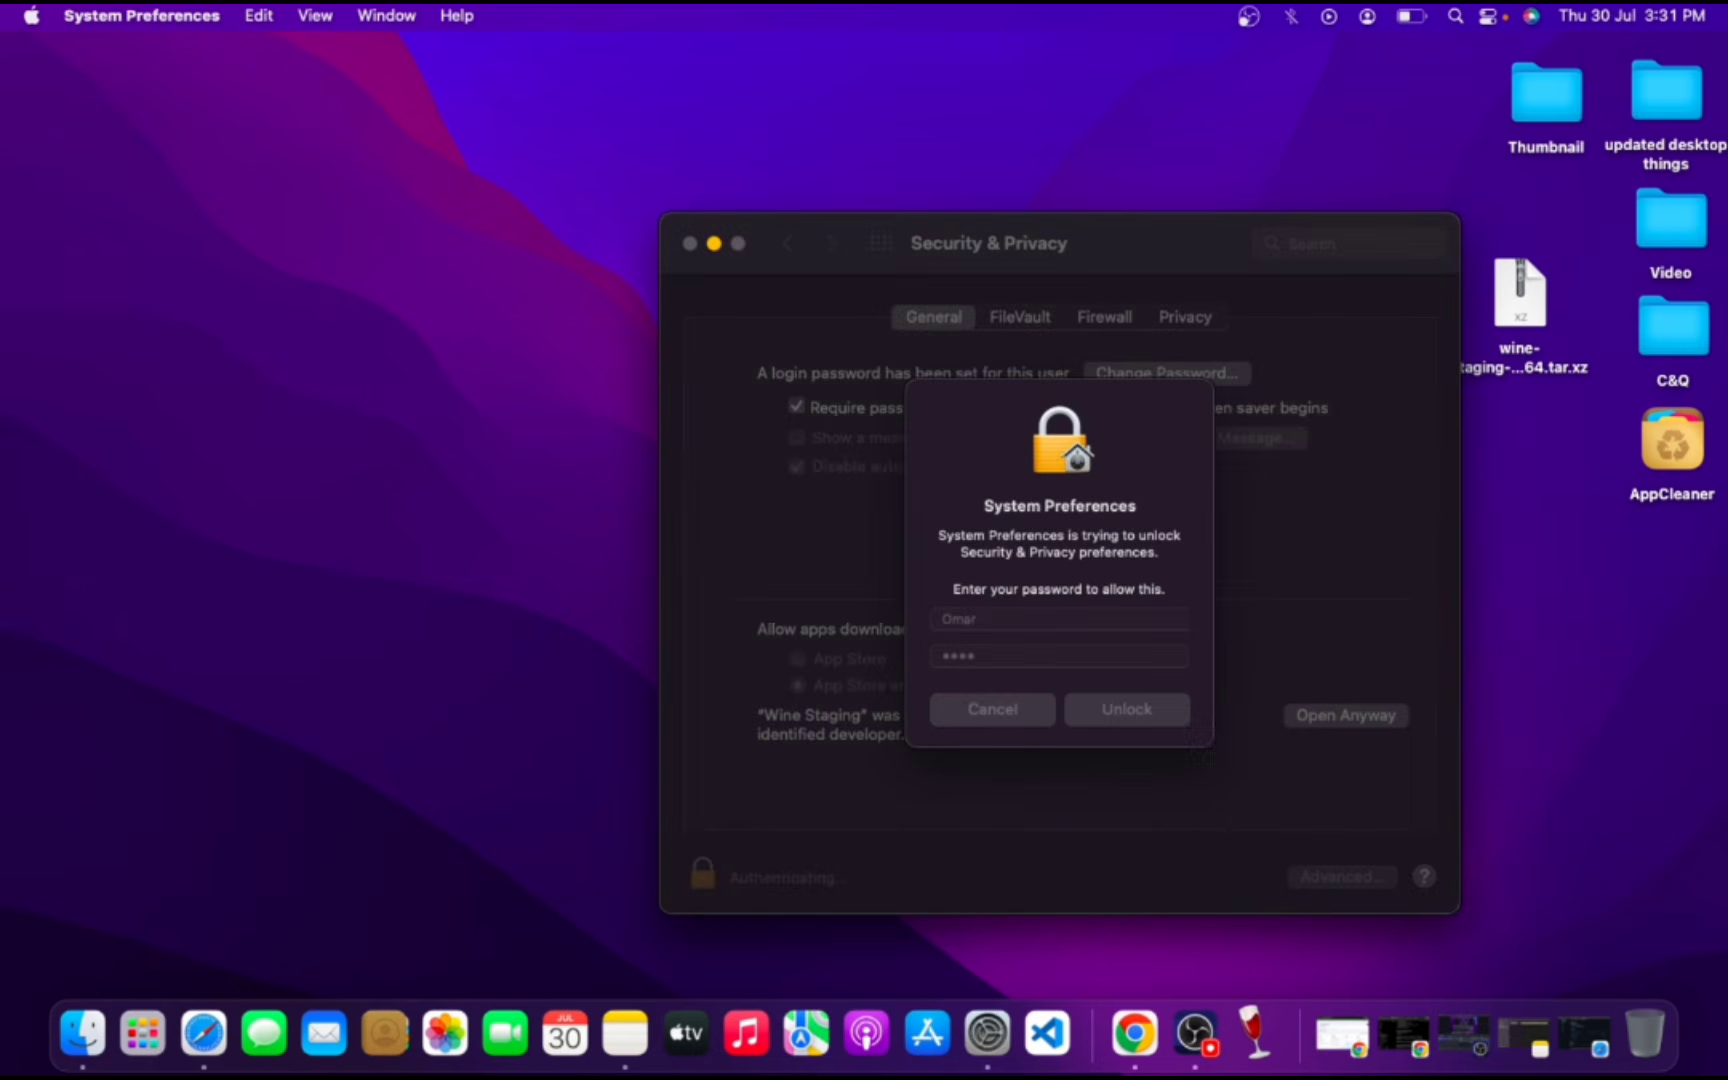
Allow the blocked Wine Staging app to open anyway, confirm opening it, and close System Preferences
left_click(1367, 716)
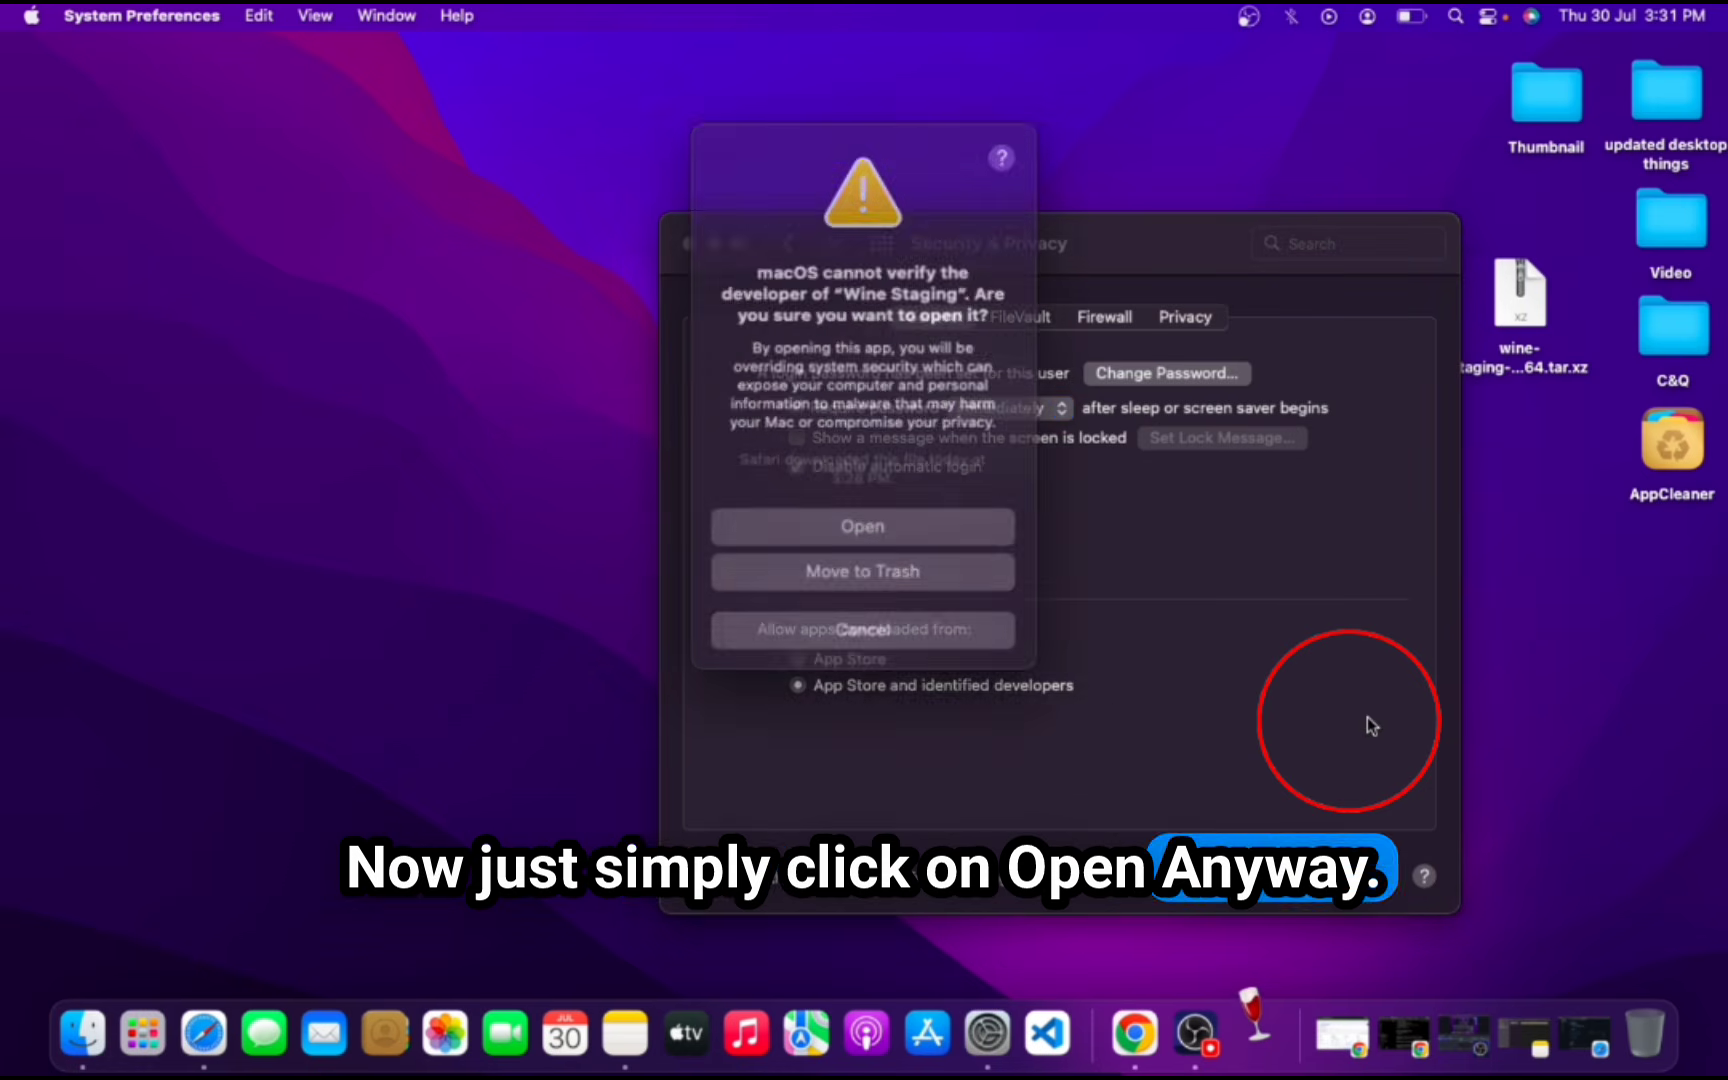
left_click(936, 500)
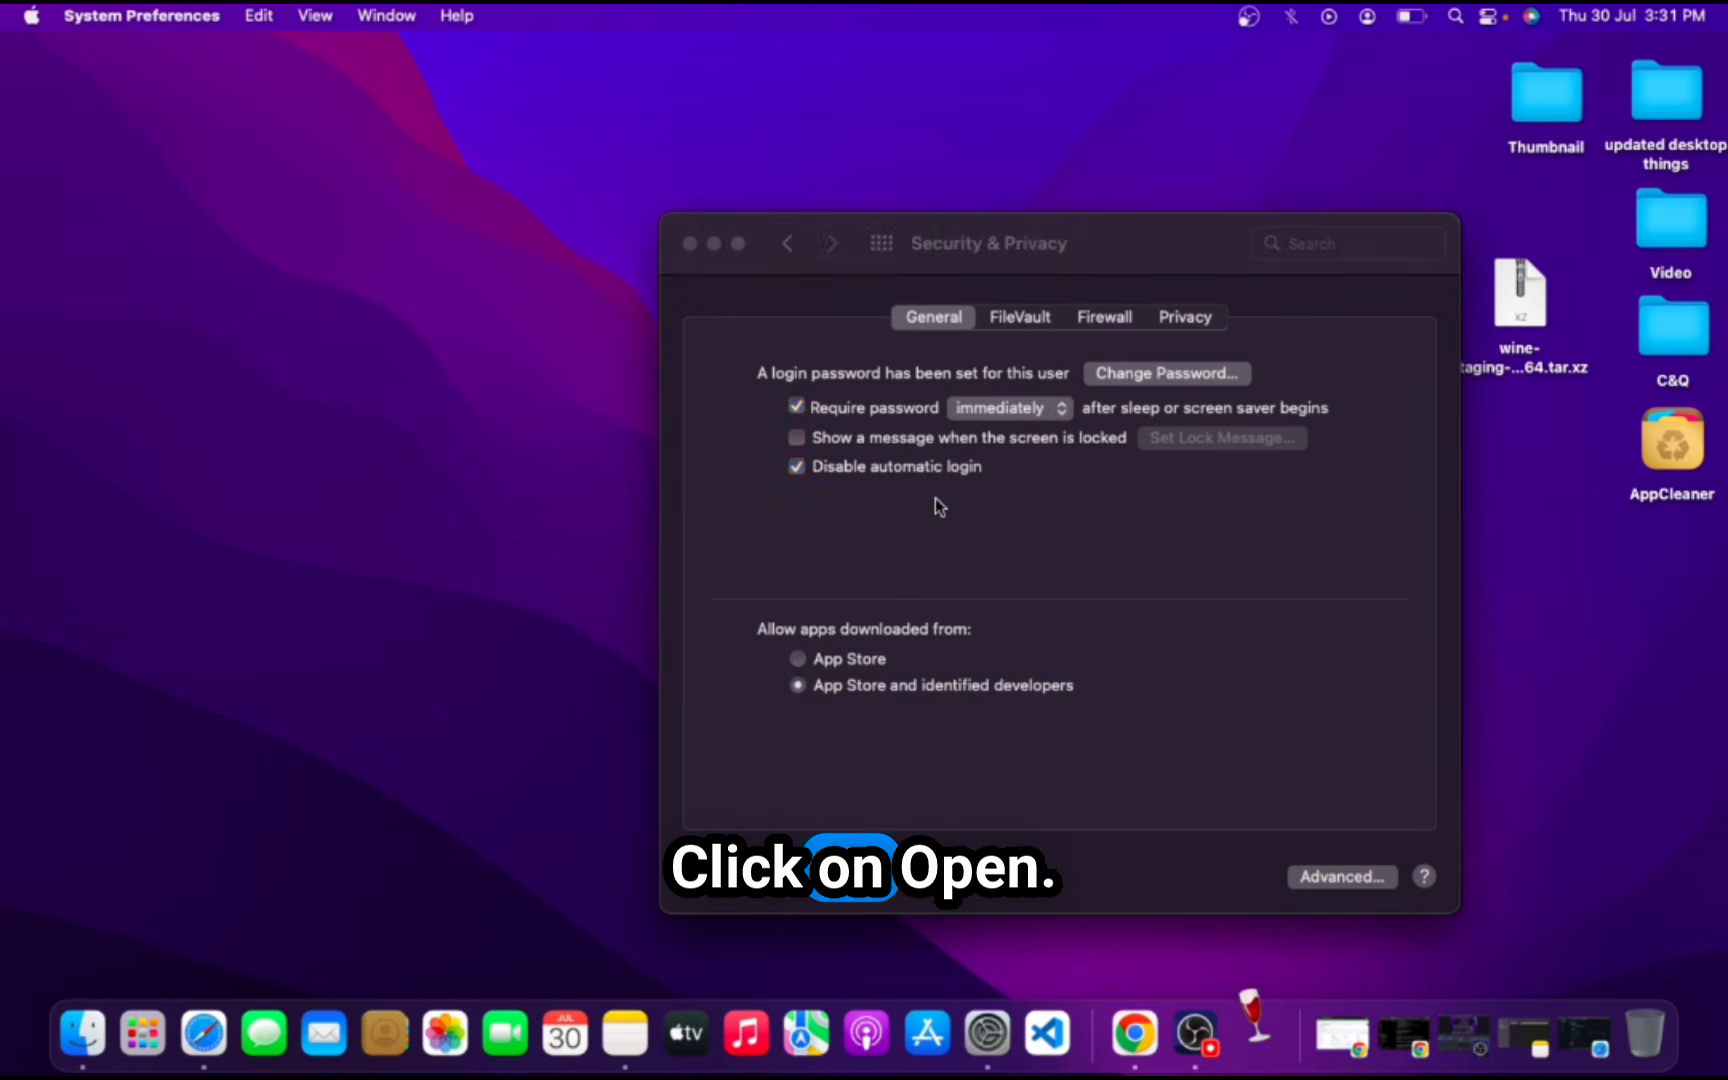
left_click(690, 244)
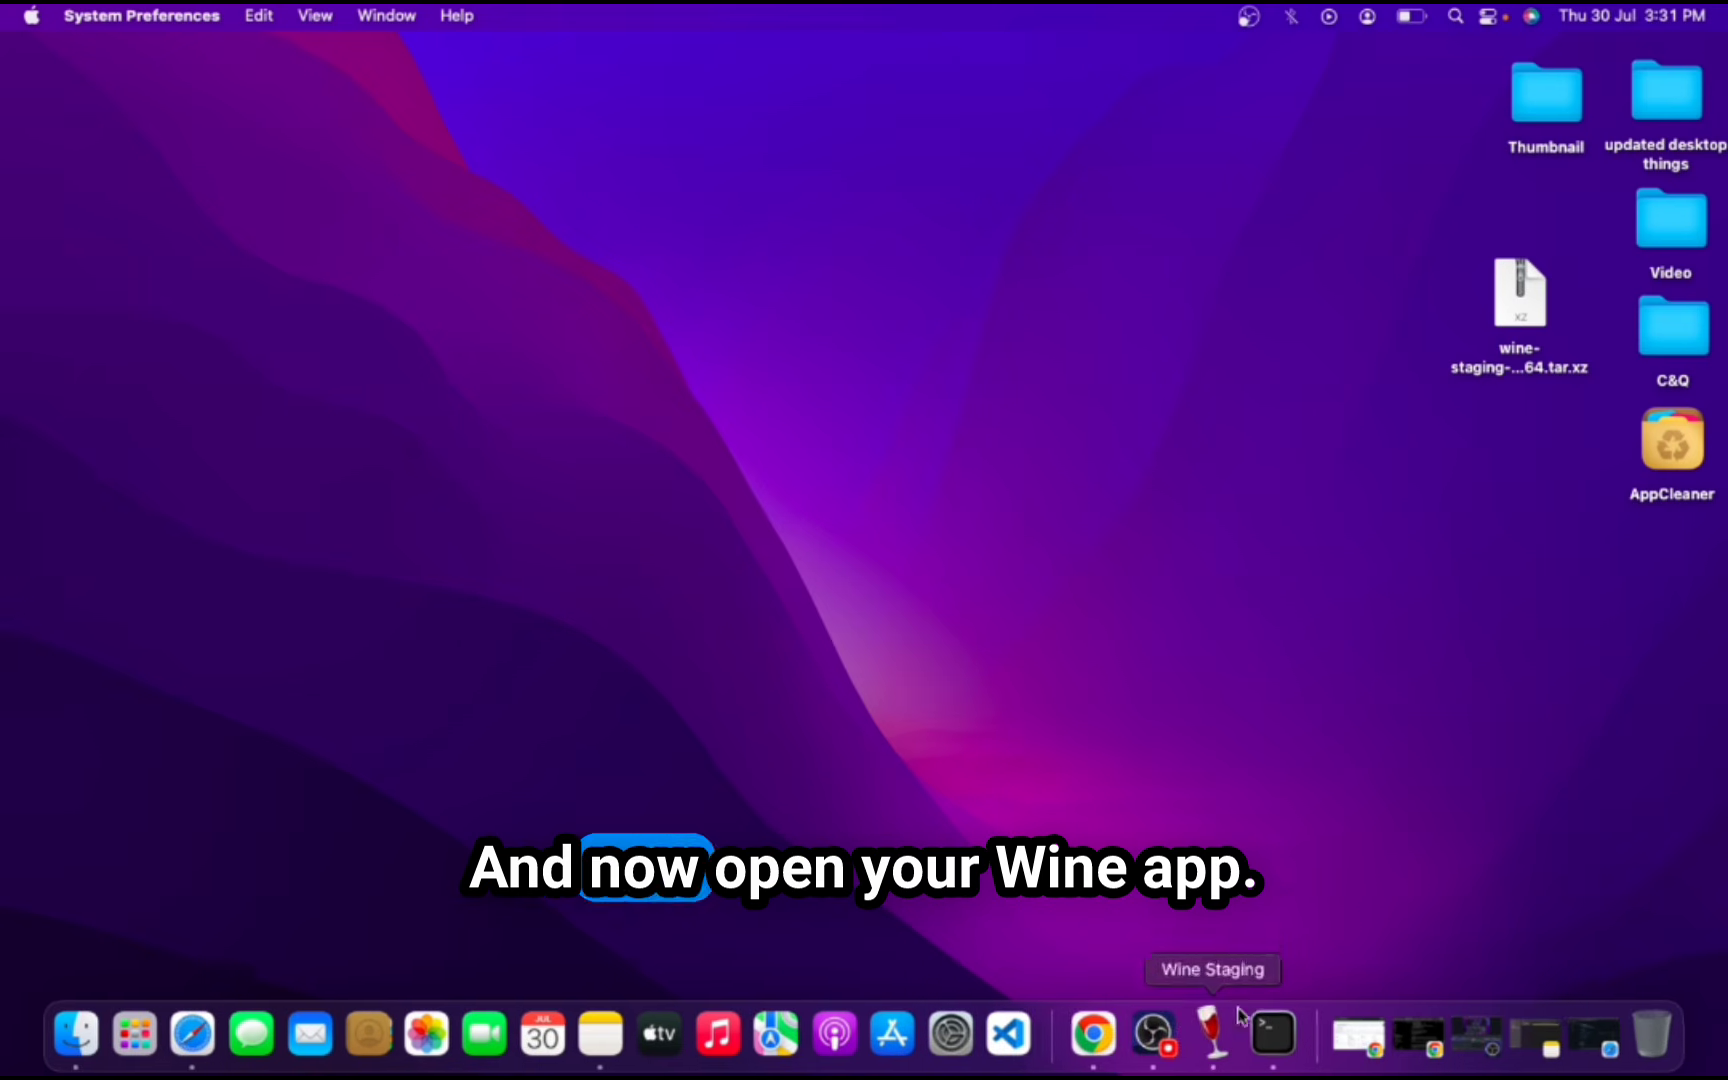
Bring up the Wine Staging terminal window and minimize it
left_click(1213, 1035)
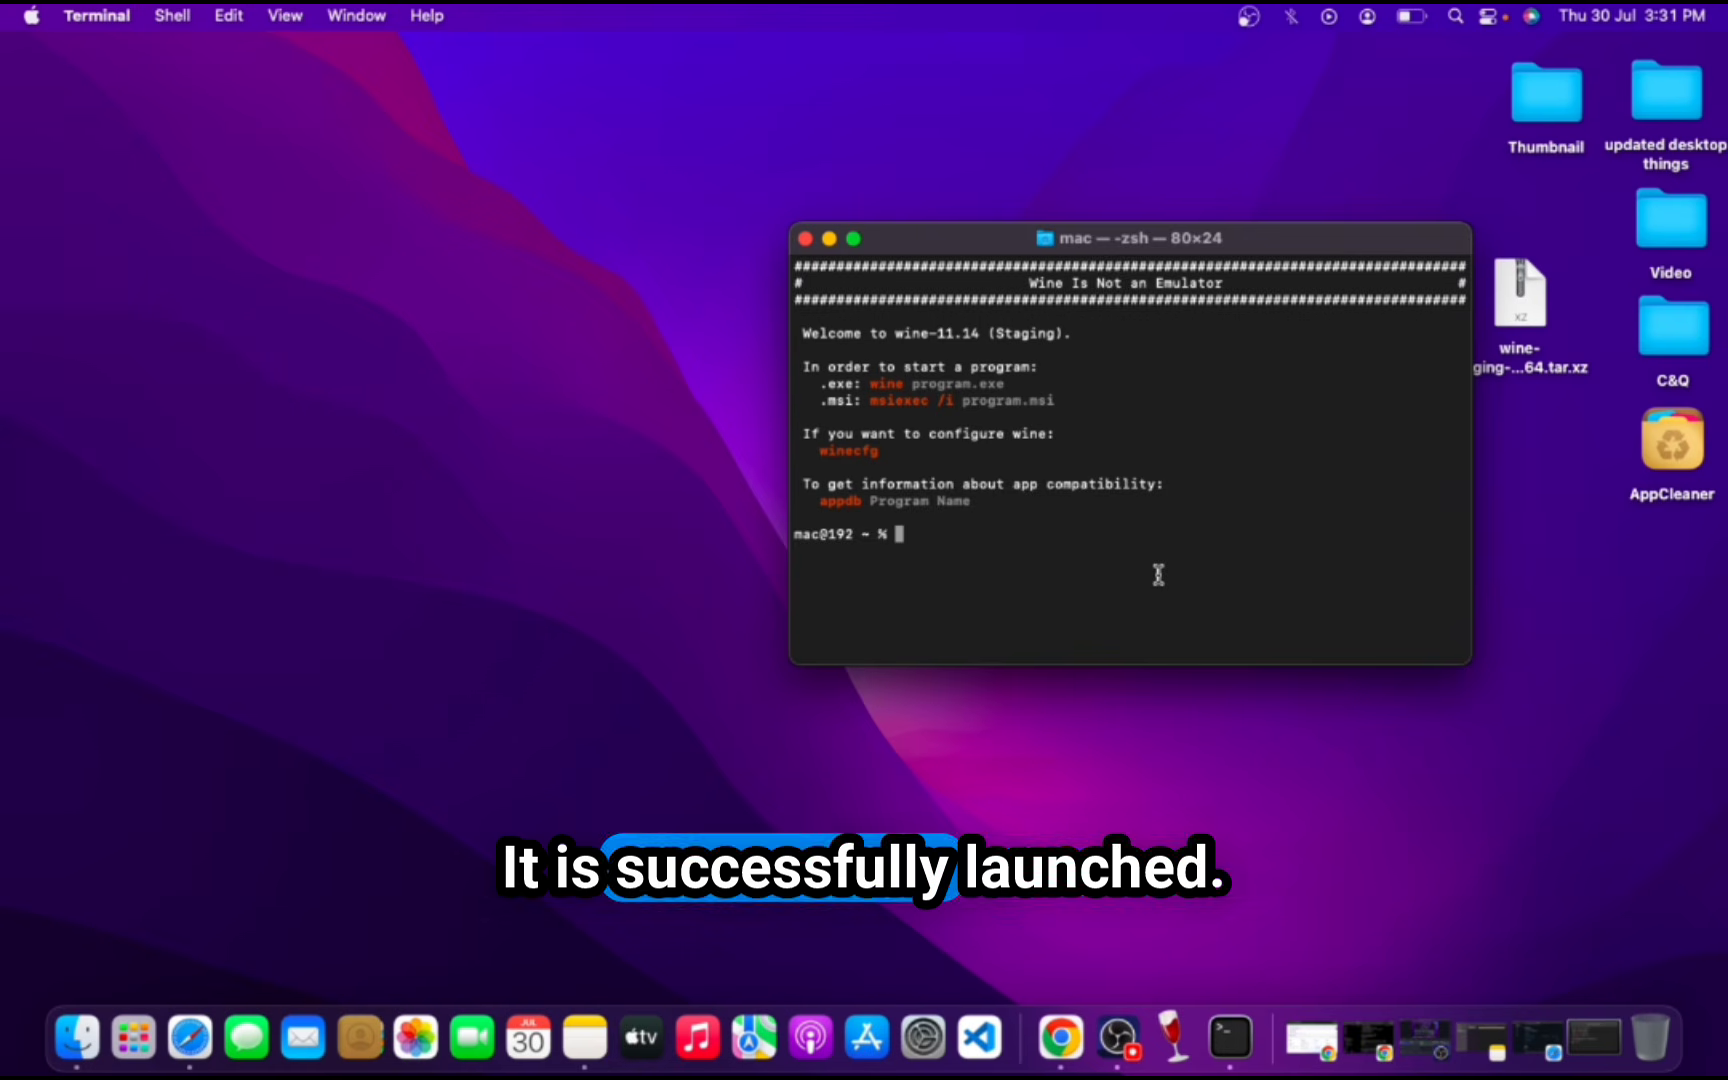
left_click(829, 239)
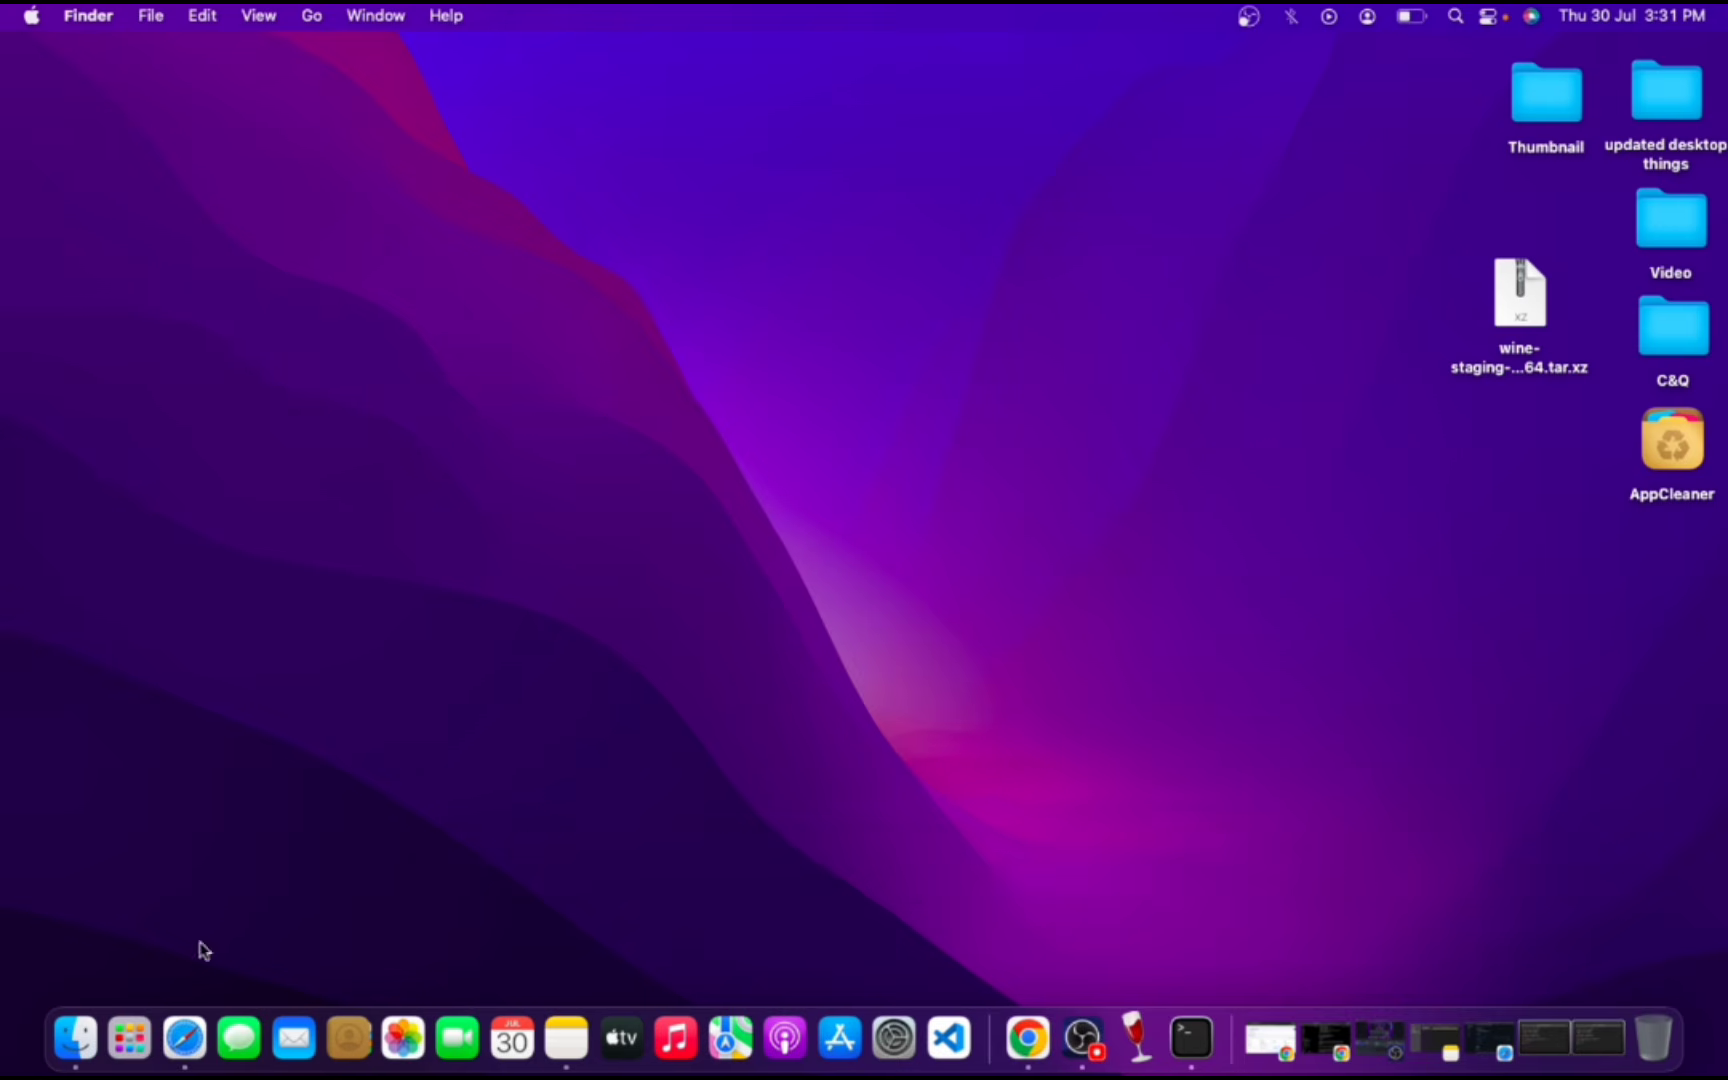
Switch to Safari and search the web for "notepad ++" in a new tab
left_click(184, 1037)
left_click(1395, 74)
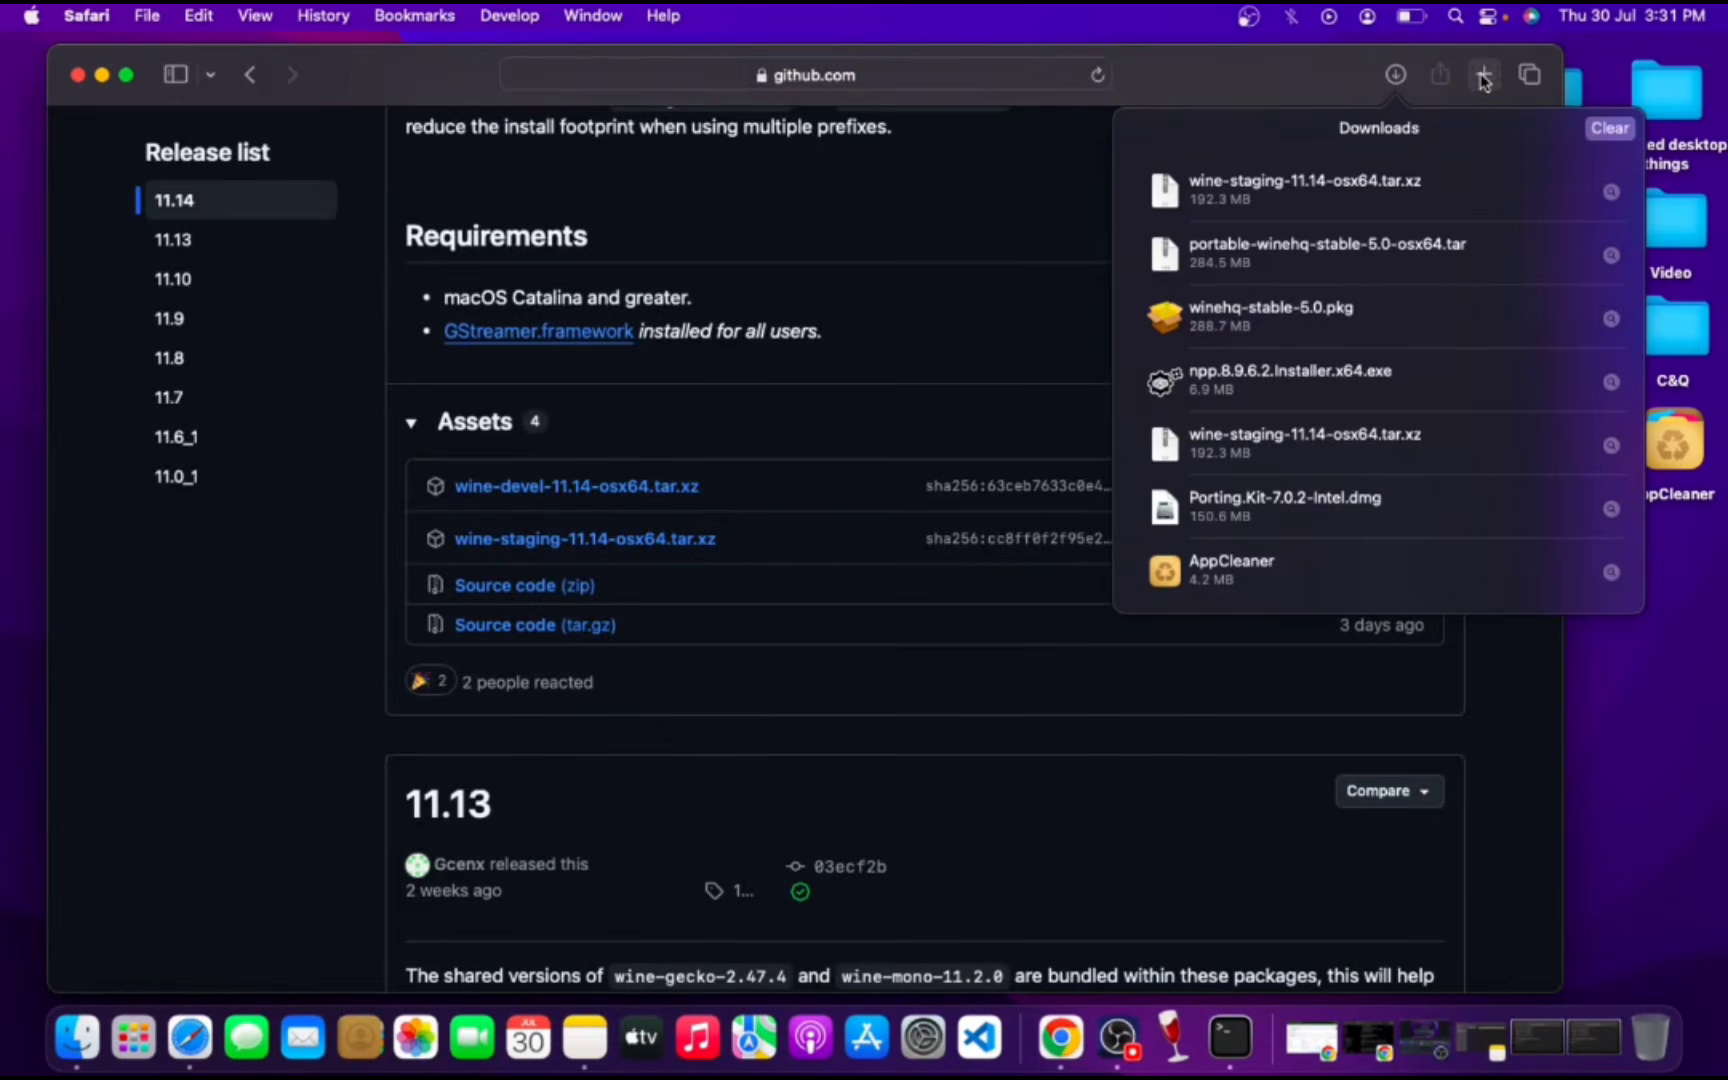
left_click(1483, 75)
type("no")
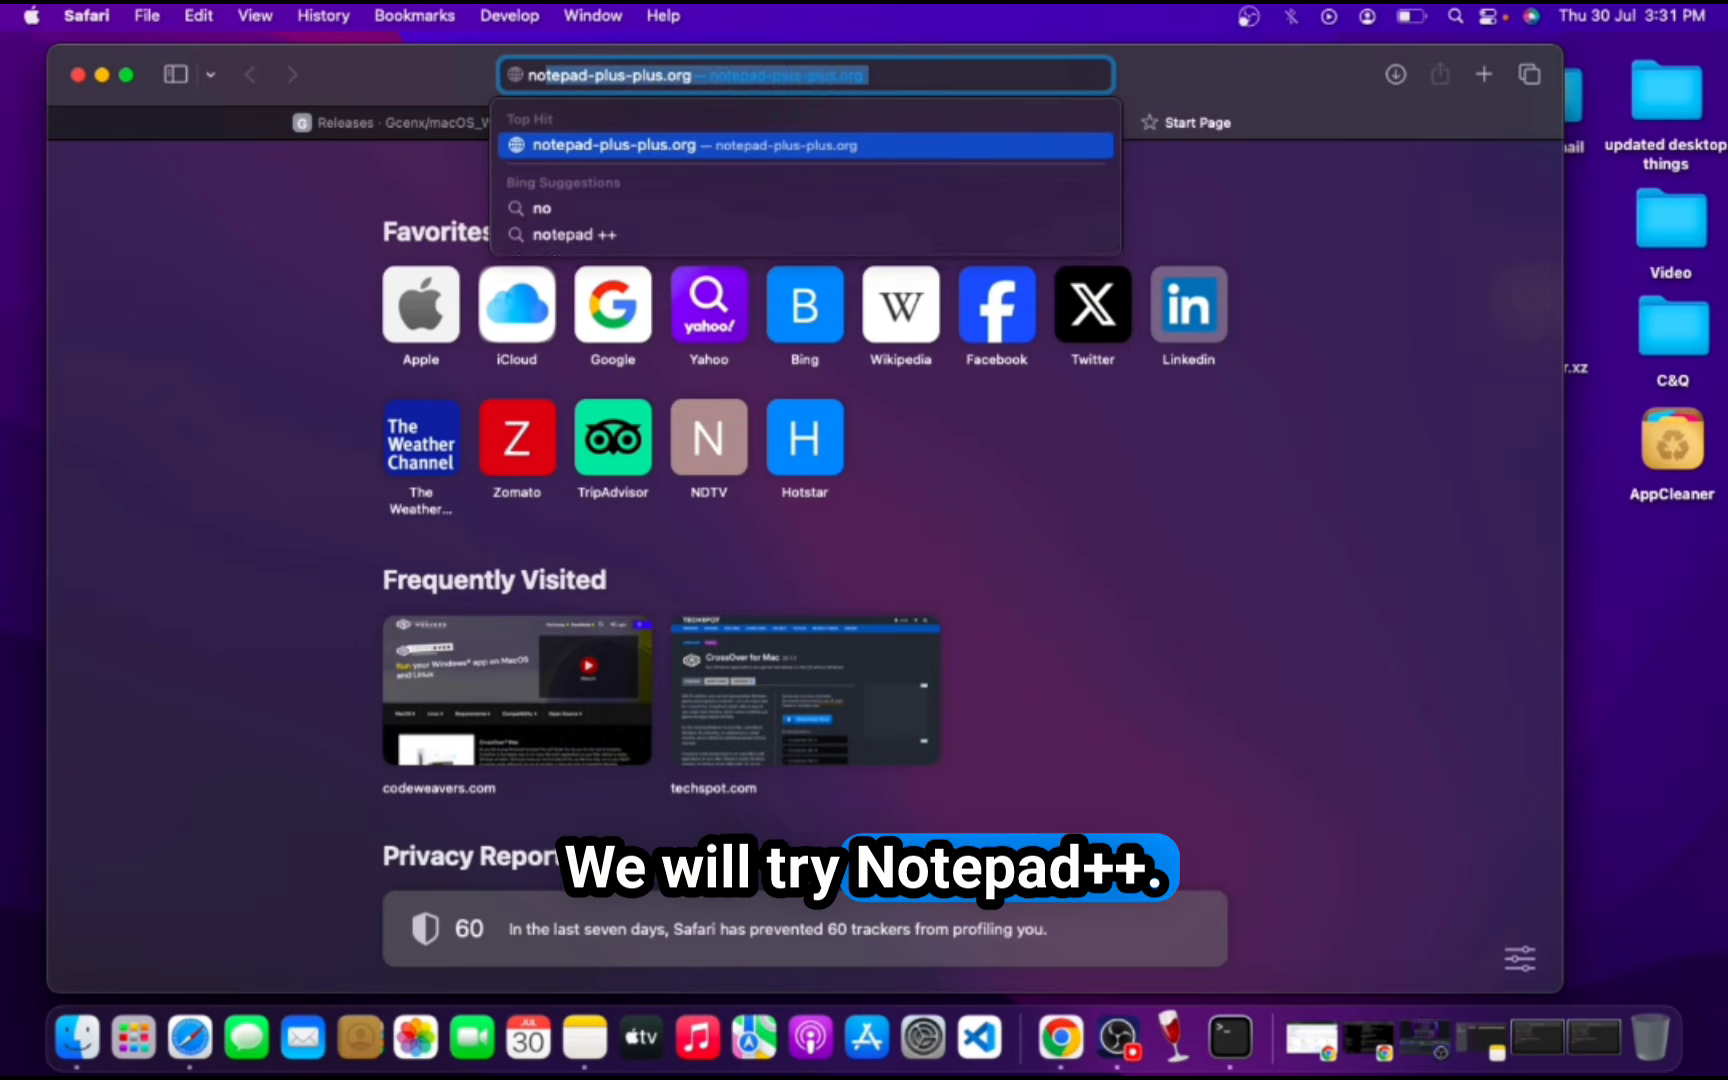
type("tepad ++")
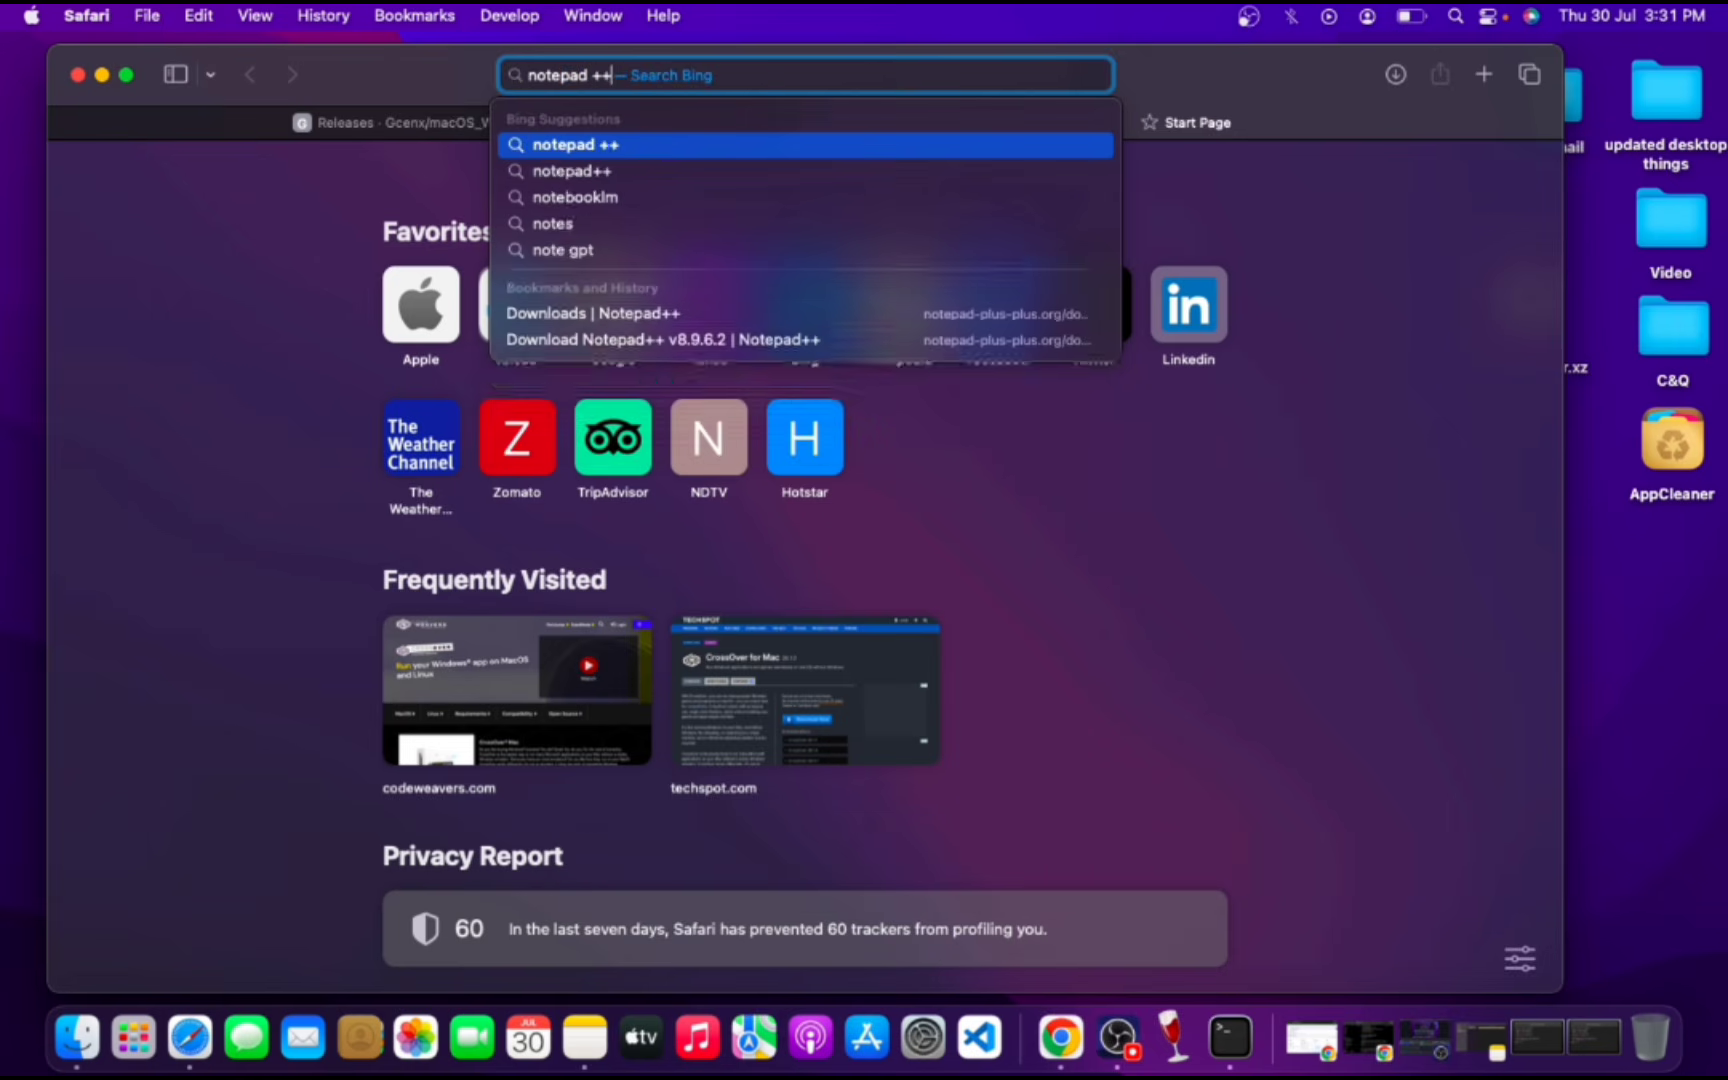
key("Return")
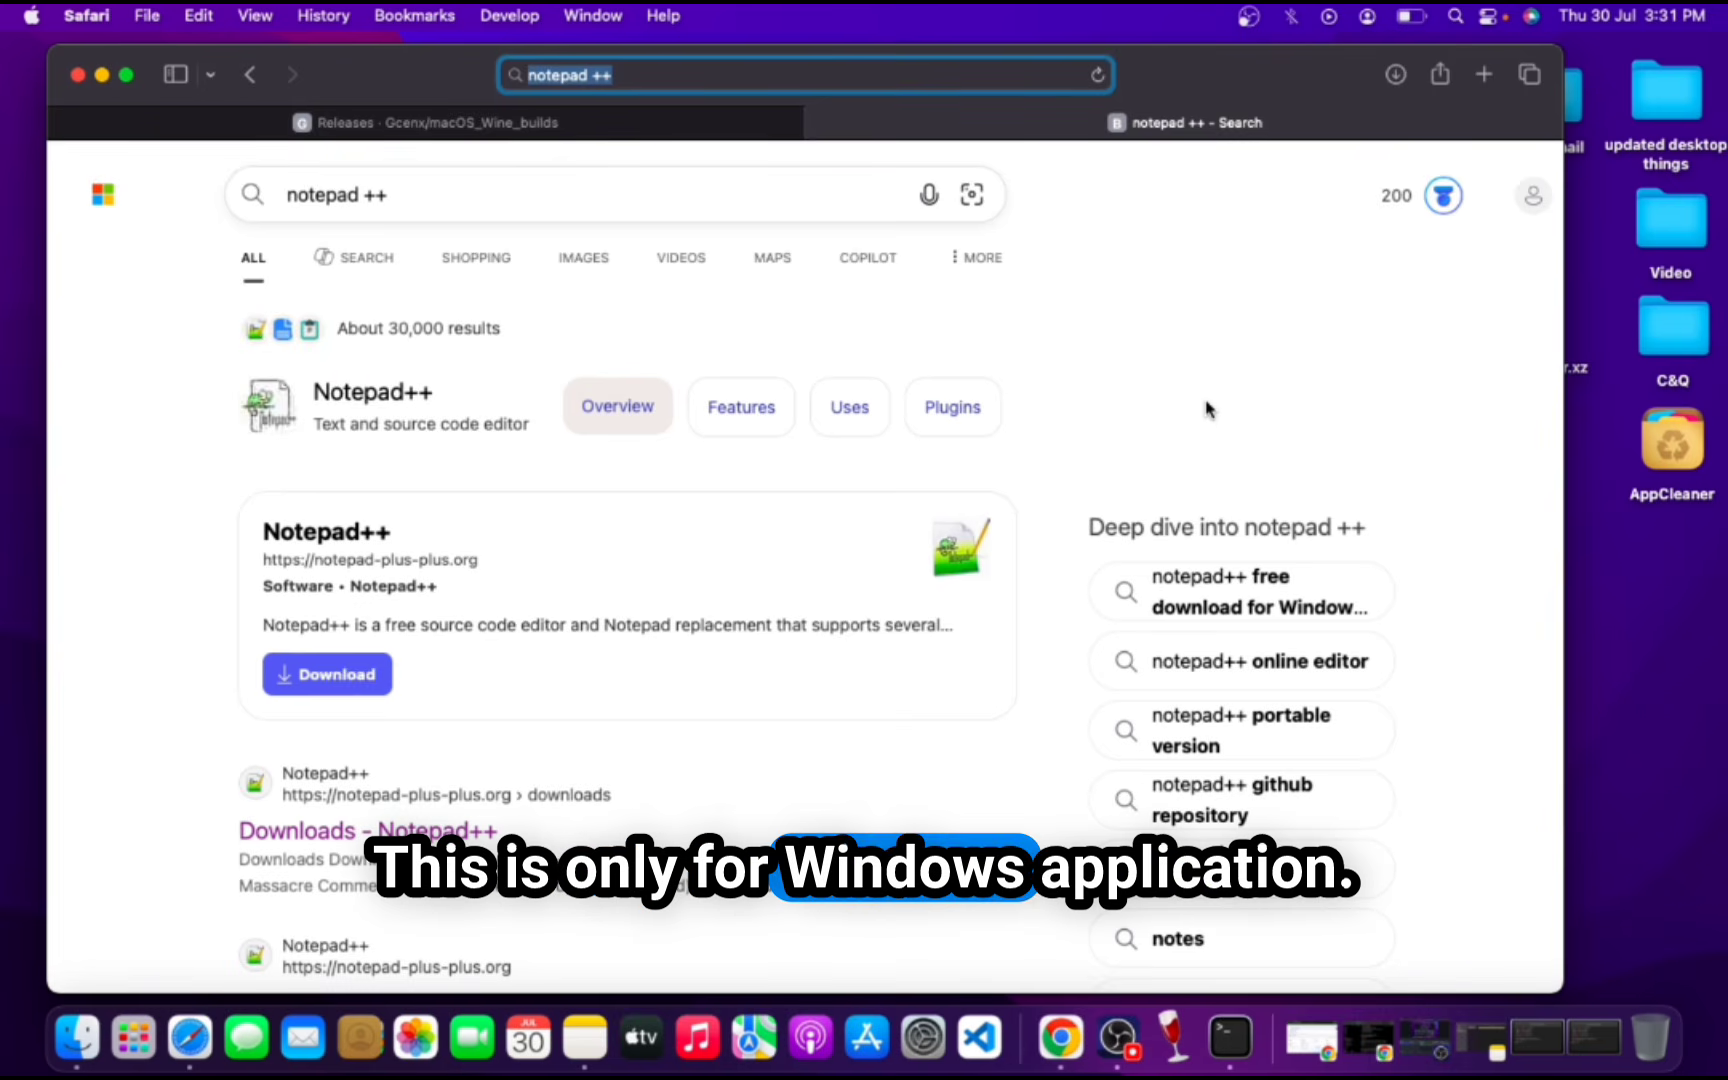
Open the Notepad++ Downloads page from the search results and download the x64 installer for version v8.9.6.2
scroll(1207, 409, "down", 1)
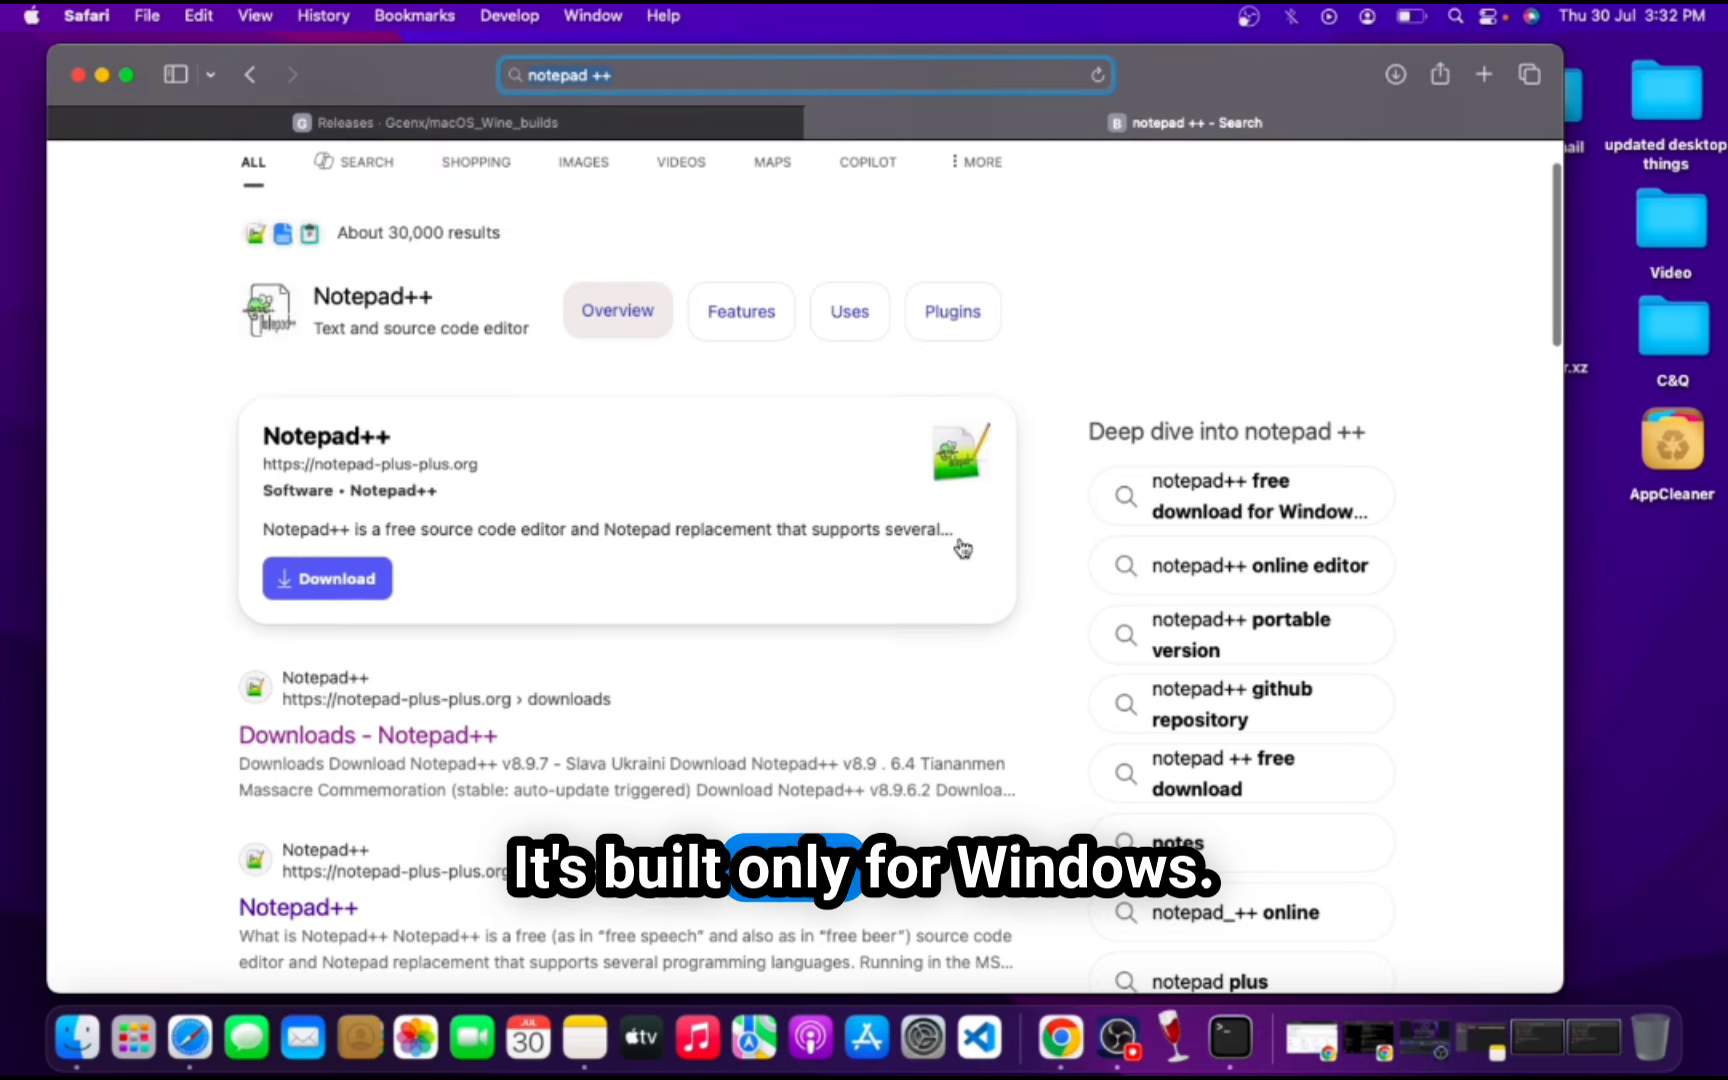
scroll(876, 570, "down", 2)
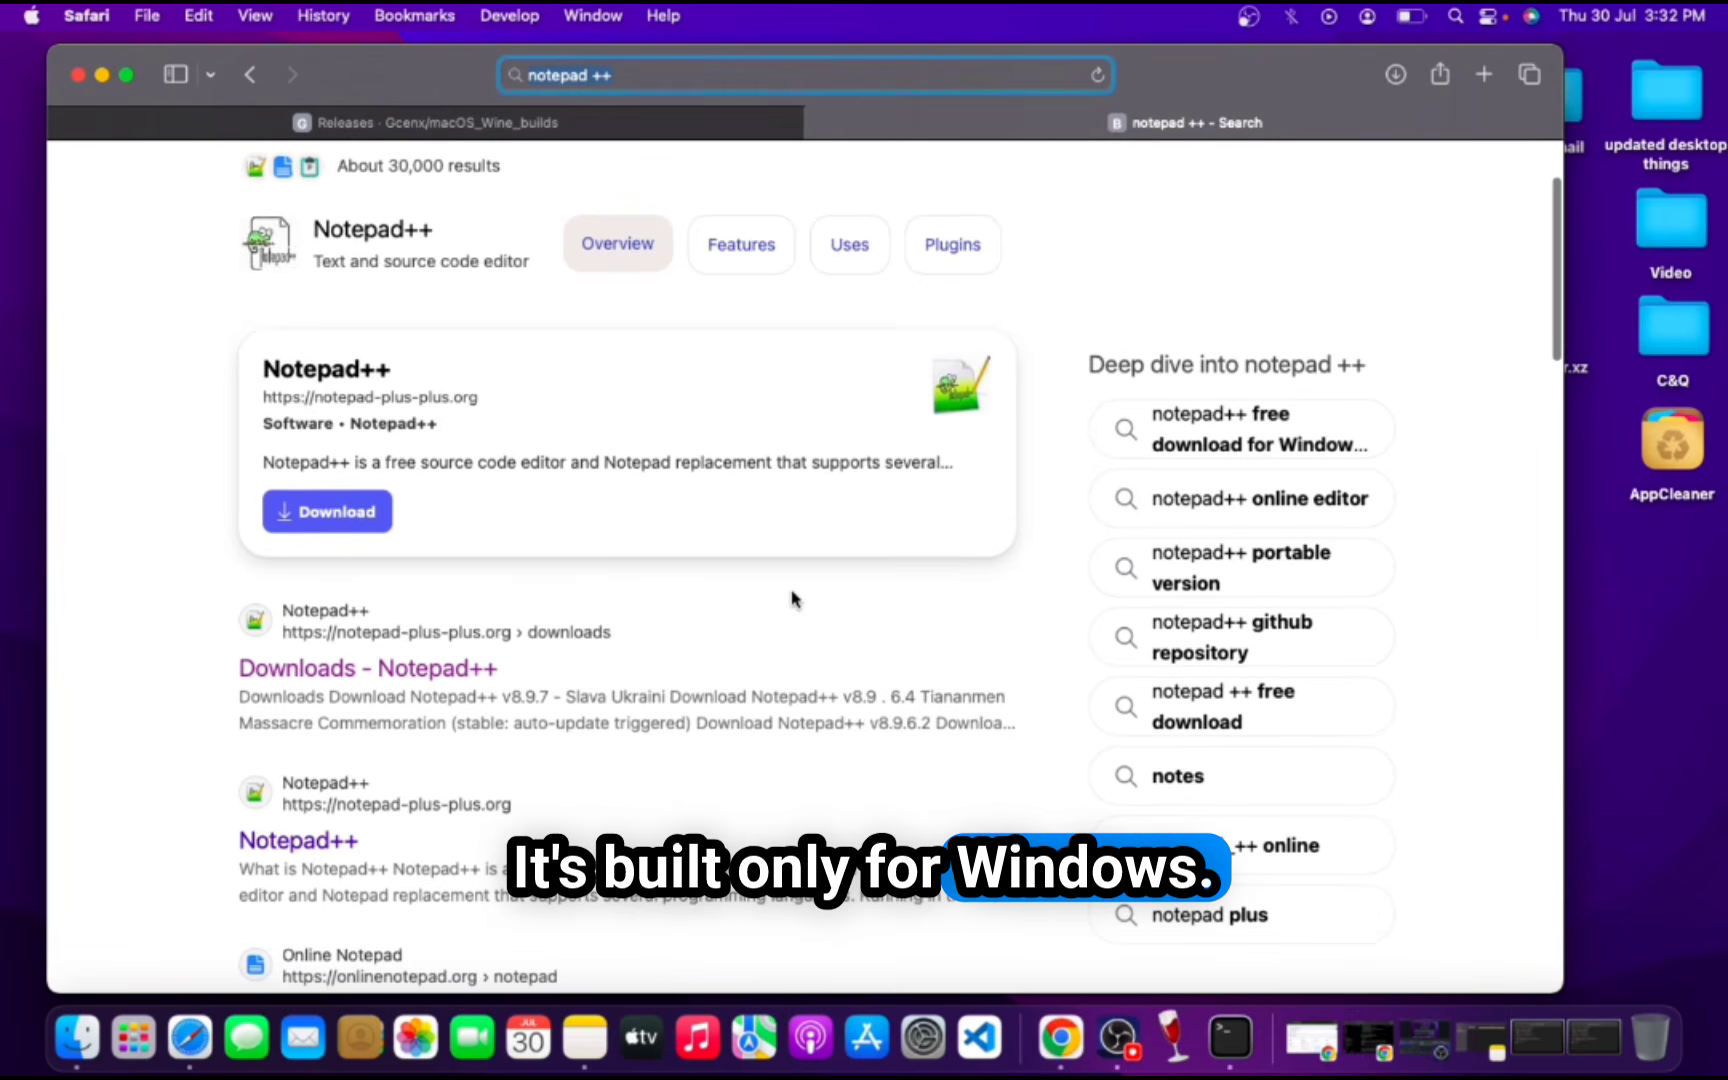
left_click(466, 670)
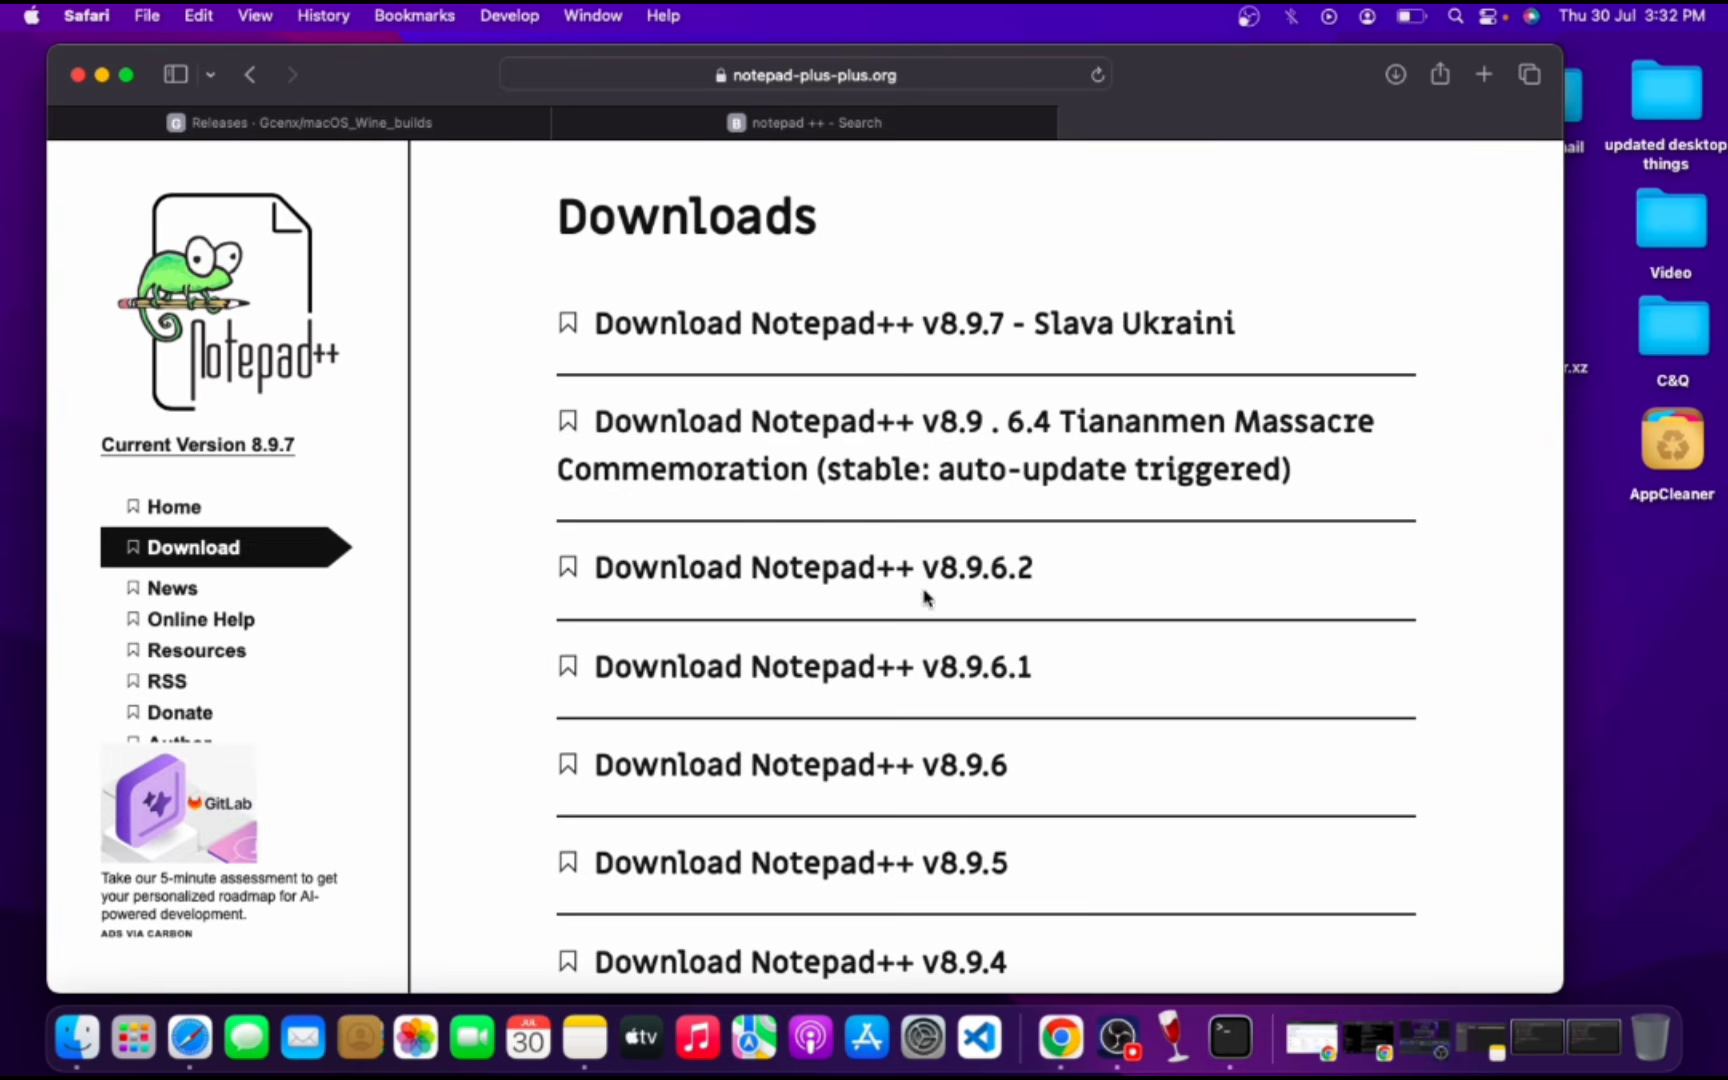
left_click(812, 570)
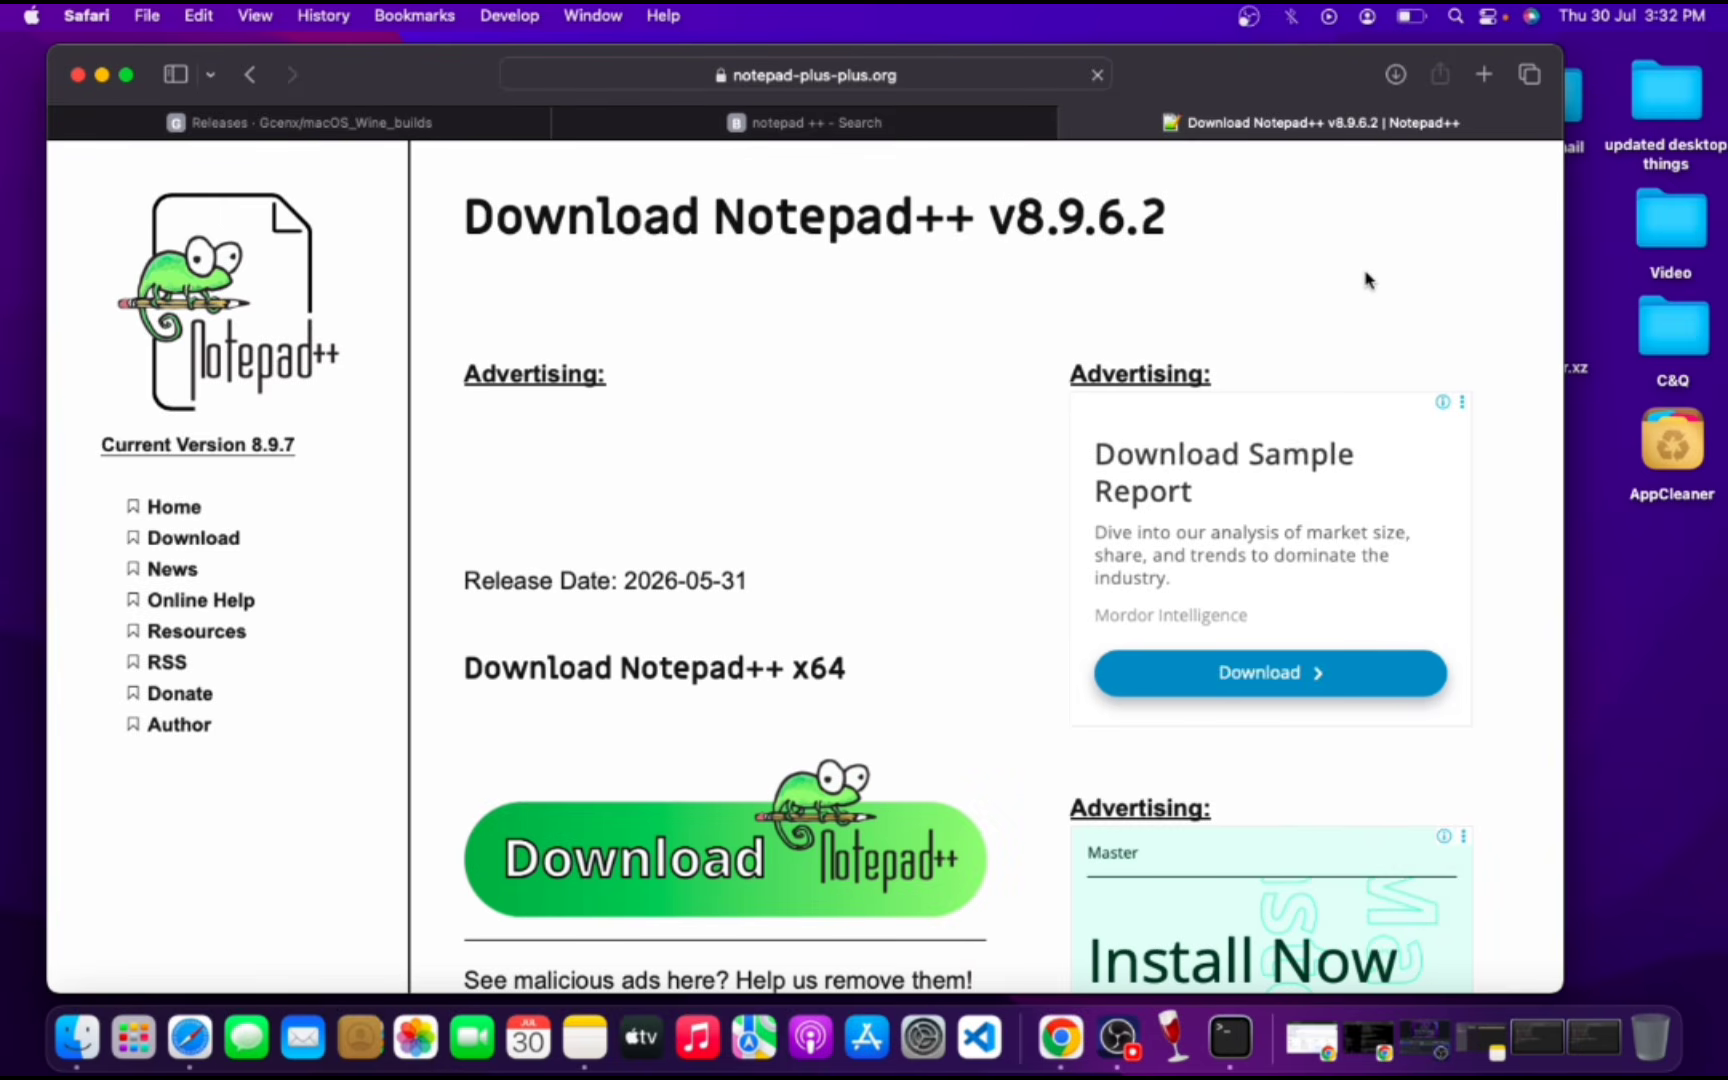
left_click(843, 836)
Put the downloaded npp.8.9.6.2.Installer.x64.exe on the desktop from Safari's downloads list and minimize the browser window
left_click(1395, 74)
left_click_drag(1258, 82, 999, 84)
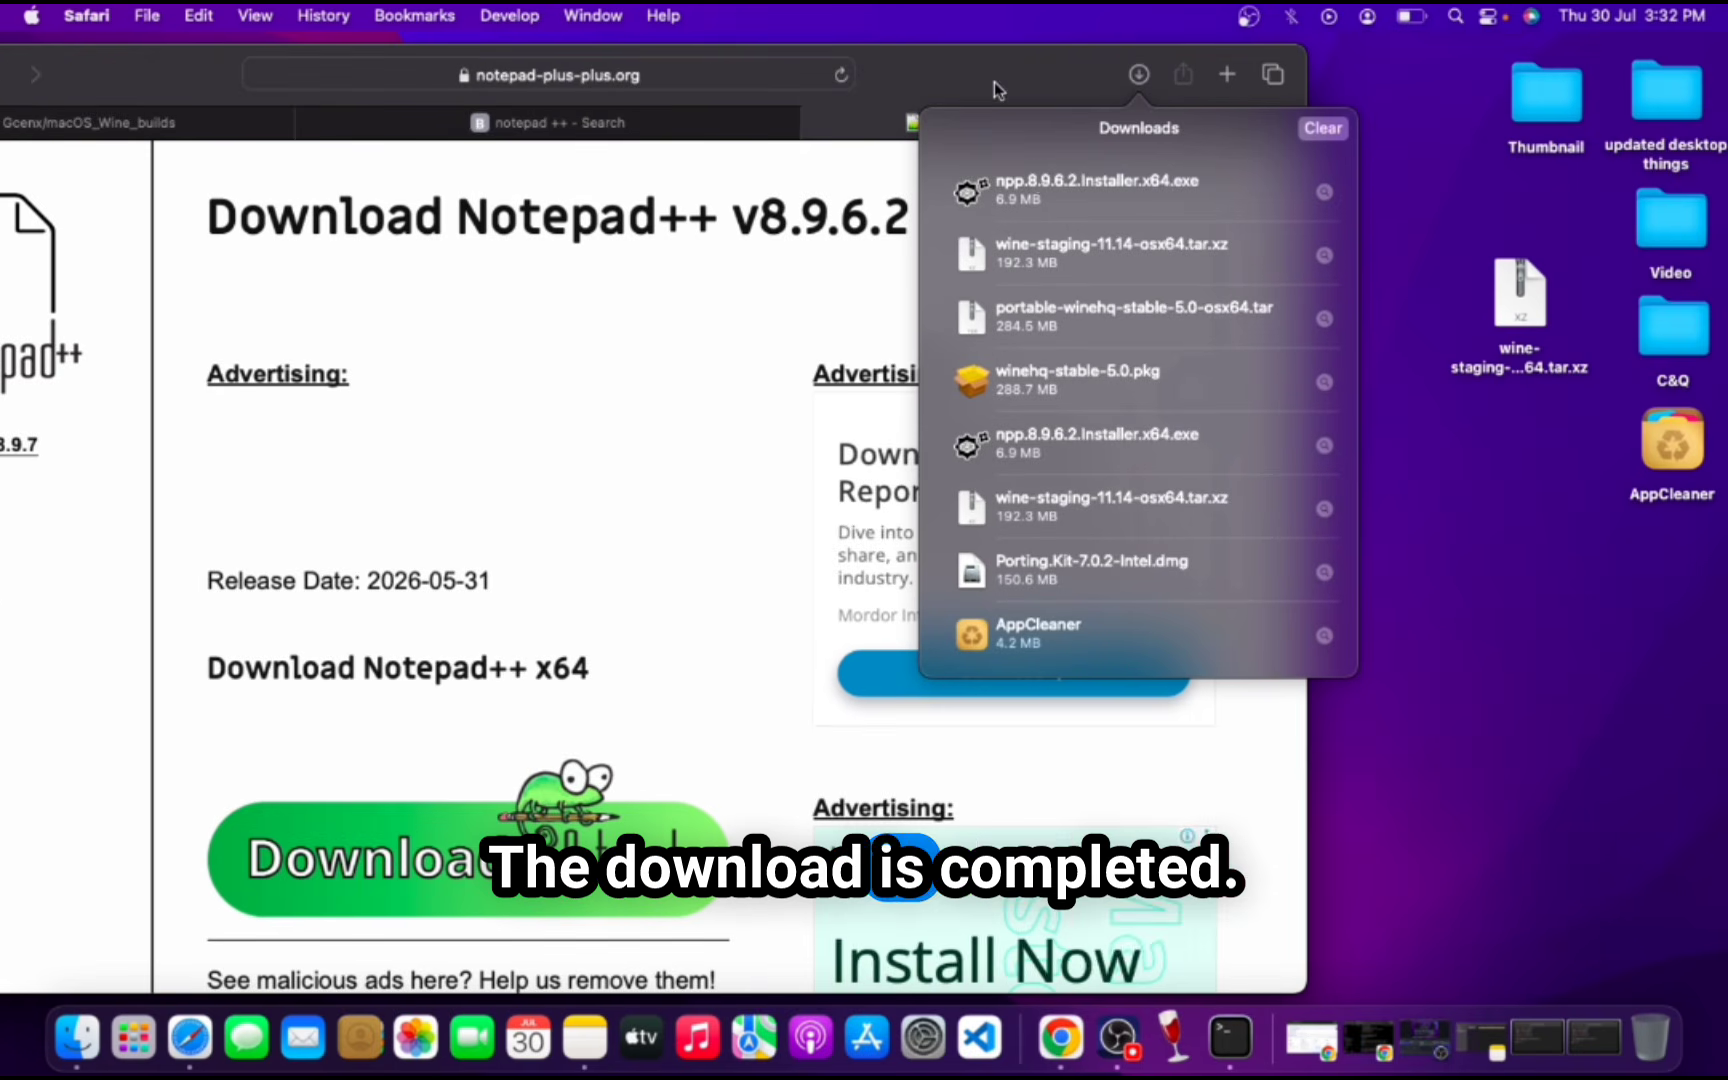
left_click_drag(1410, 490, 1554, 540)
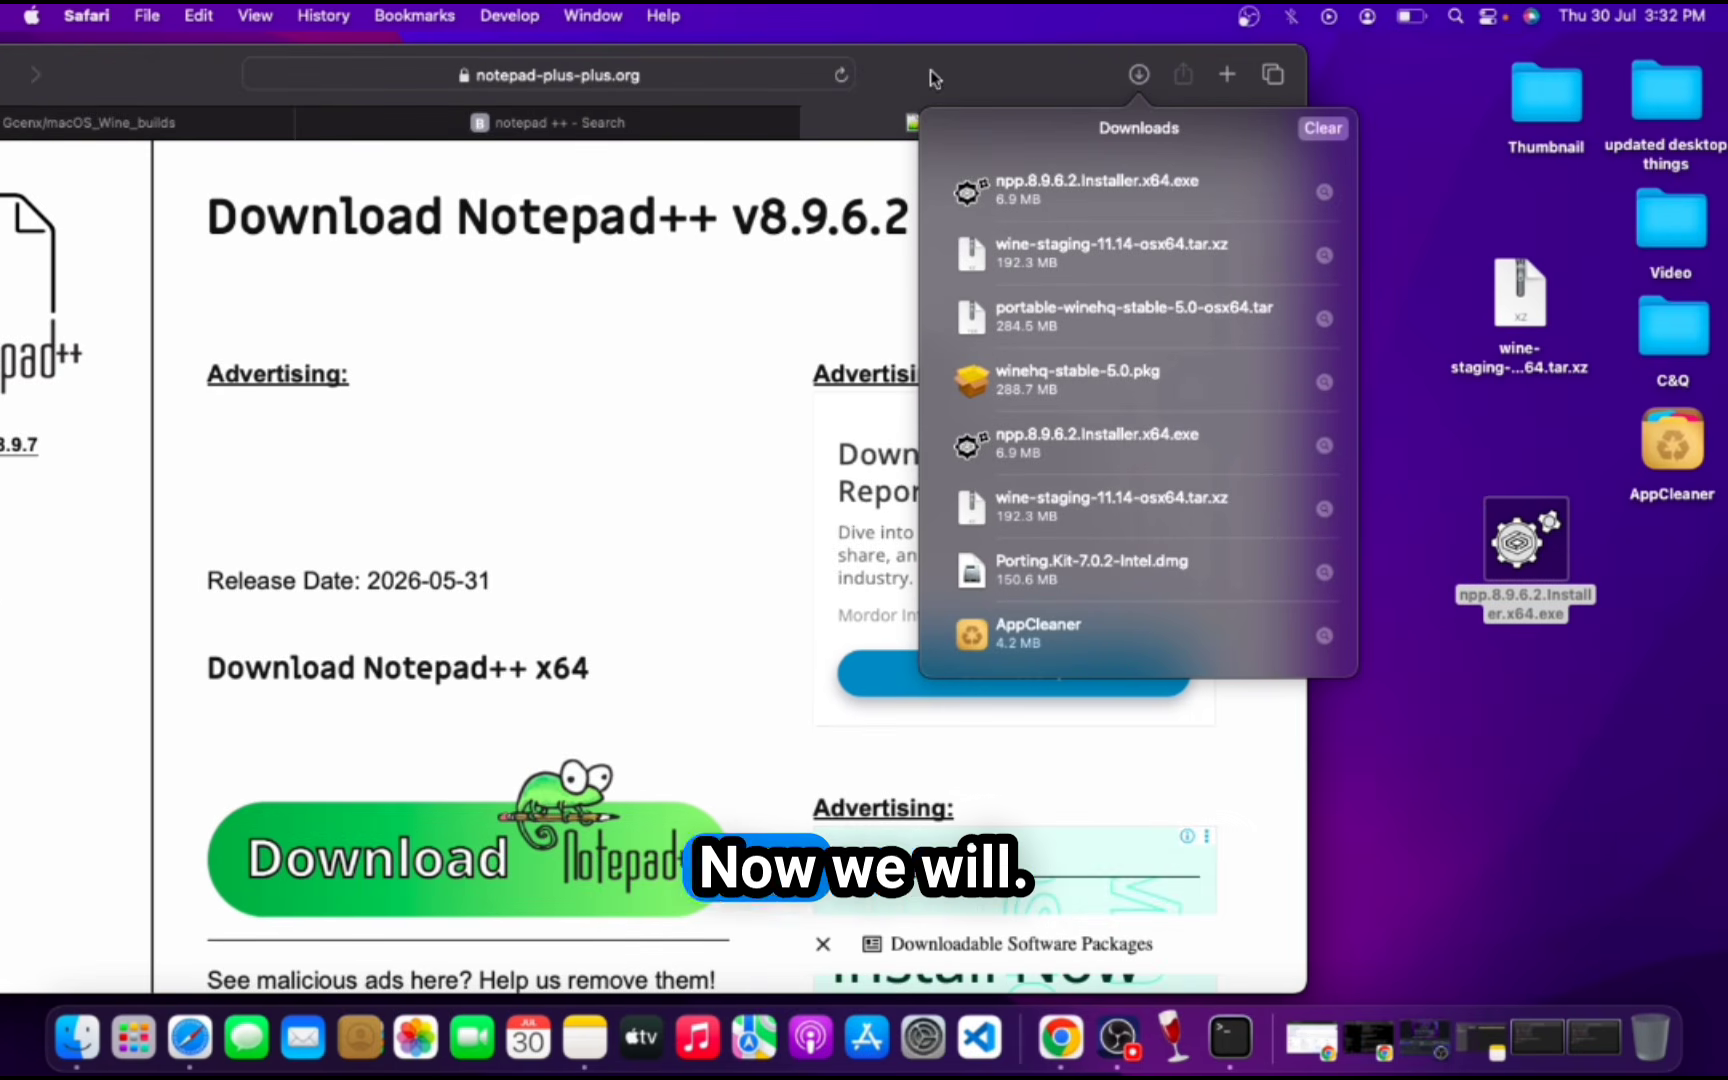
left_click_drag(930, 69, 1230, 69)
left_click(148, 60)
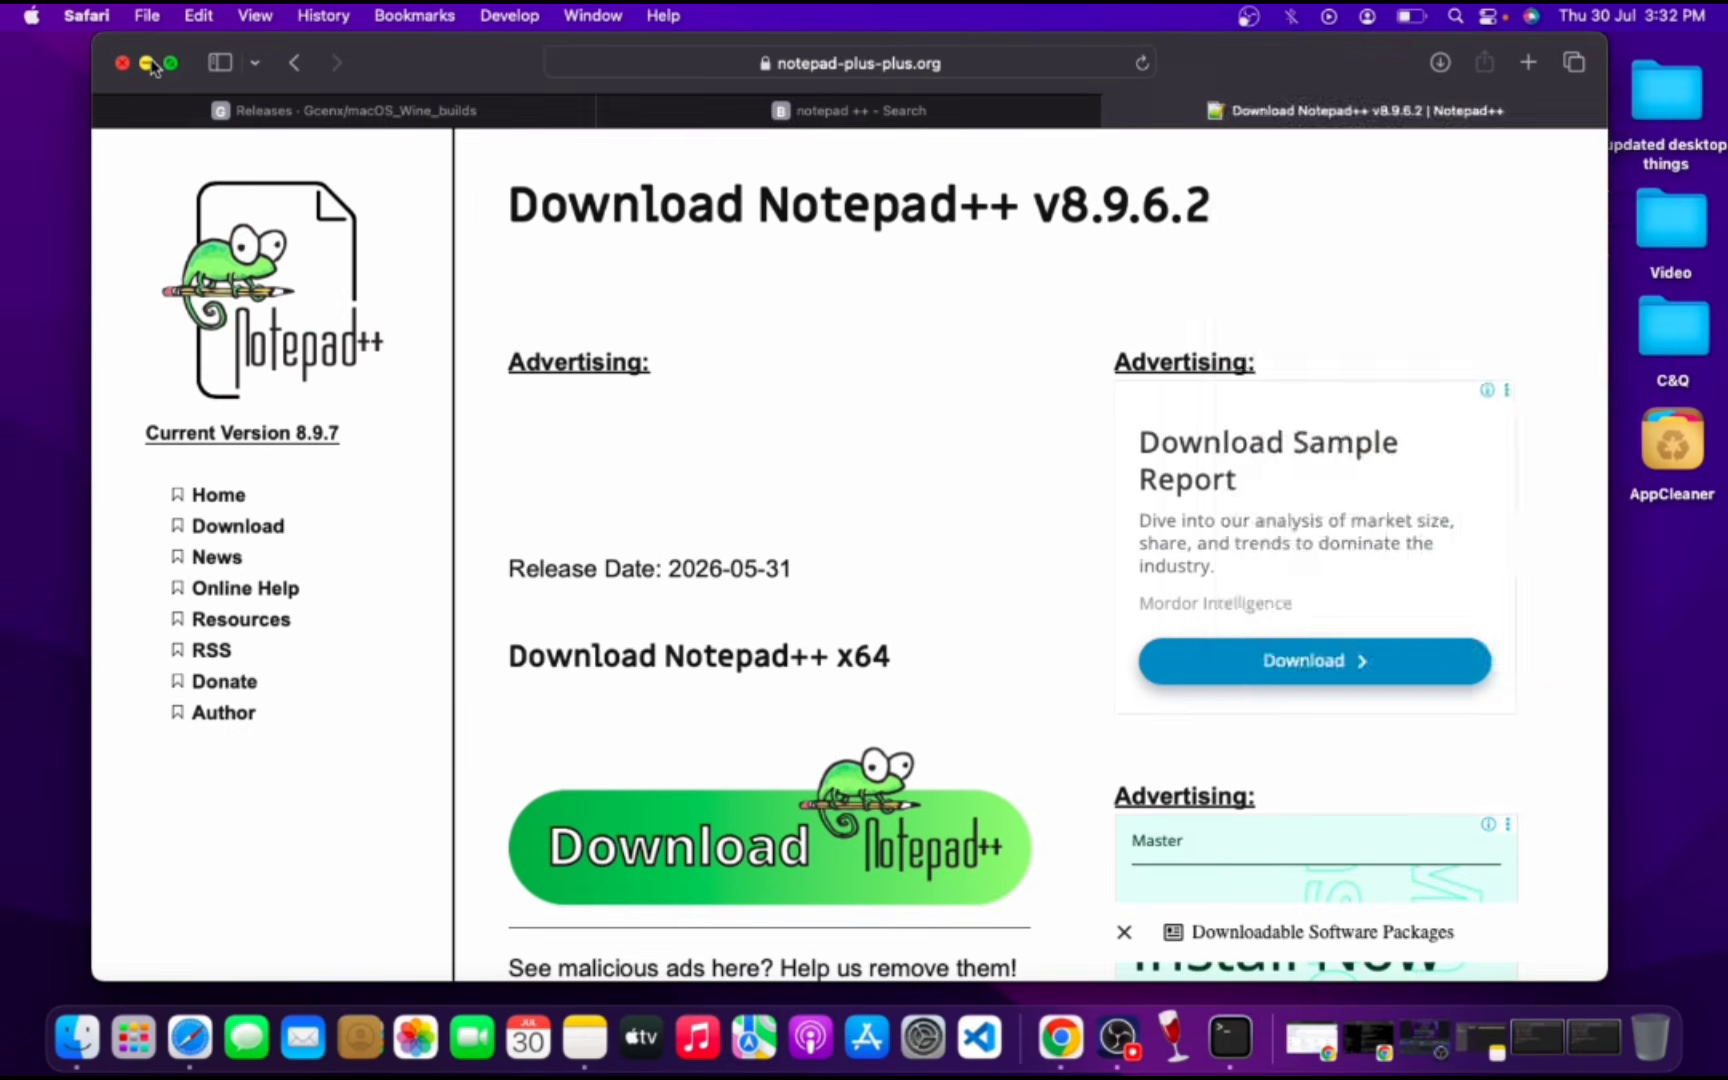
left_click(148, 60)
Move the Notepad++ installer to a free spot on the desktop and open it with Wine Staging
left_click_drag(1503, 537, 1258, 145)
right_click(1258, 143)
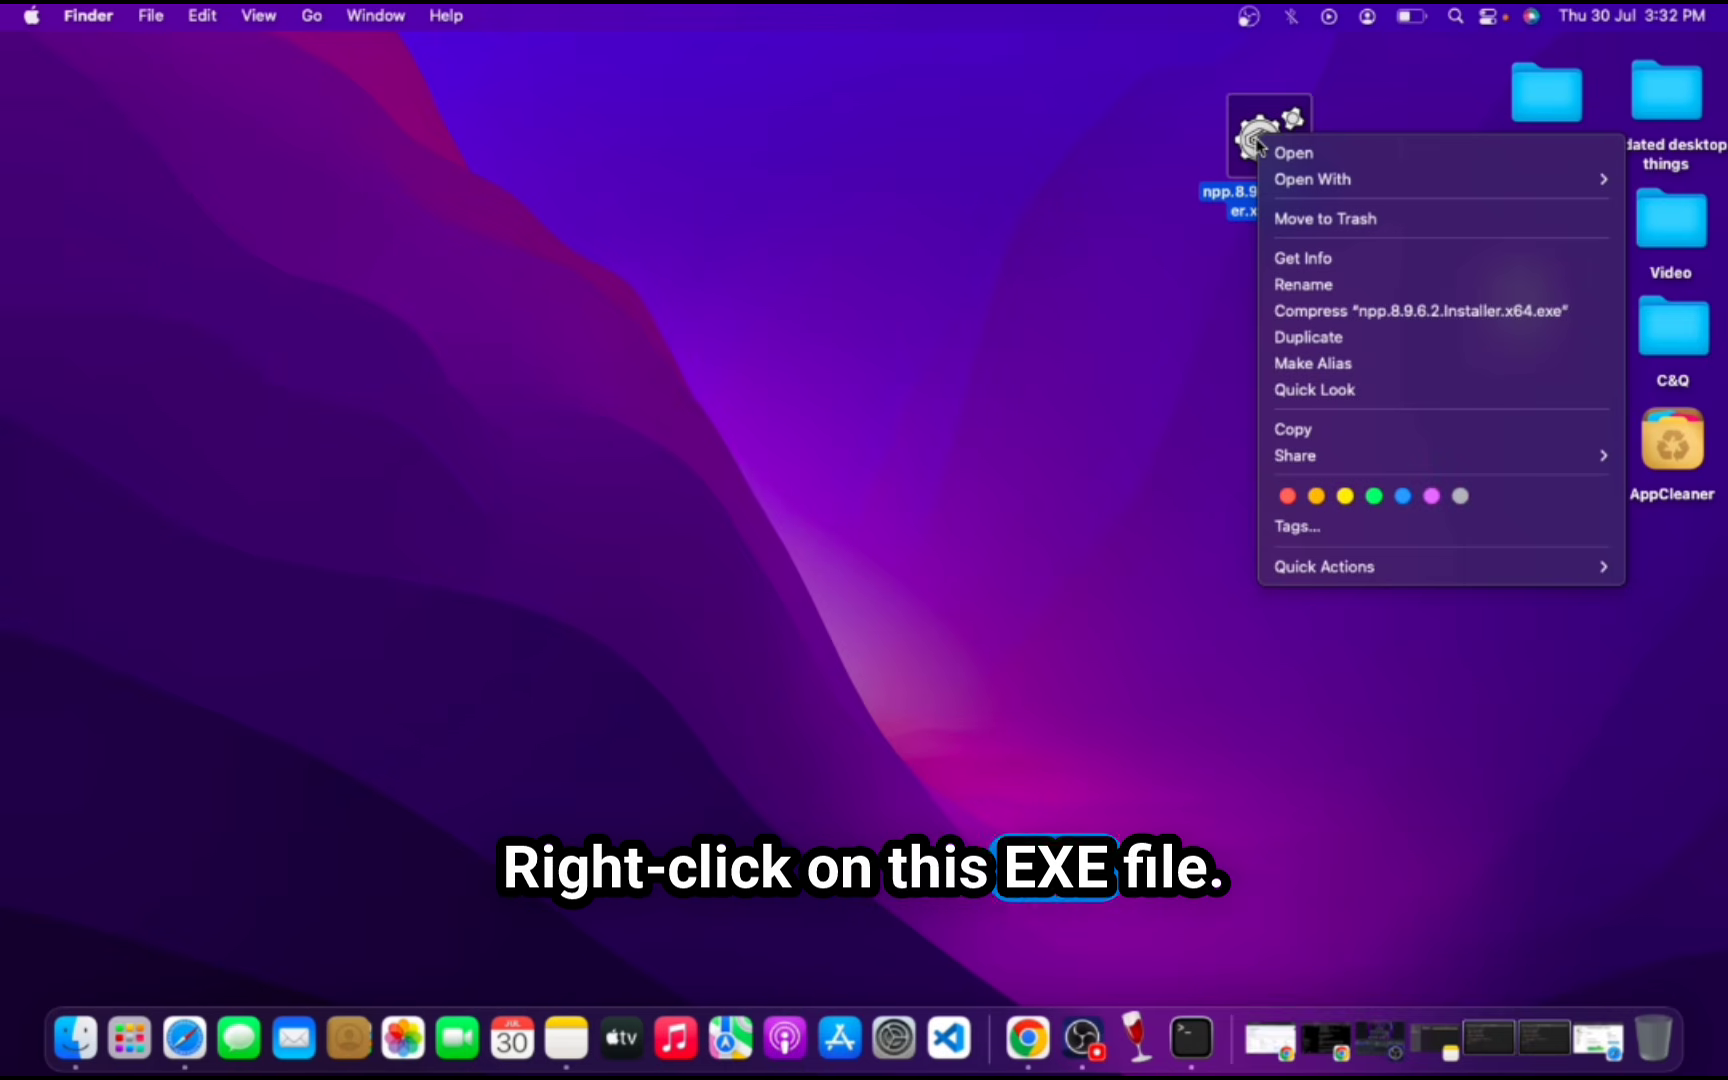
mouse_move(1290, 179)
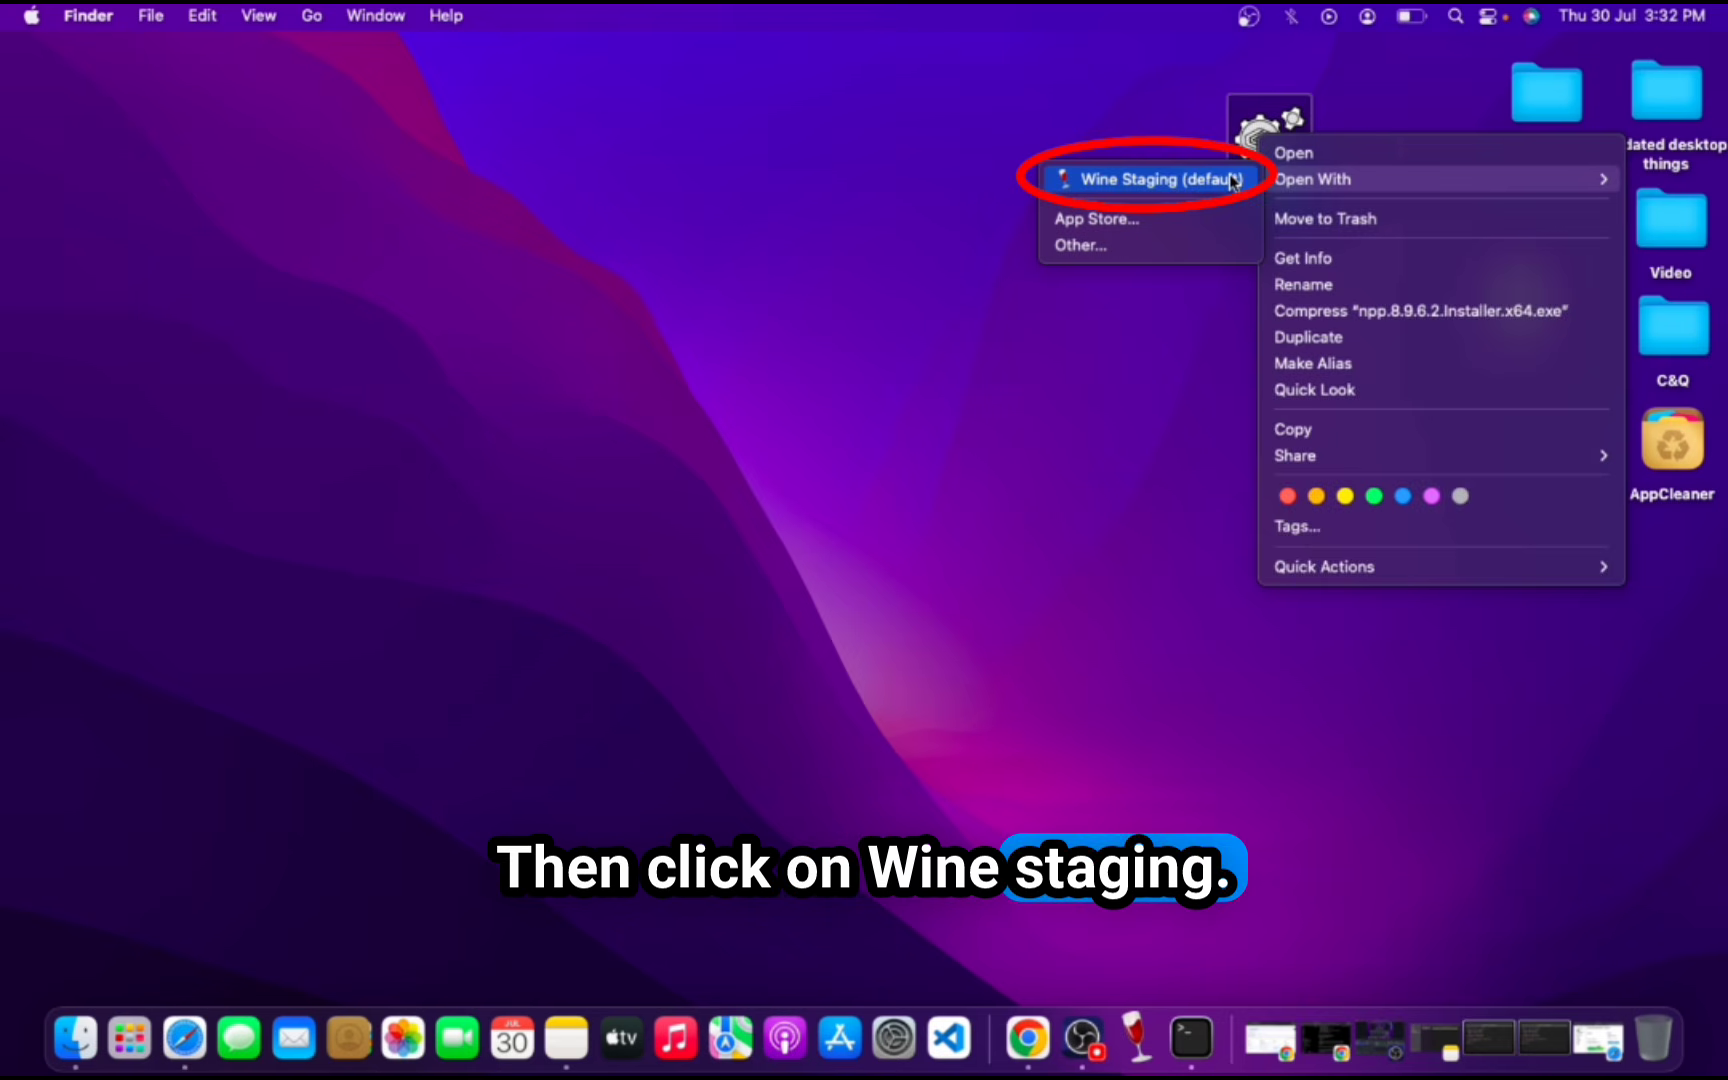
left_click(1238, 179)
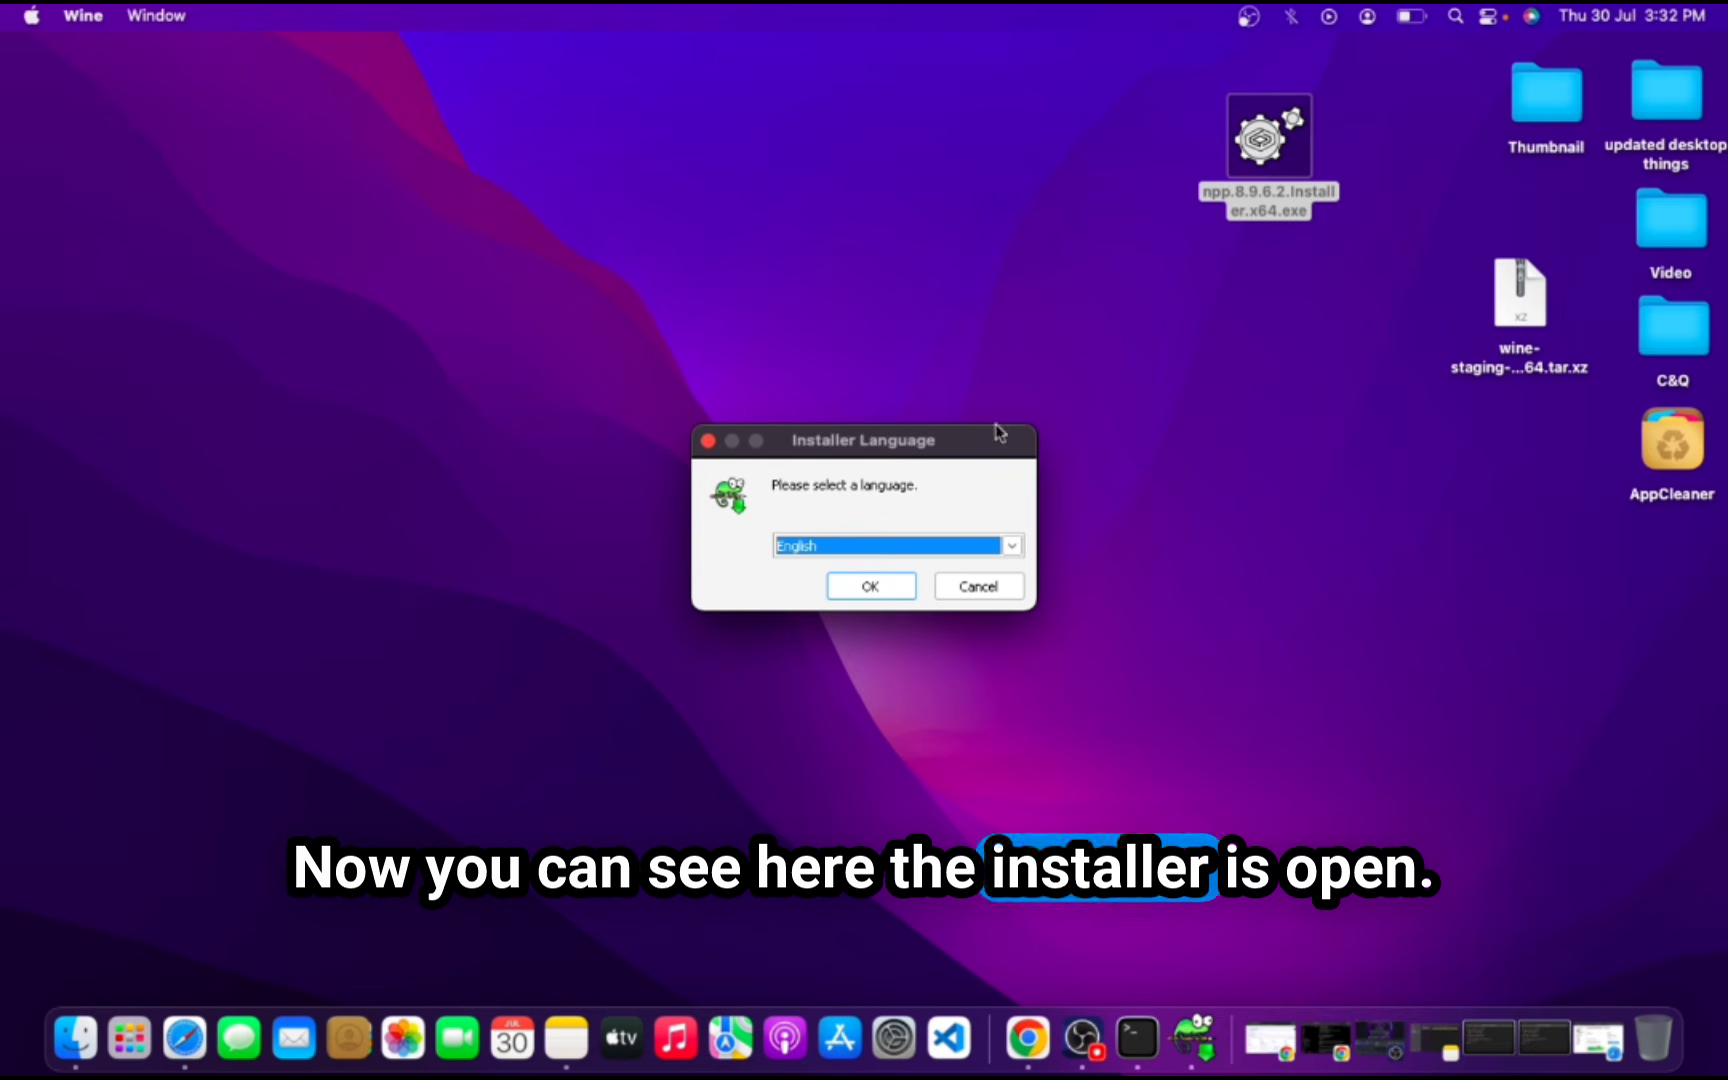
Go through the Notepad++ setup with English as language, C:\Program Files\Notepad++ as destination folder, and the preselected Custom components
left_click_drag(995, 438, 992, 226)
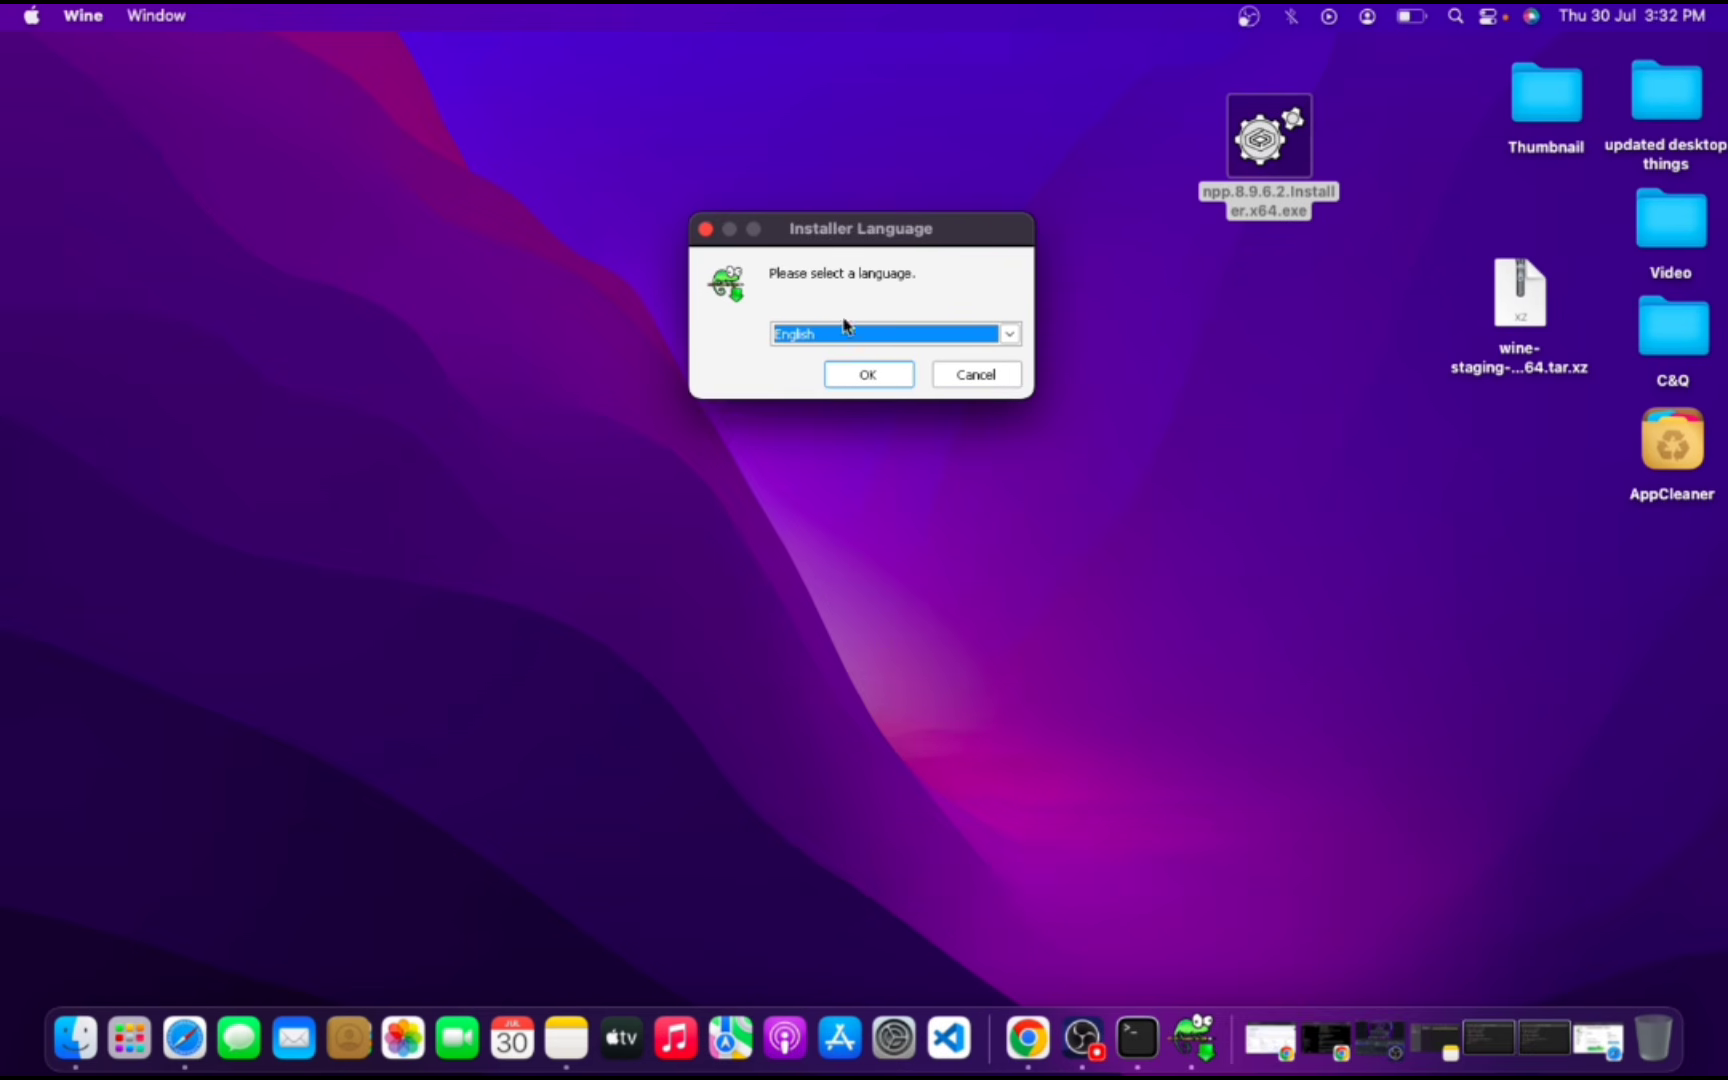
left_click(879, 378)
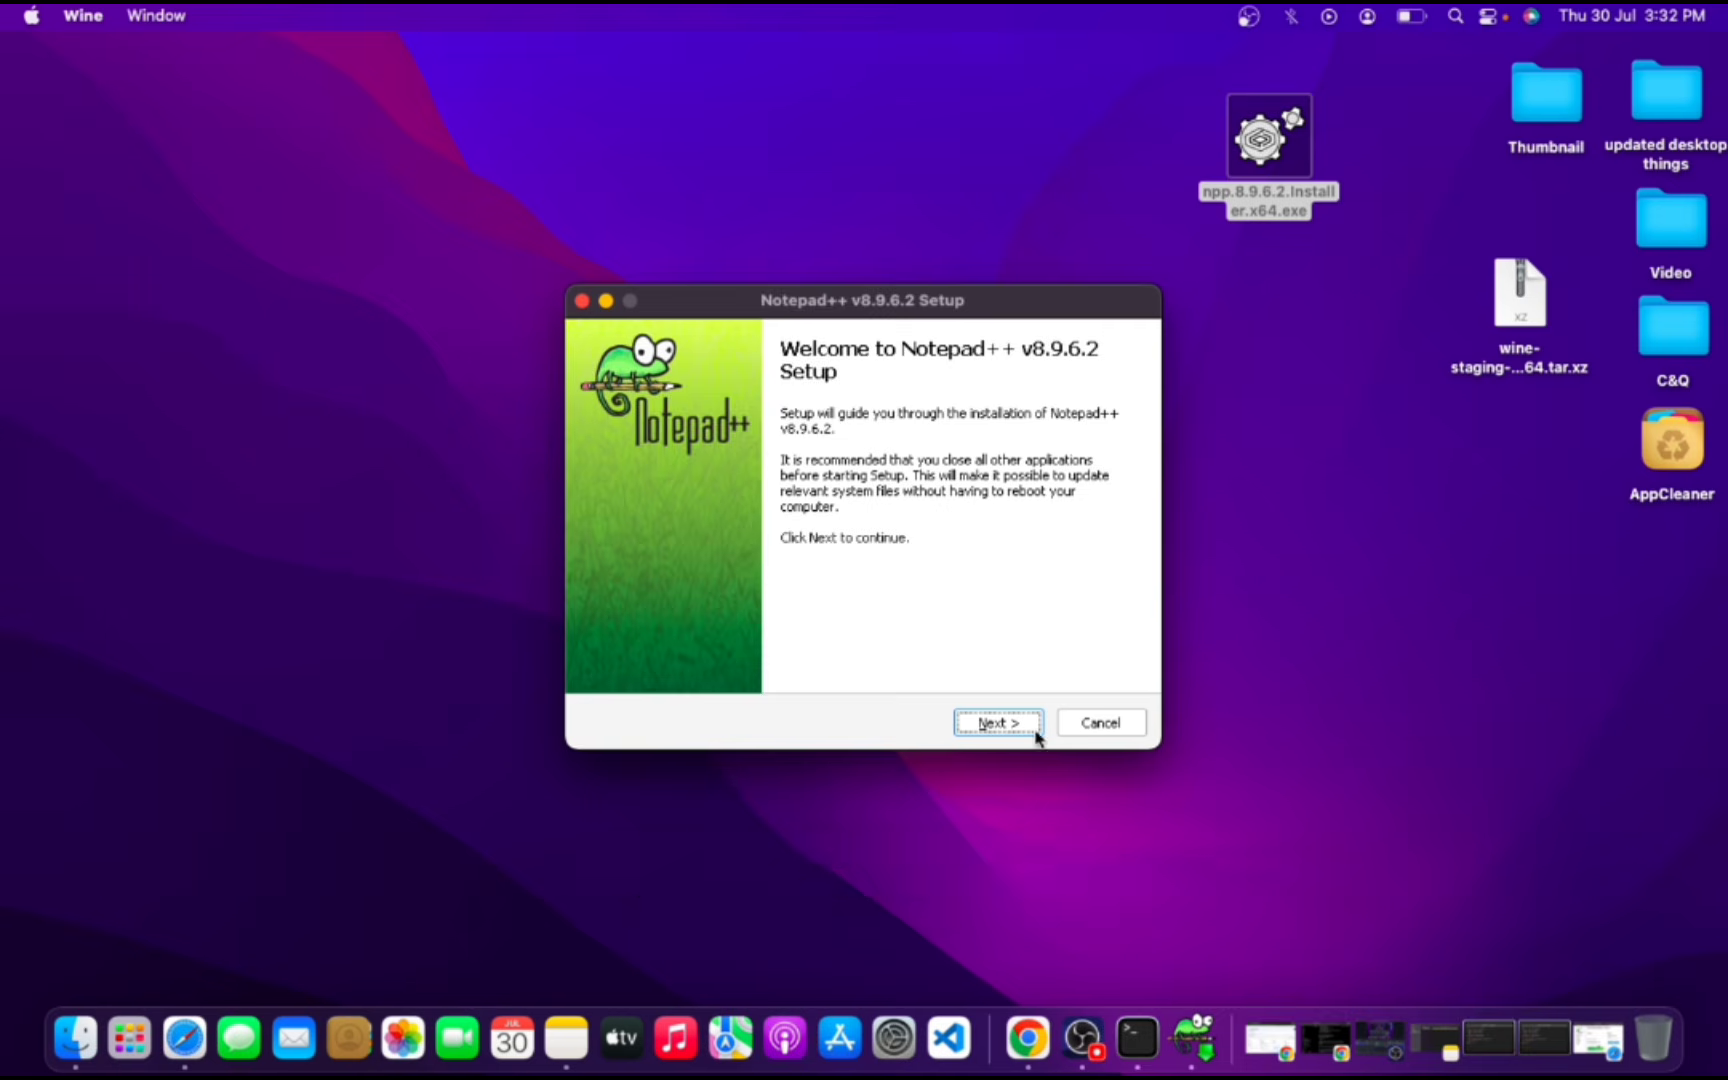
left_click(996, 722)
left_click(994, 720)
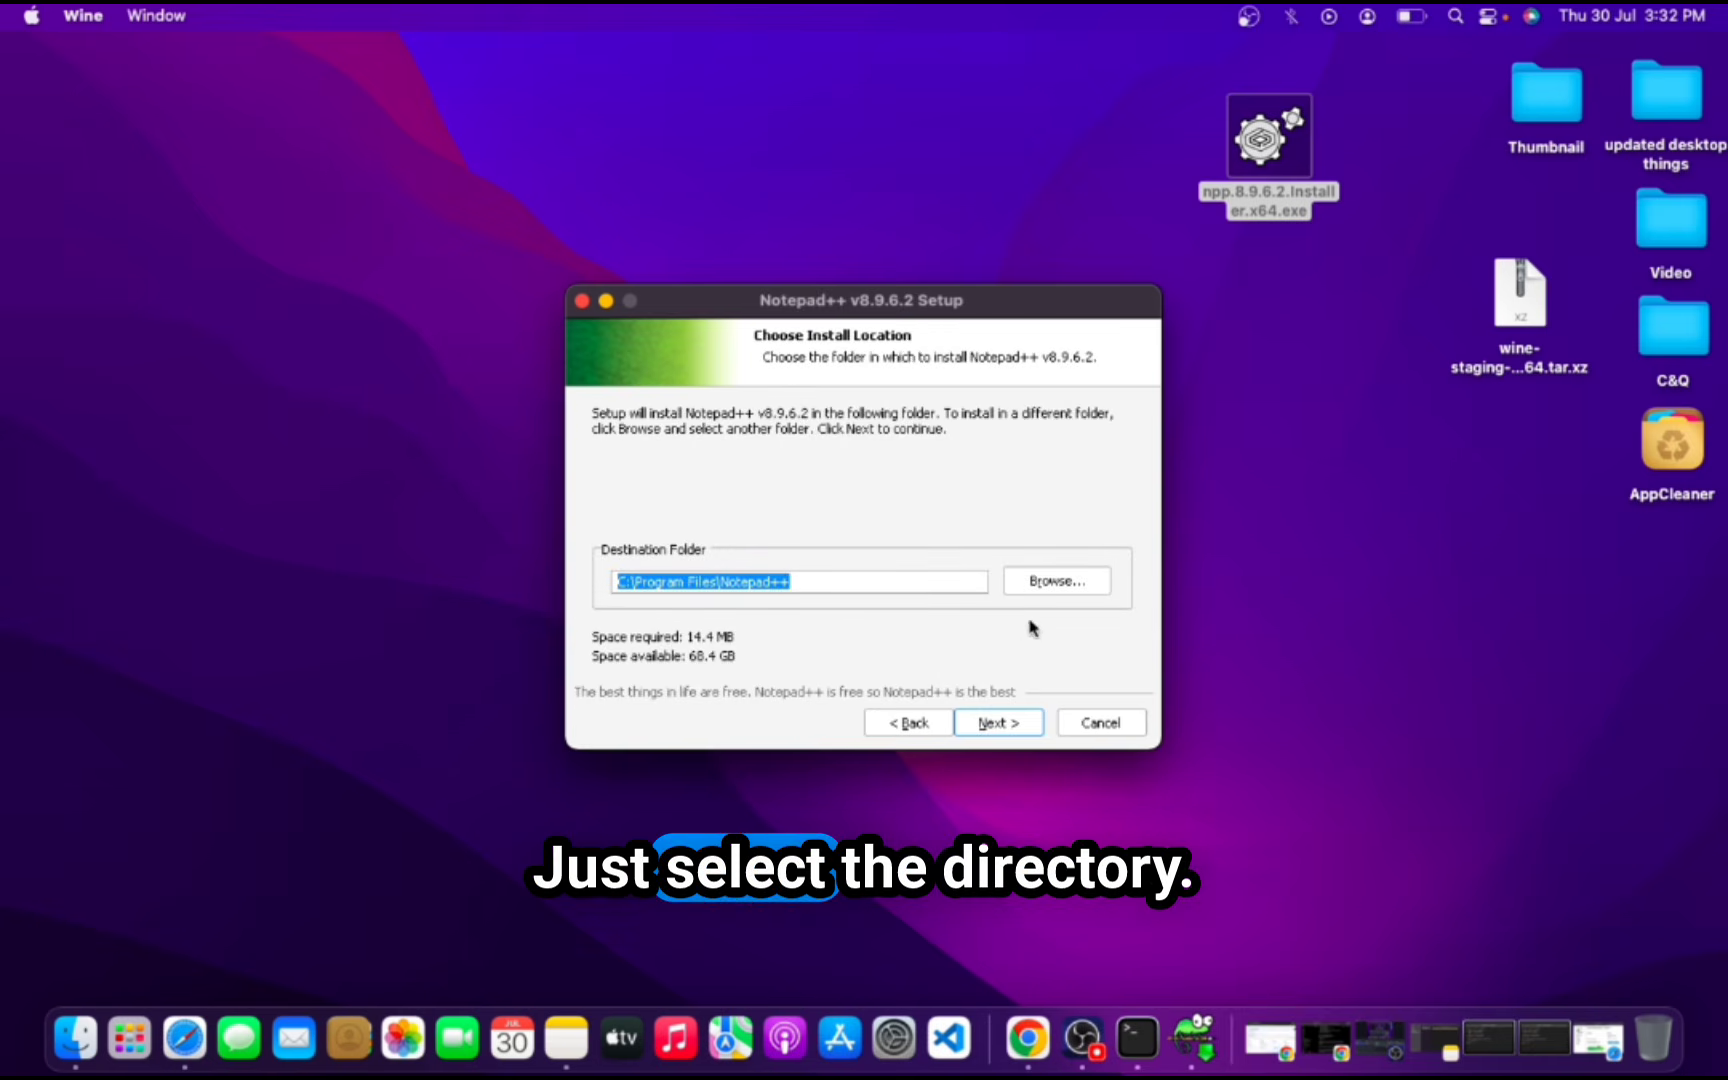
left_click(1012, 722)
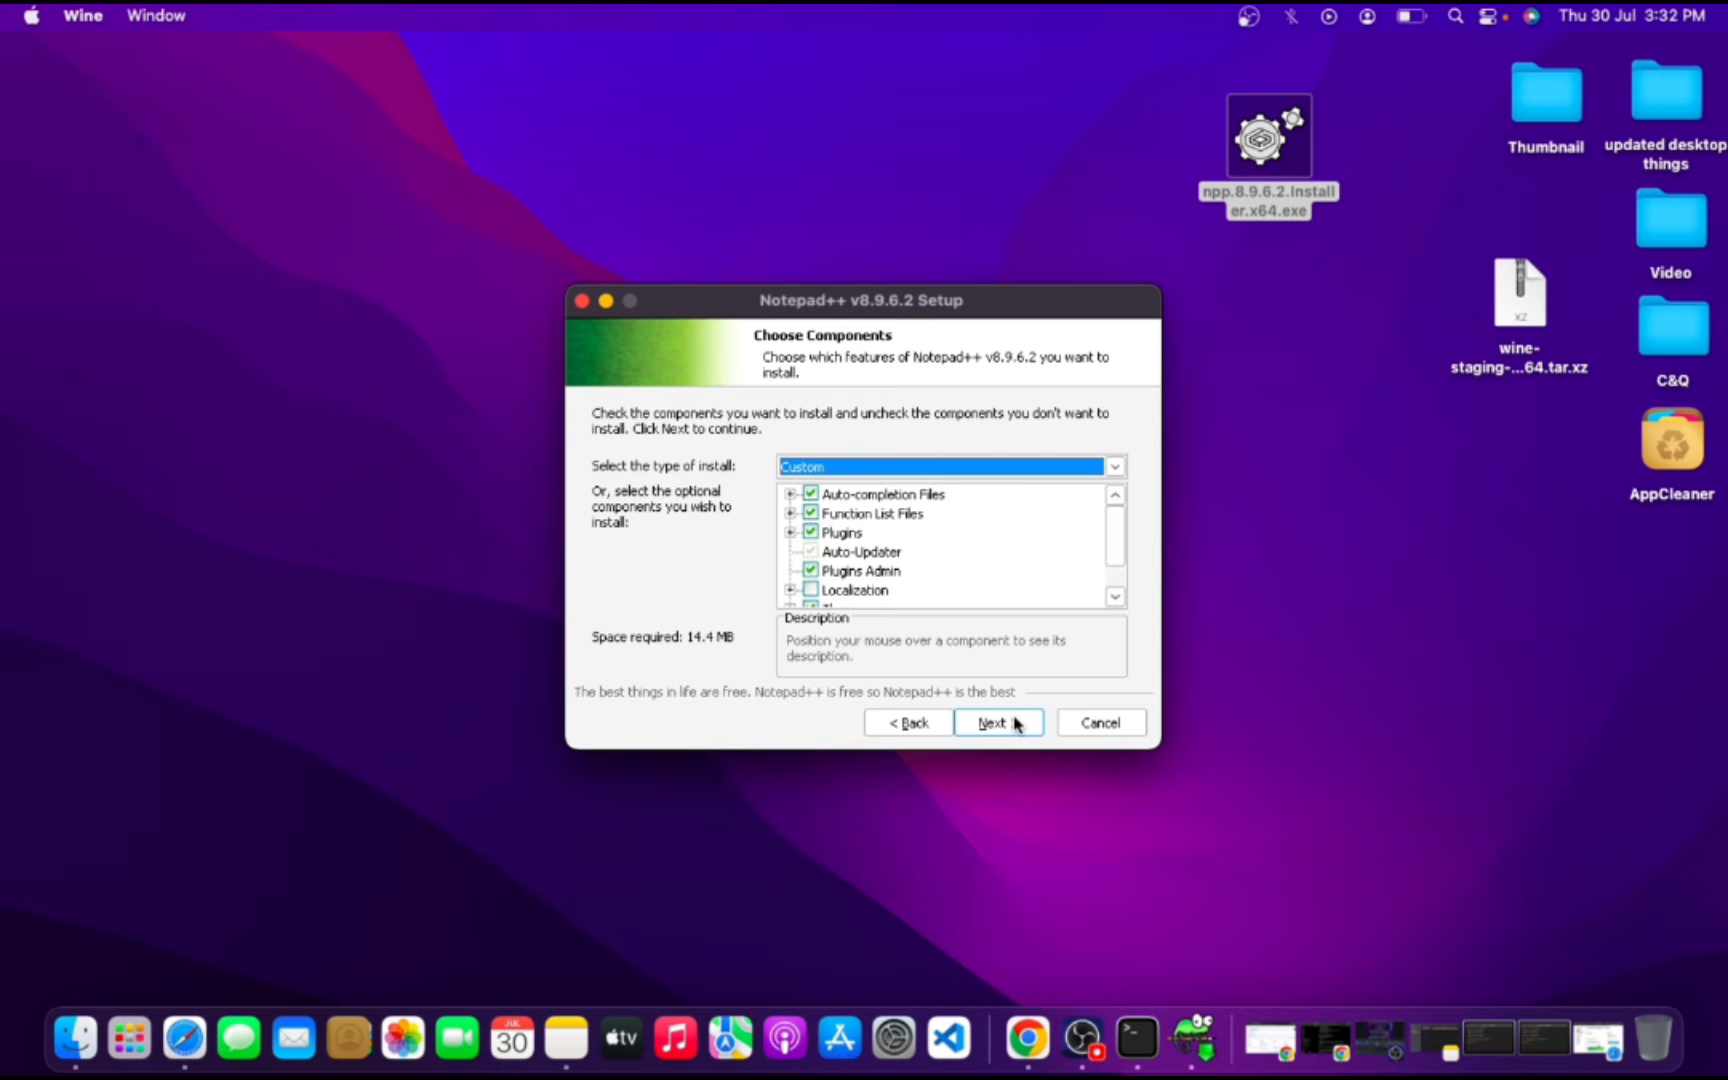
left_click(1012, 722)
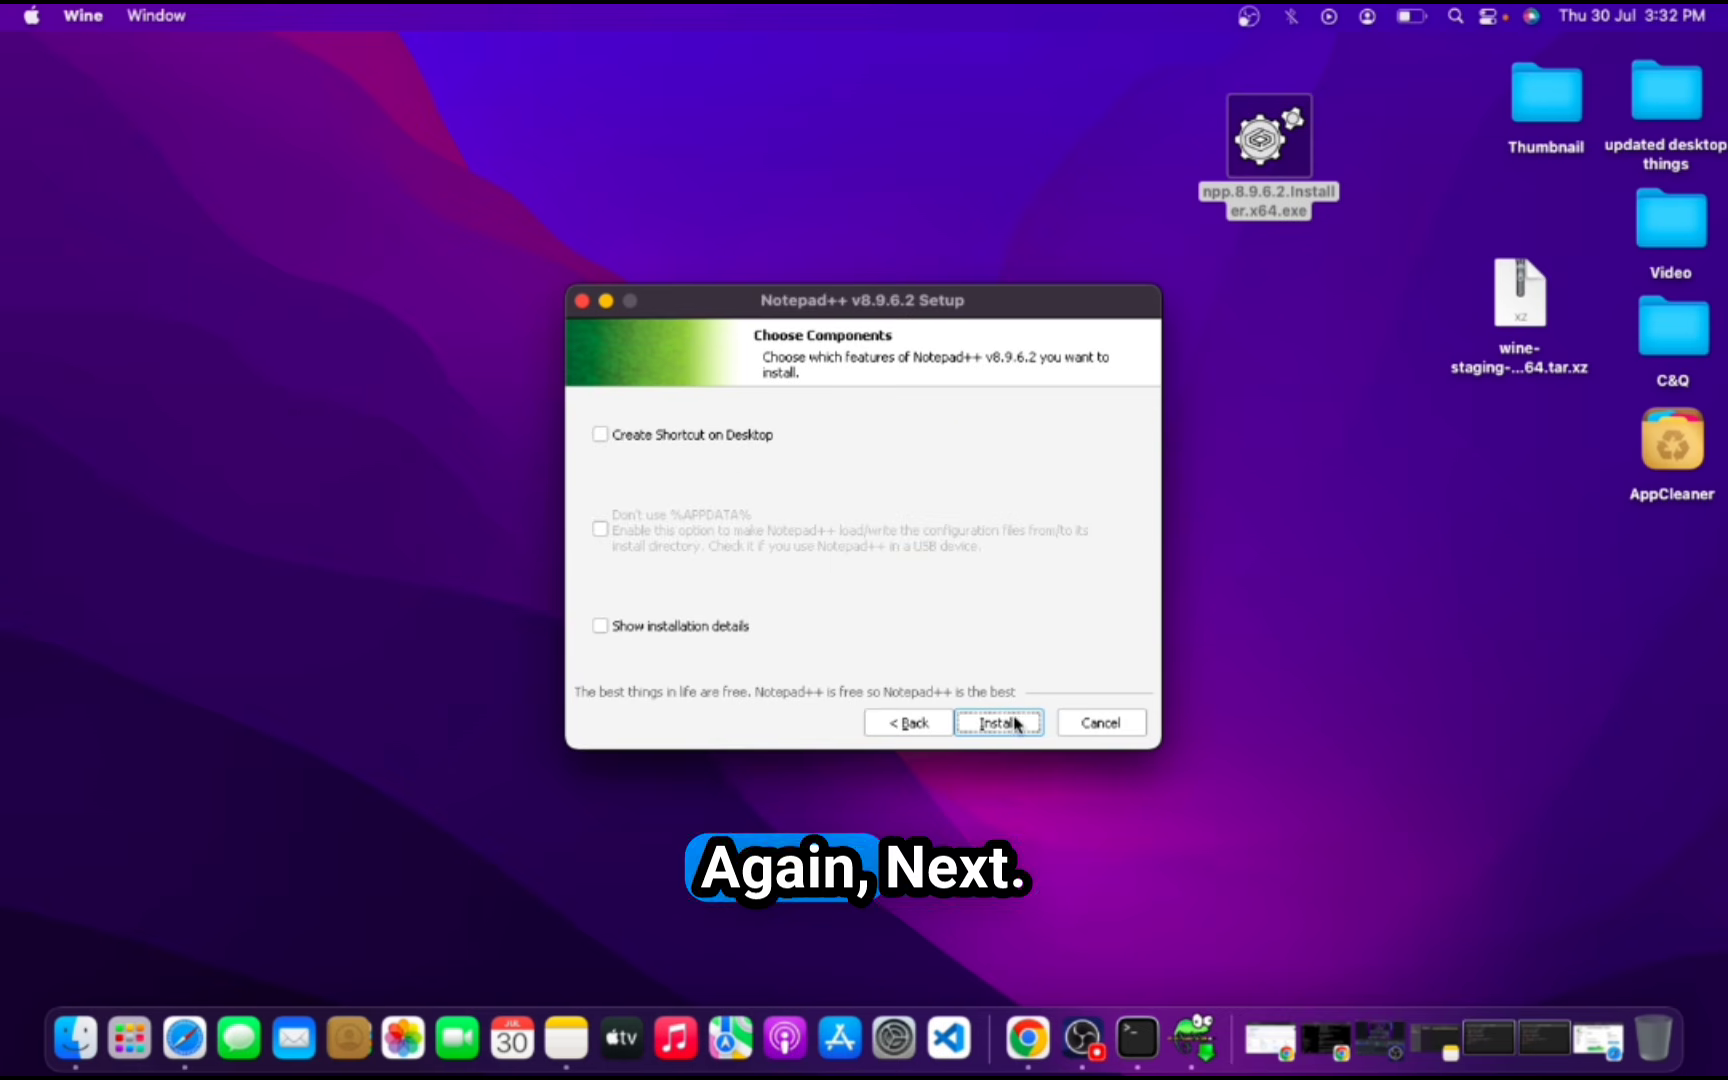
Install Notepad++ with the desktop shortcut option enabled, and finish setup with Run Notepad++ v8.9.6.2 checked
left_click(616, 436)
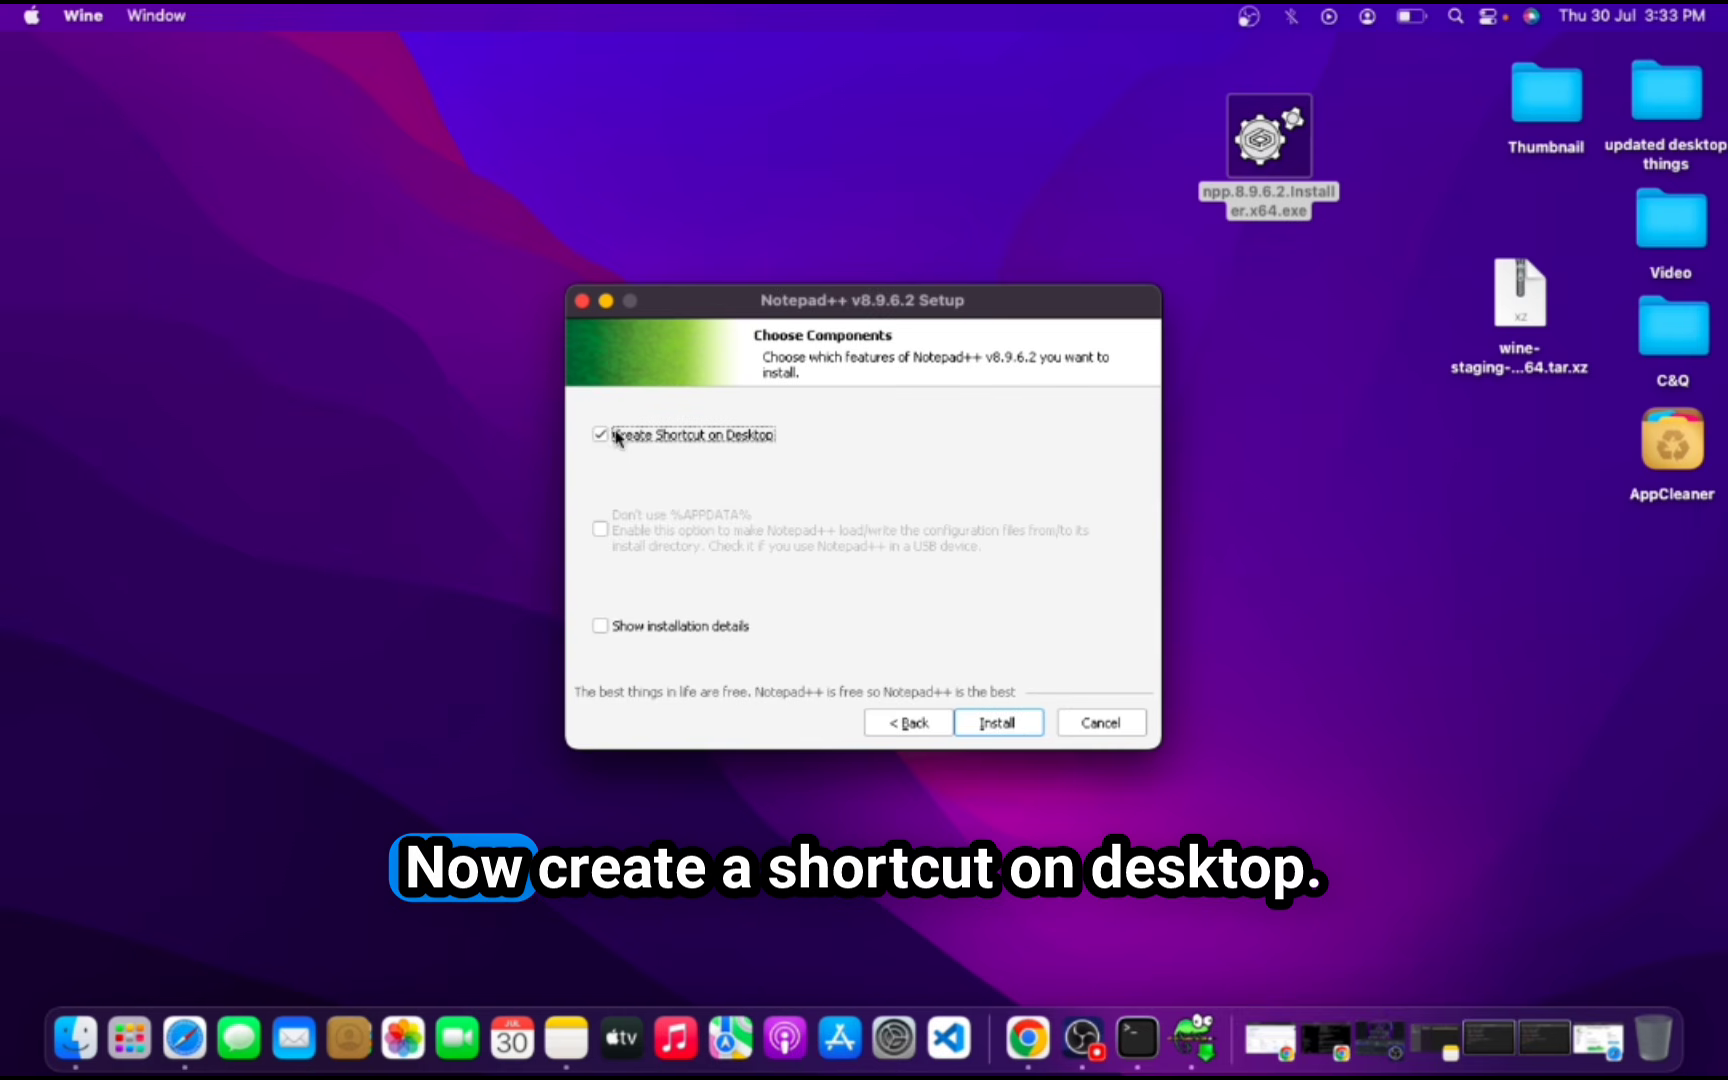
left_click(1012, 724)
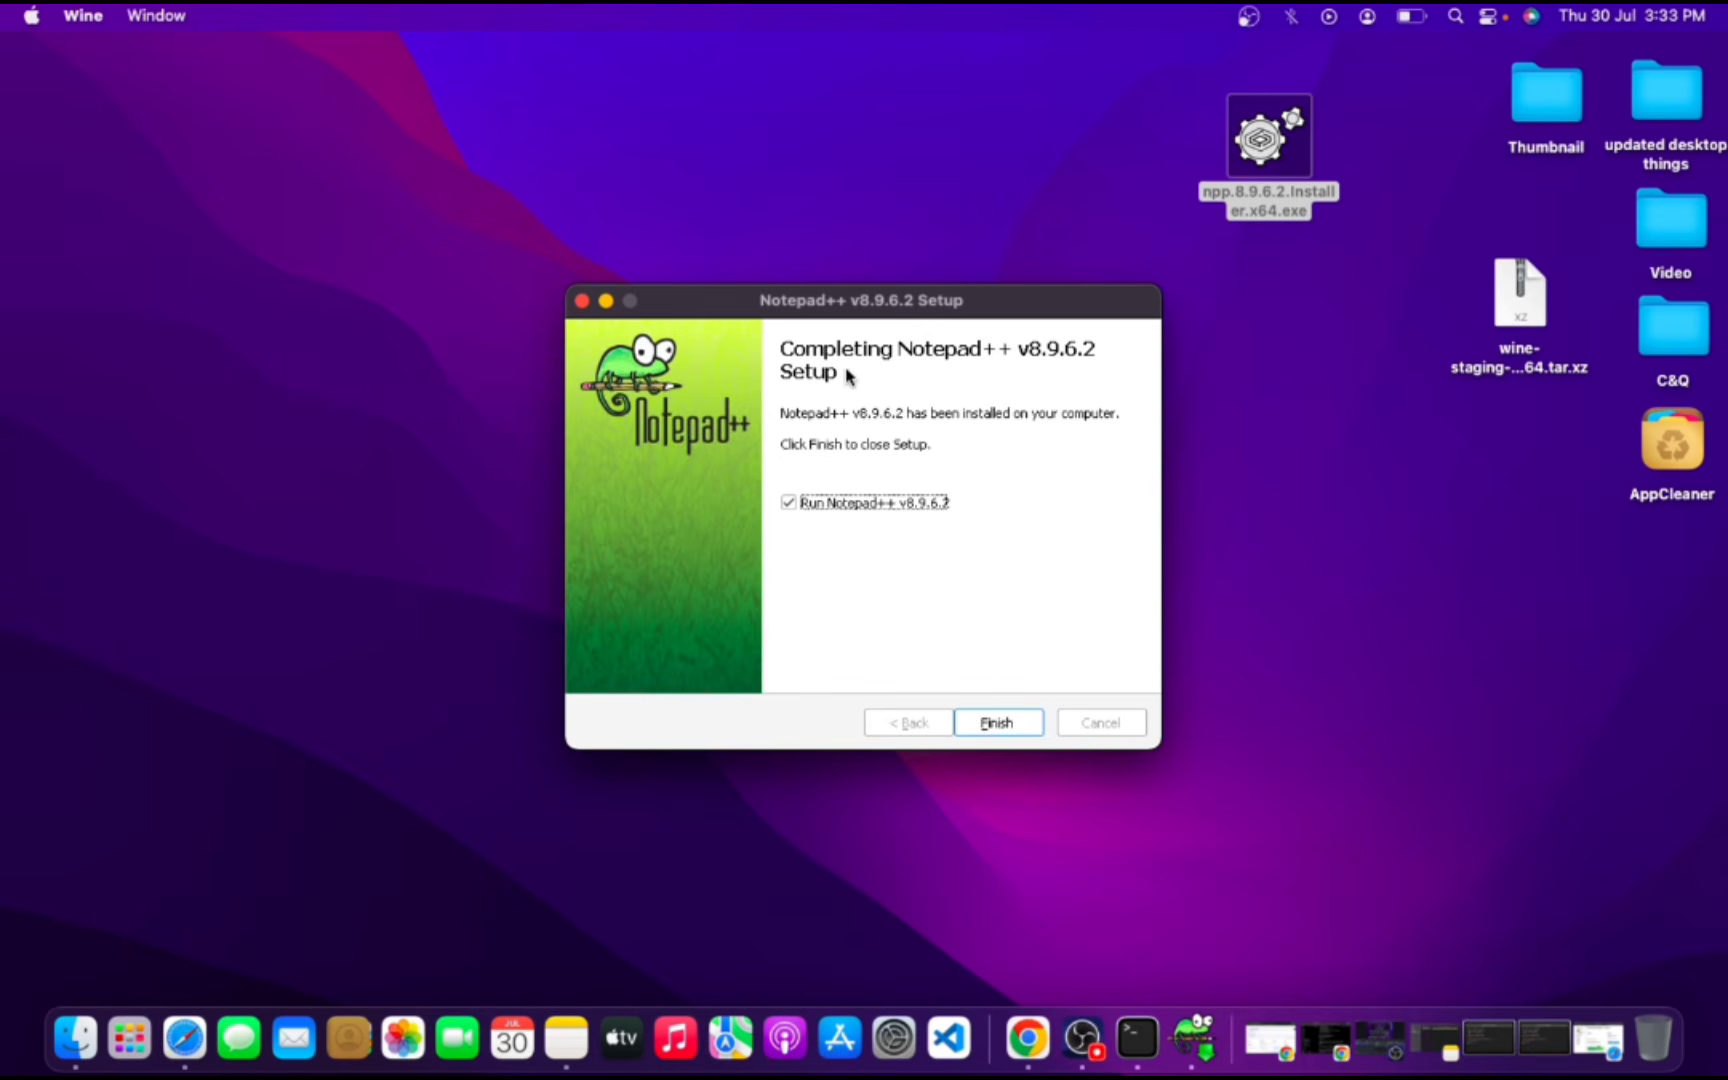
left_click(1005, 721)
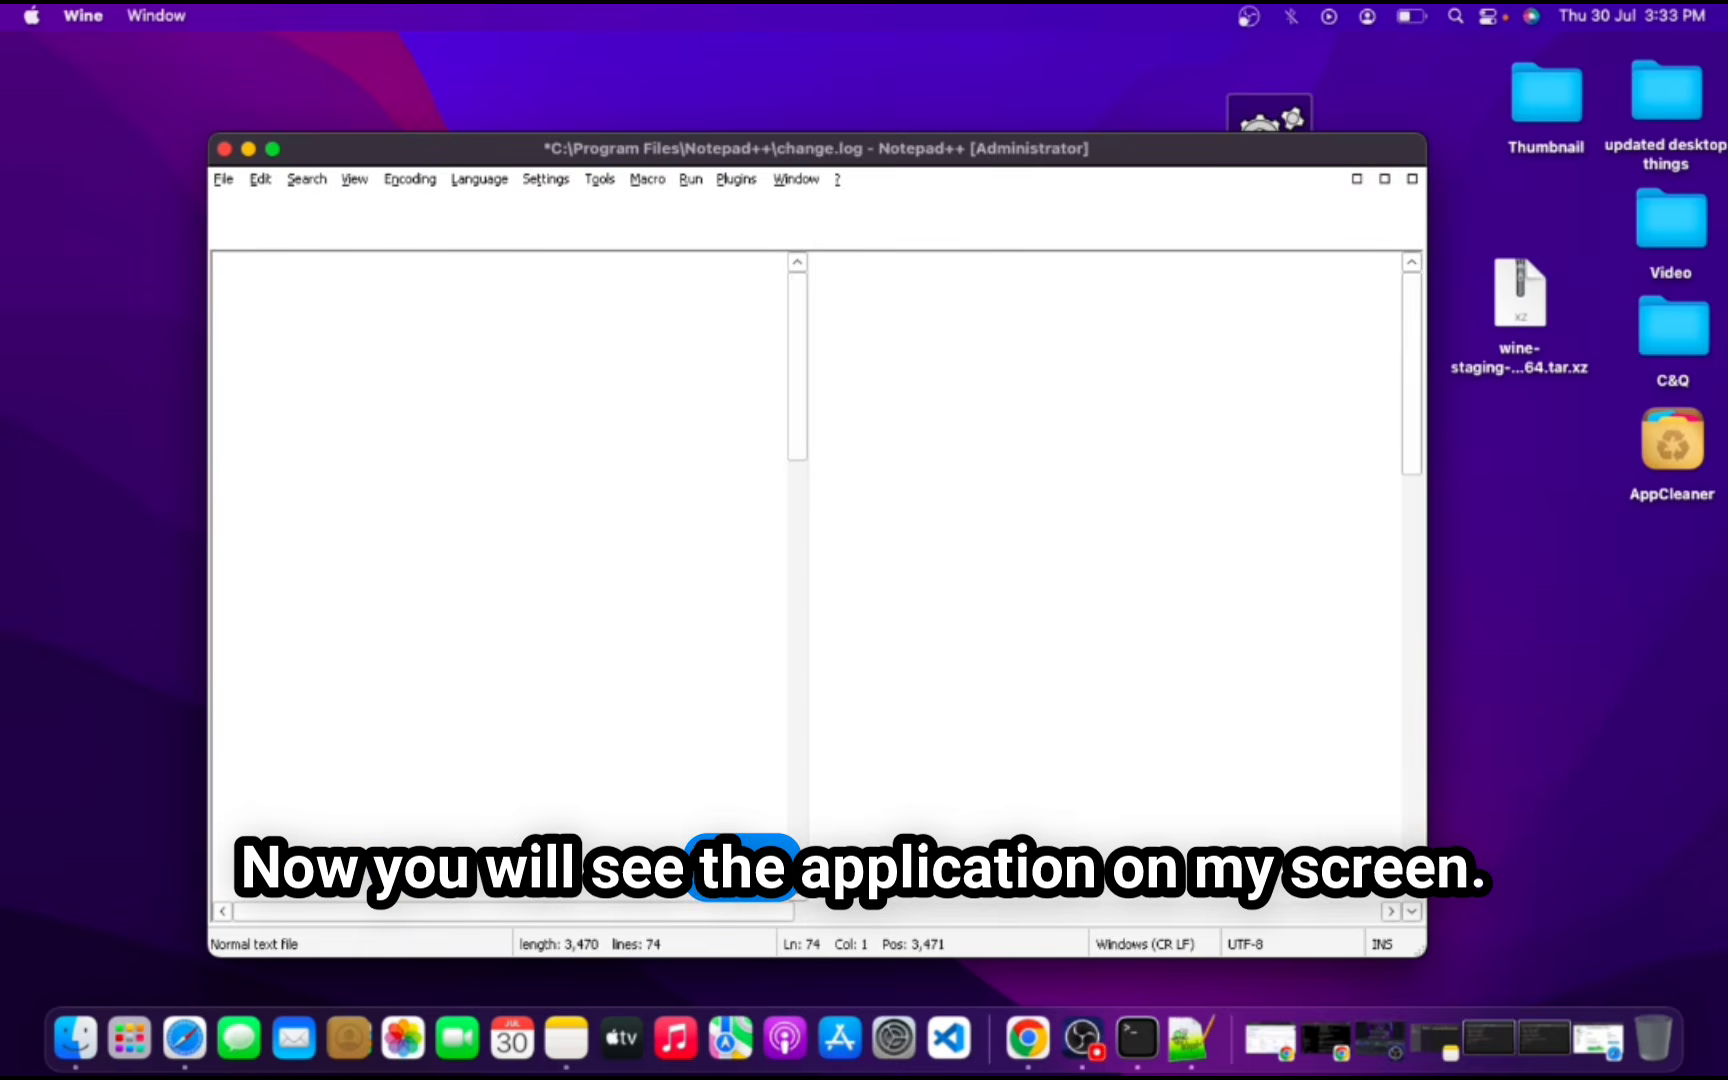
Enlarge the Notepad++ window to fill the screen and look through the whole change.log file
left_click(272, 150)
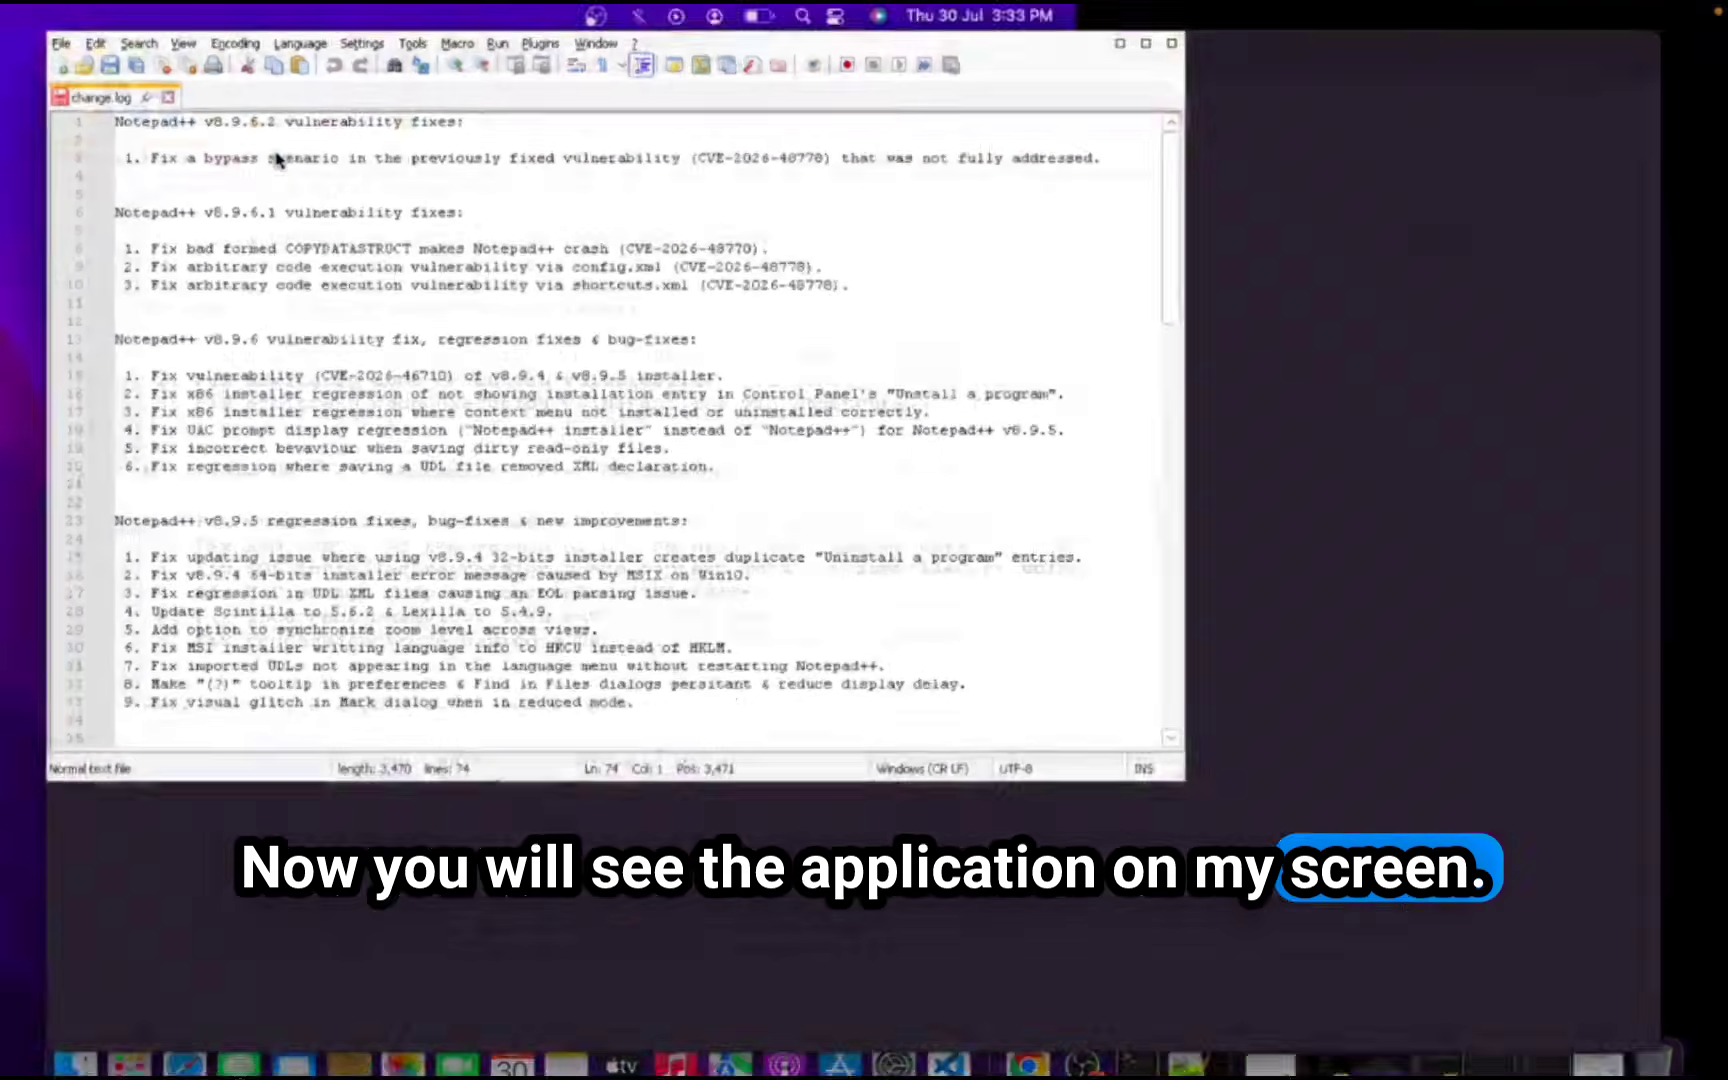
scroll(914, 566, "down", 17)
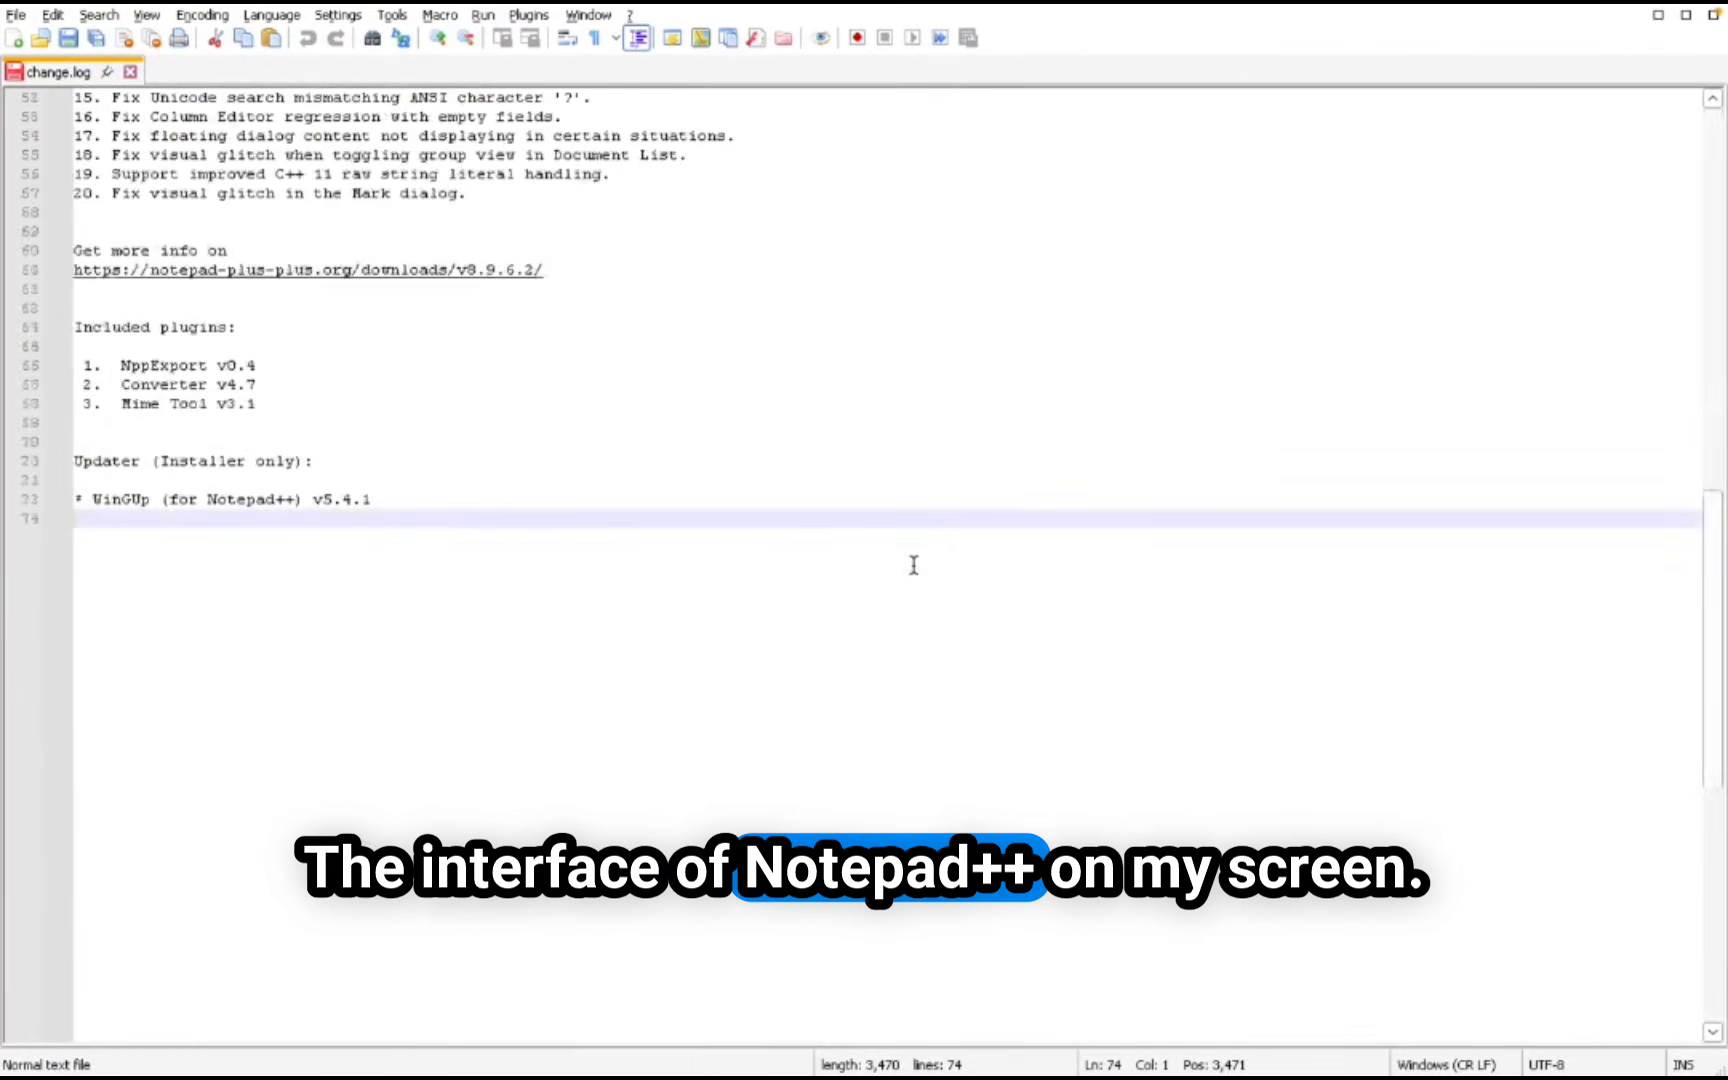
scroll(914, 566, "up", 17)
scroll(914, 566, "down", 12)
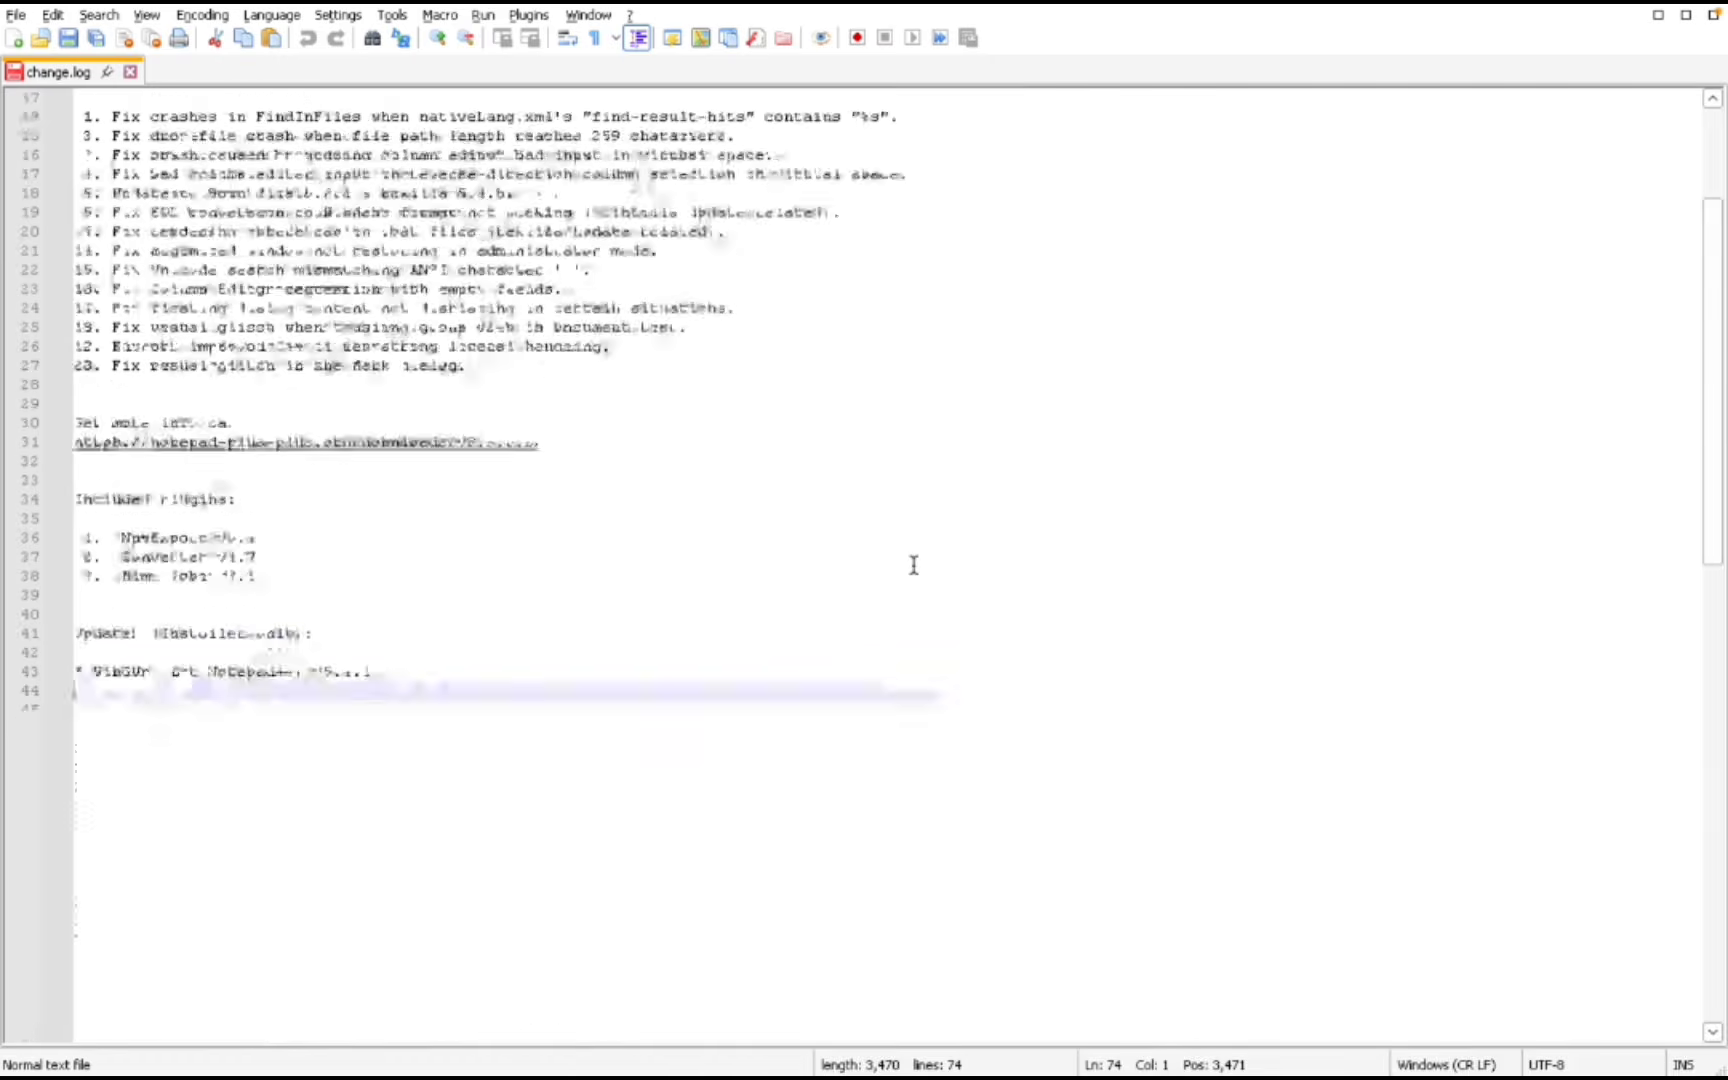
scroll(914, 566, "up", 12)
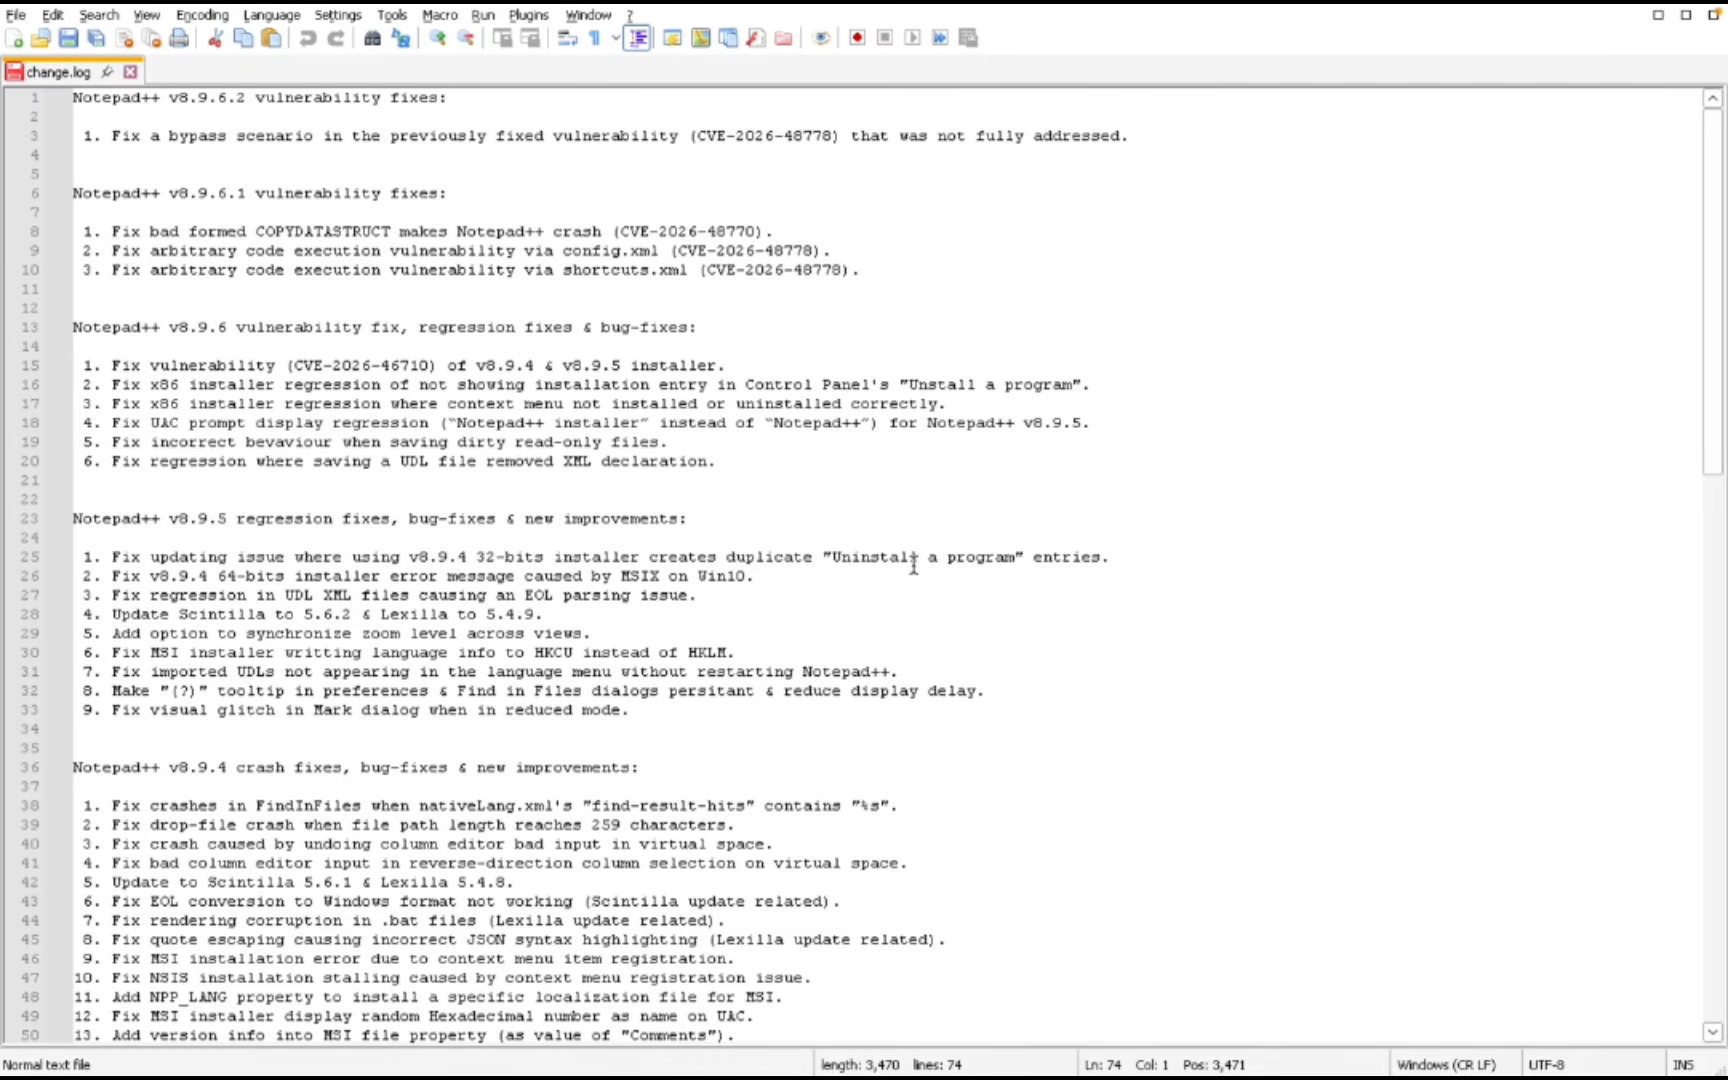